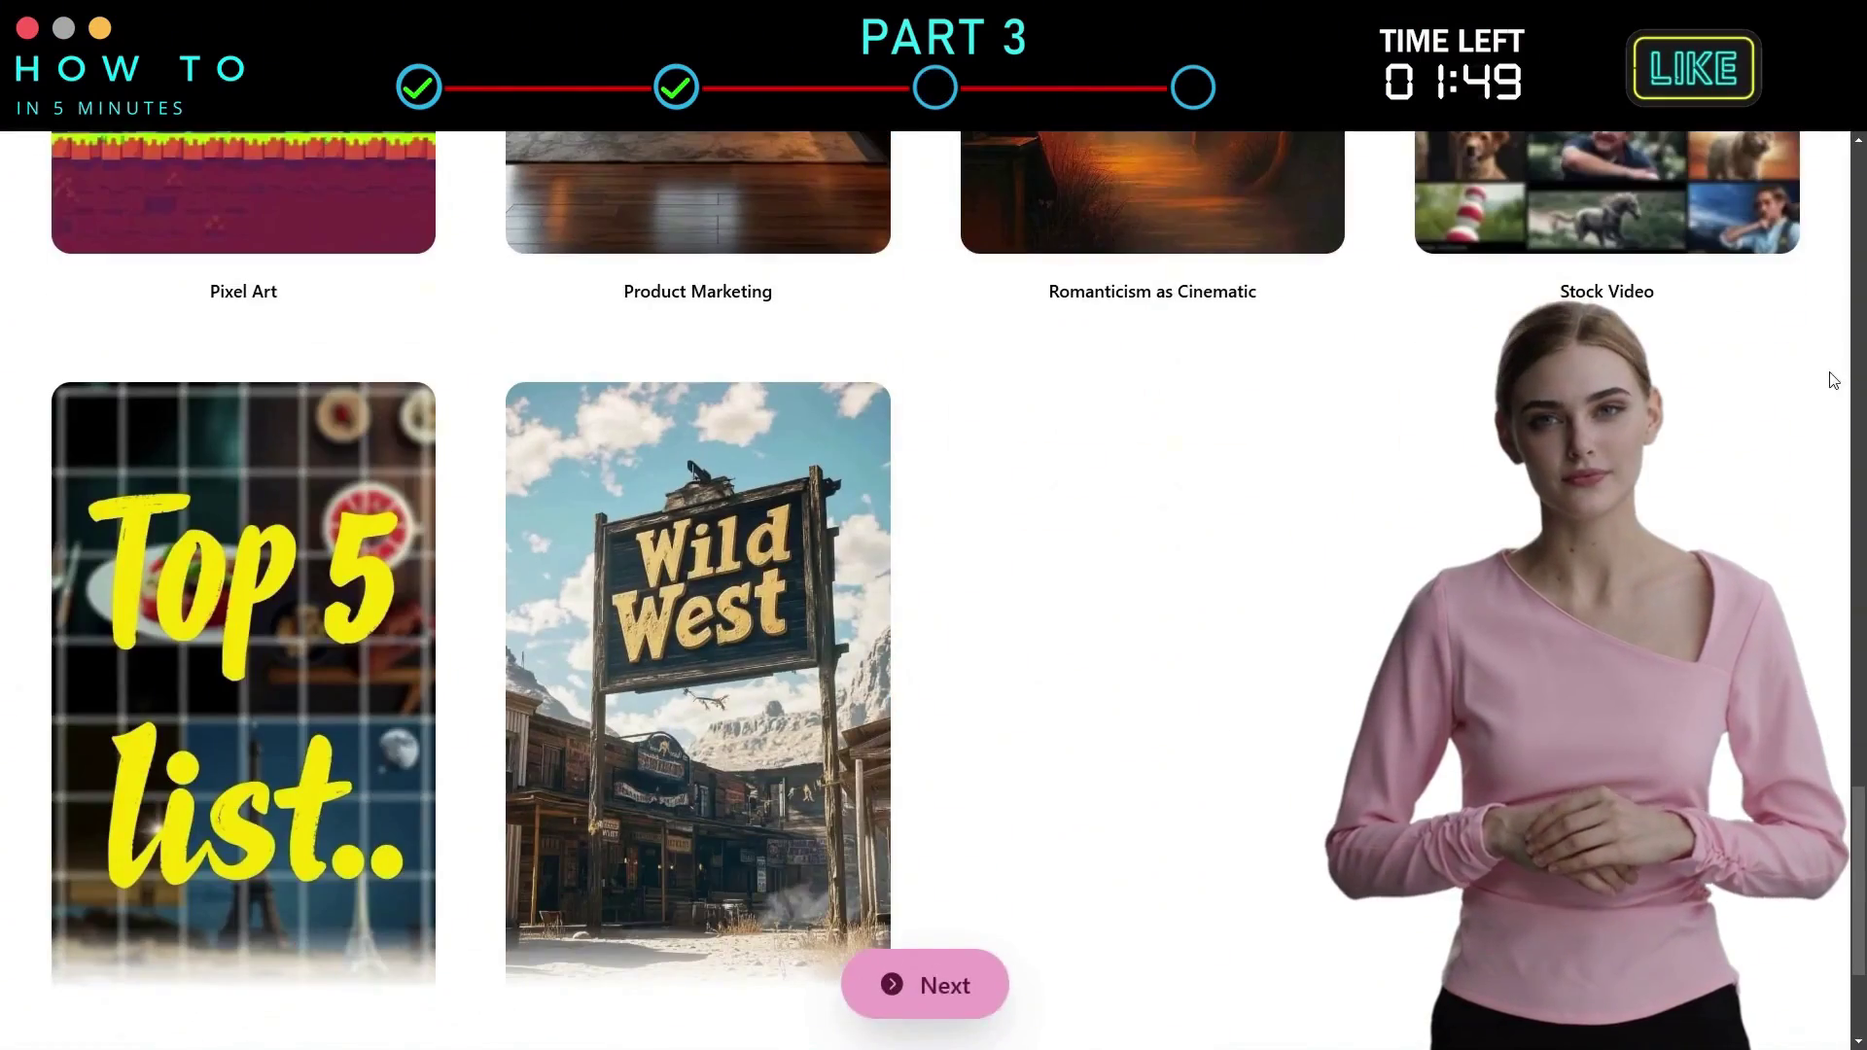
Pick the Ancient Bios template and continue to its video setup form
scroll(934, 559, up, 10)
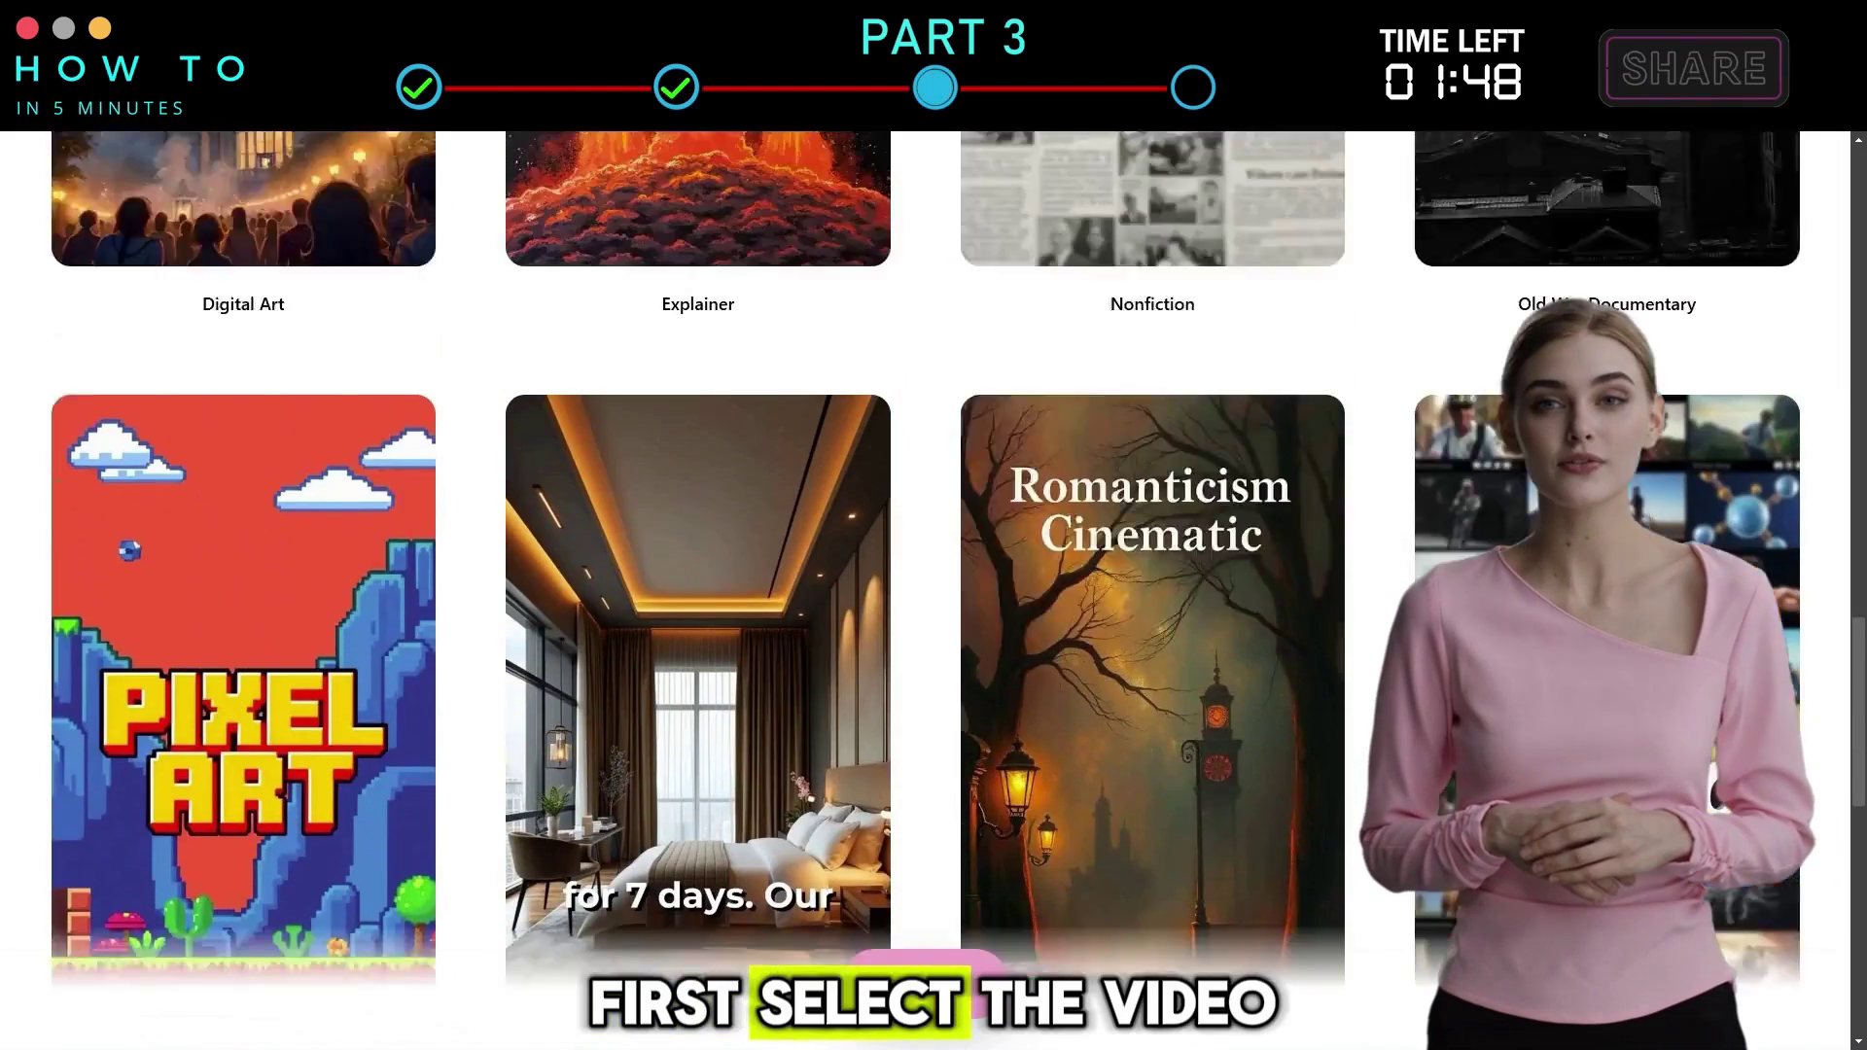
scroll(1223, 591, up, 15)
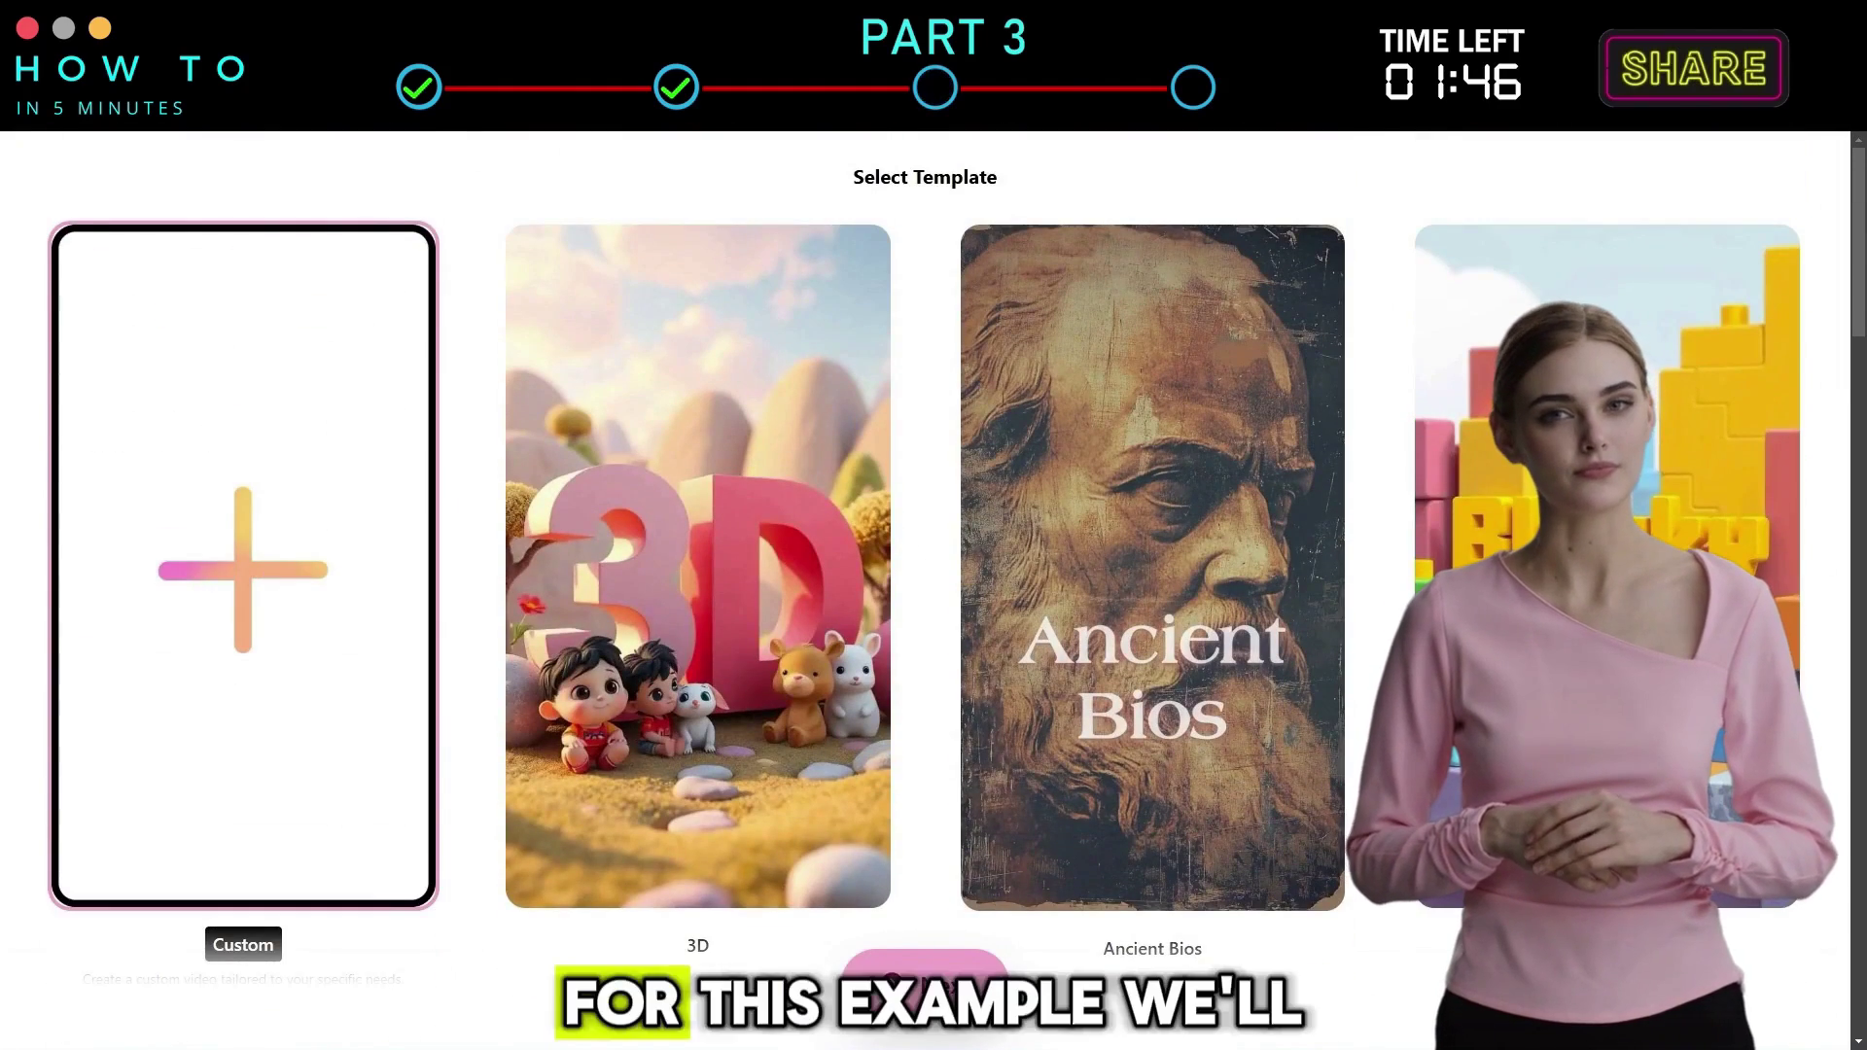
click(1174, 579)
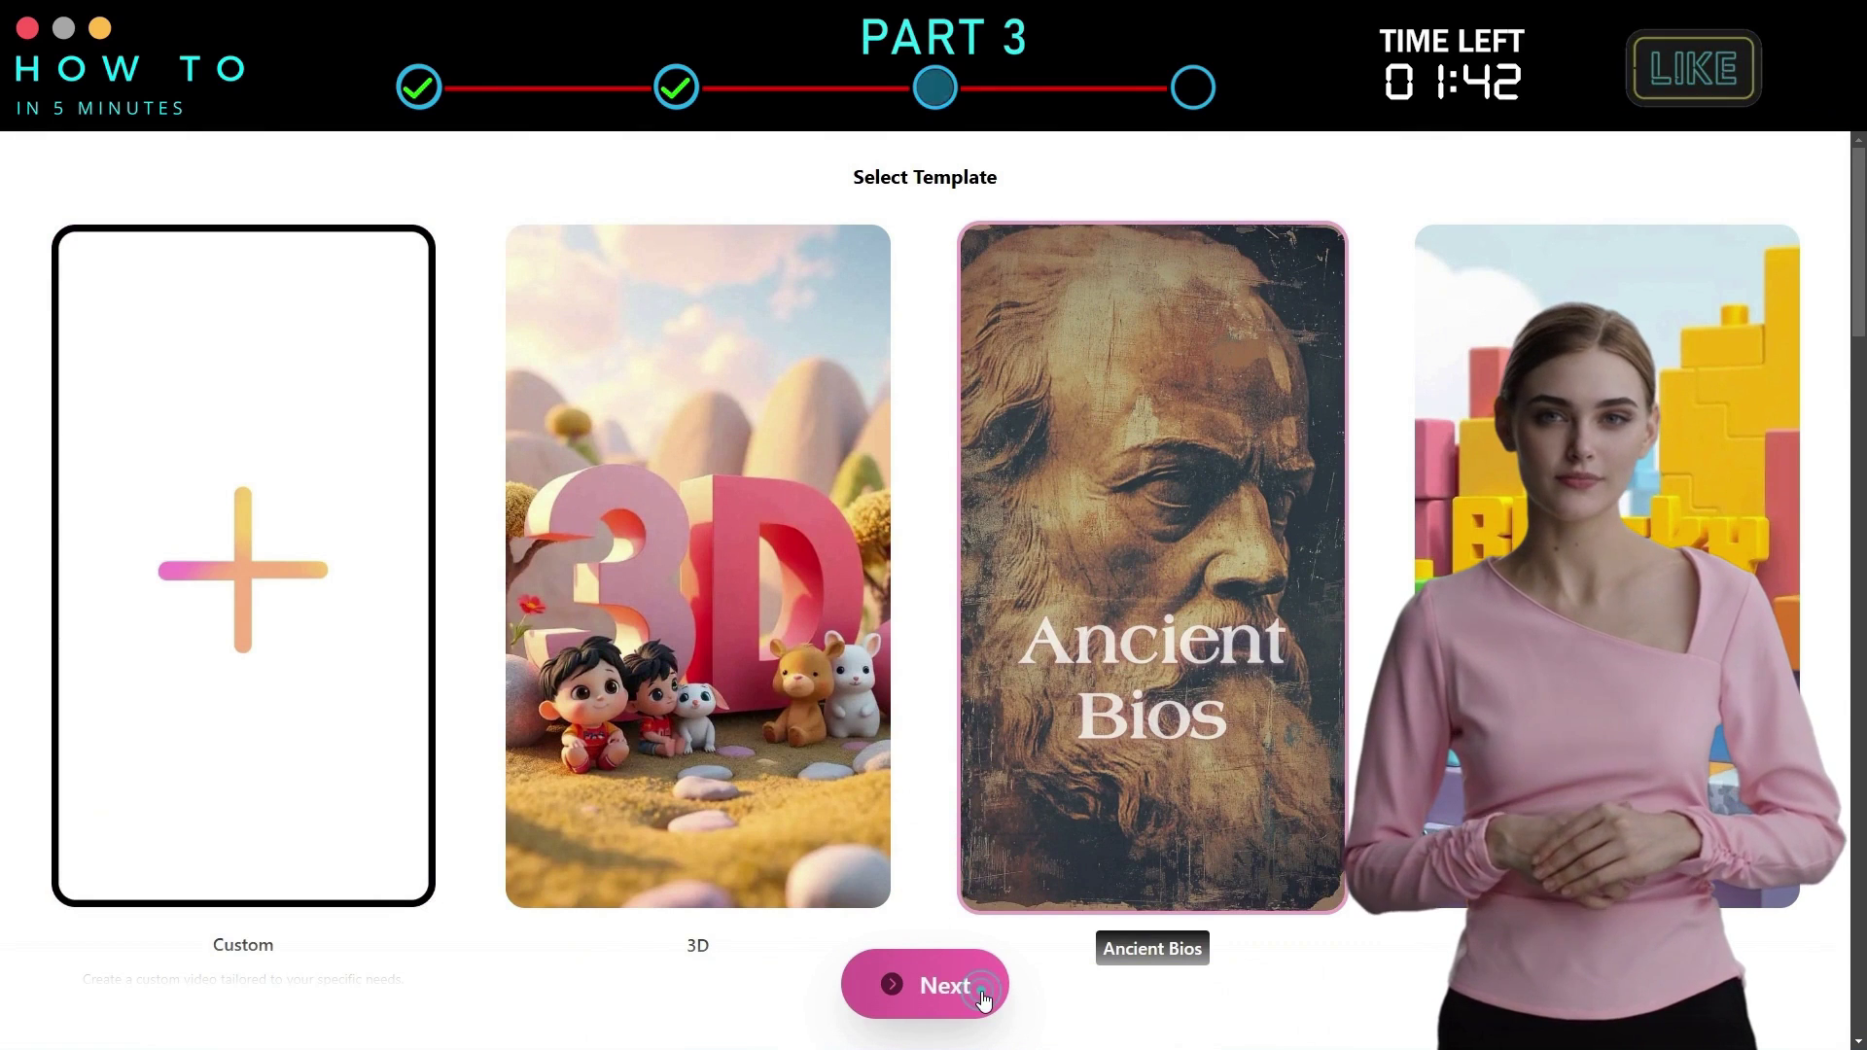
click(984, 999)
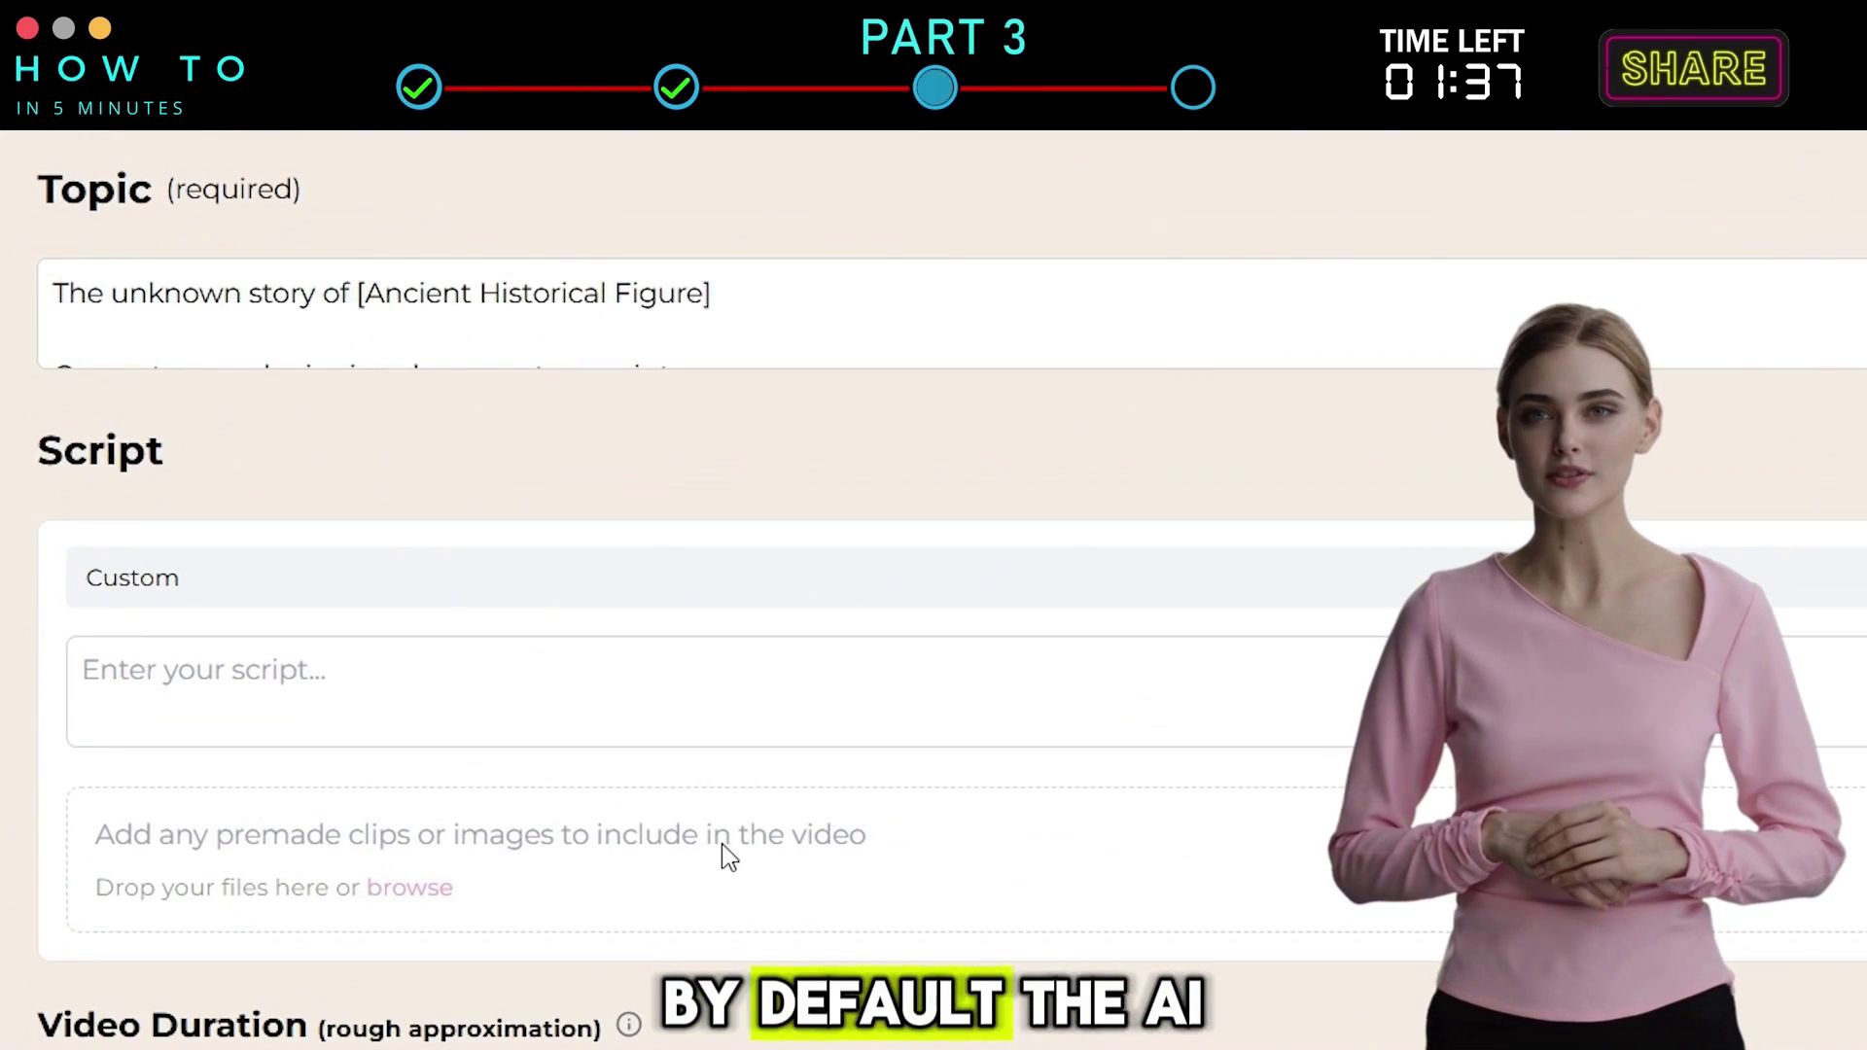
Replace the sample topic with 'The groundbreaking inventions and lasting legacy of nikola tesla'
click(304, 292)
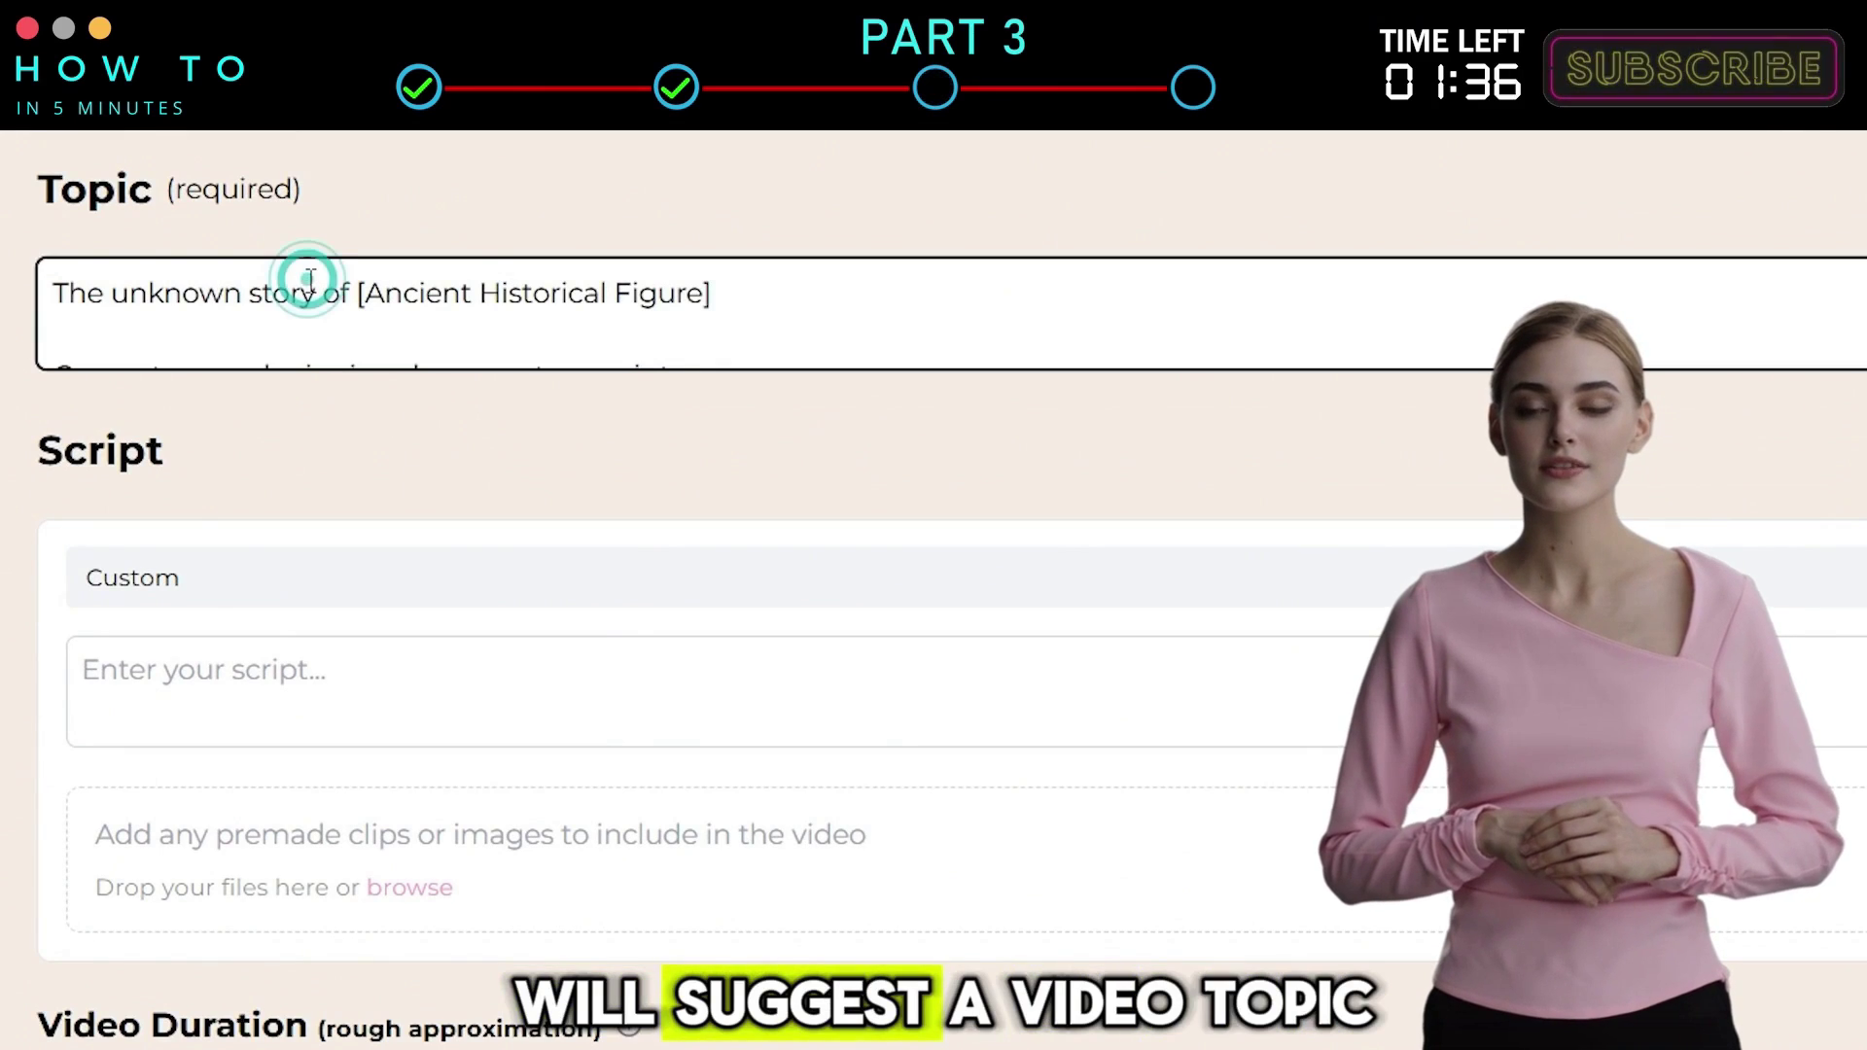
key(ctrl+a)
text(The groundbreaking inve)
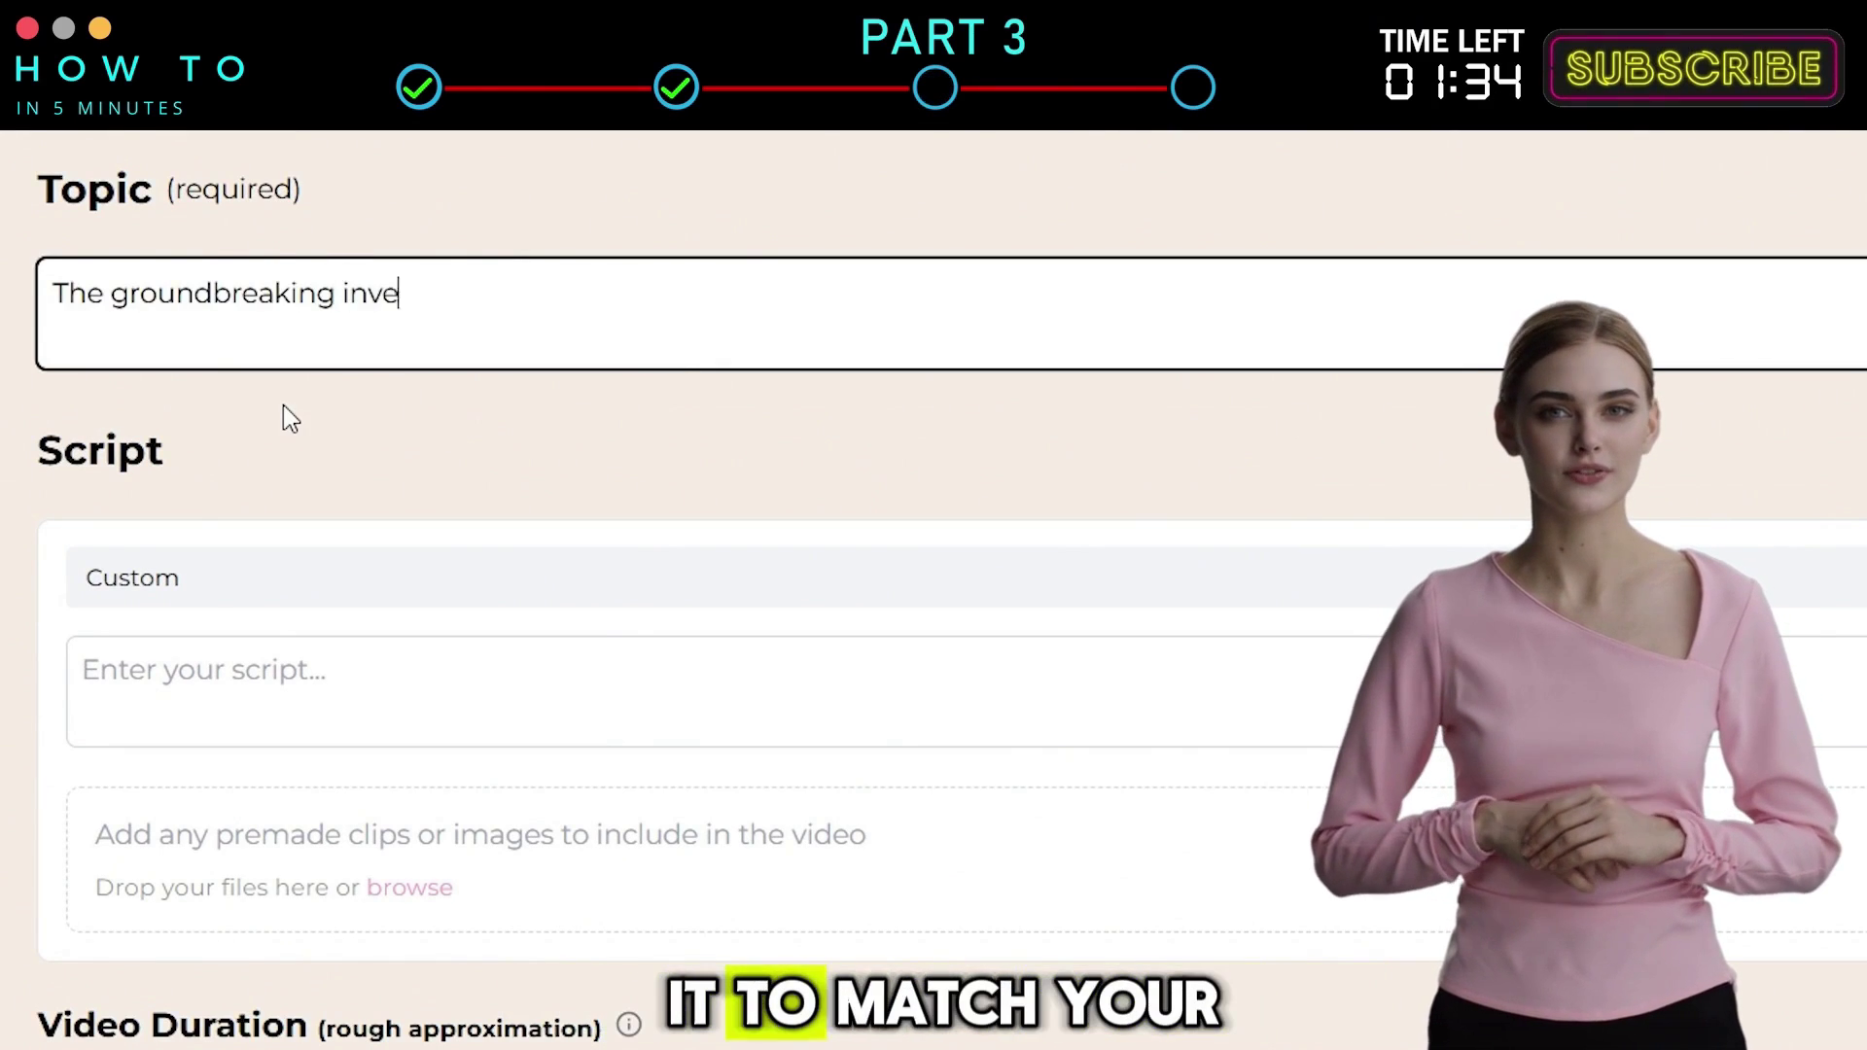
text(ntions and lasting legacy of nikola tesla)
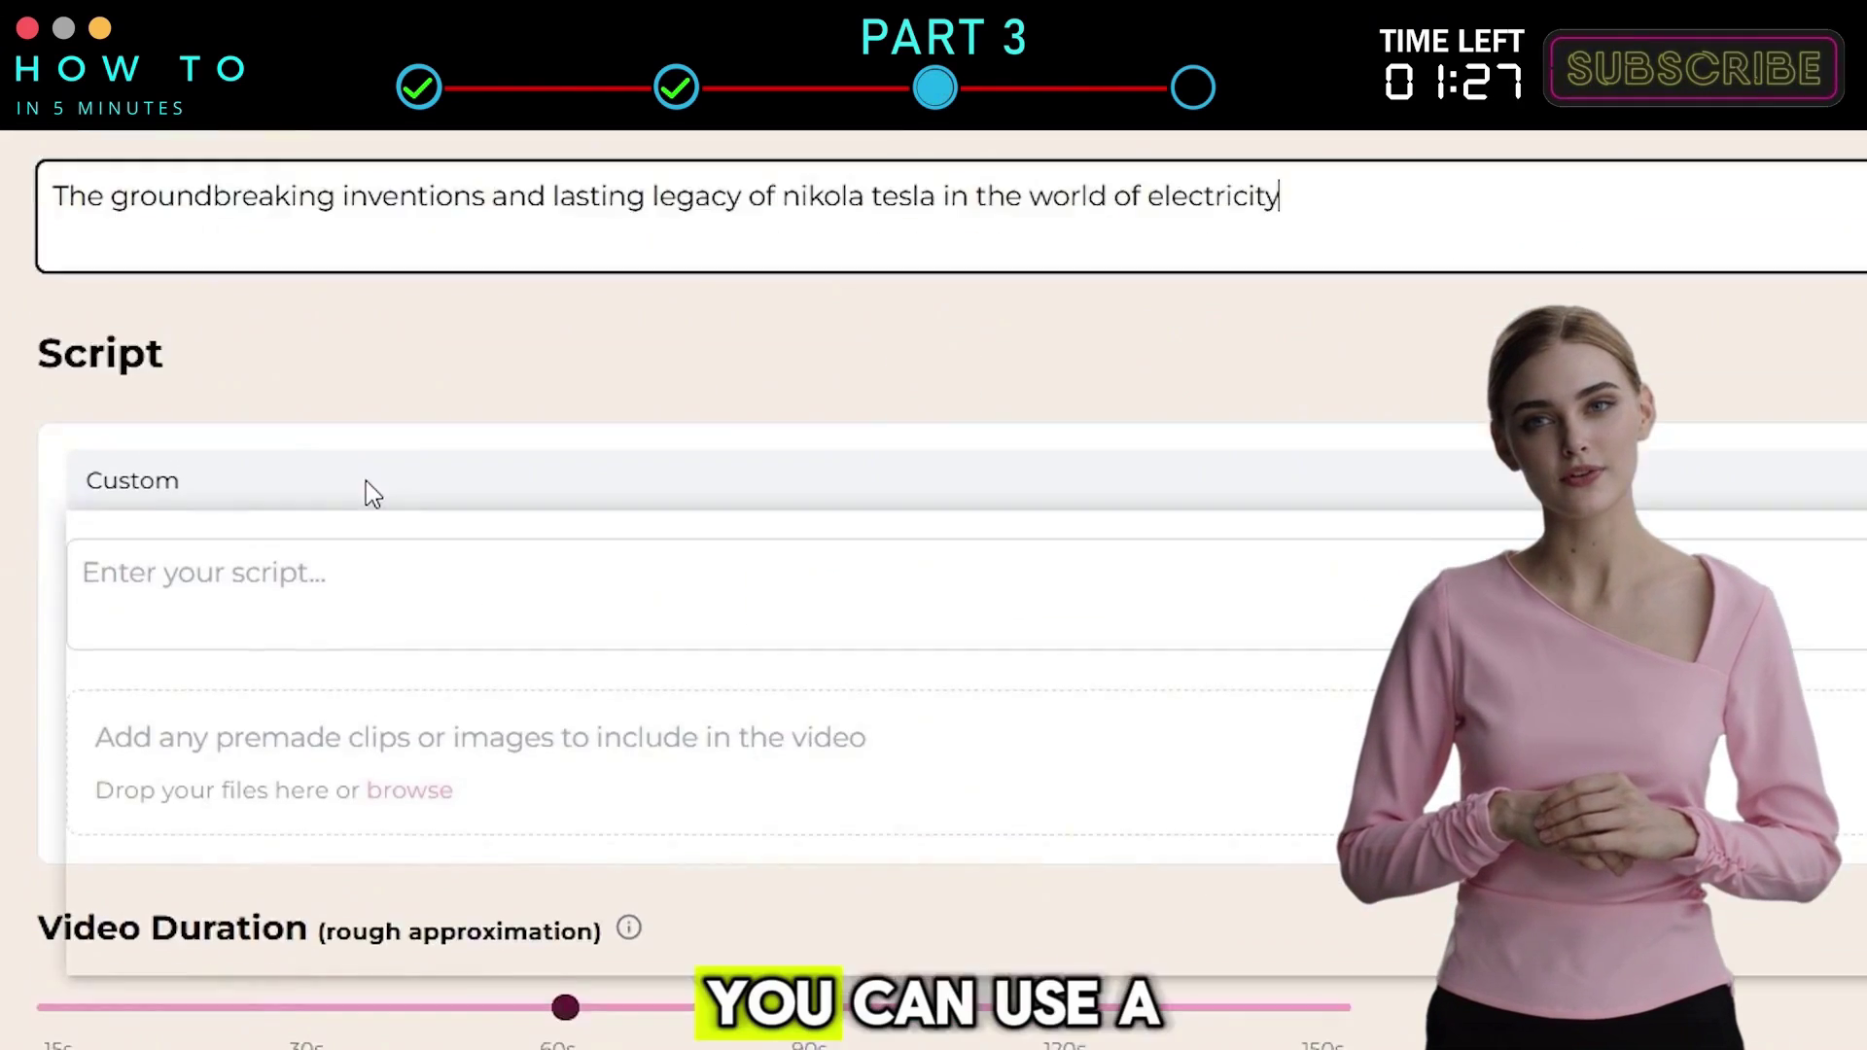
click(365, 480)
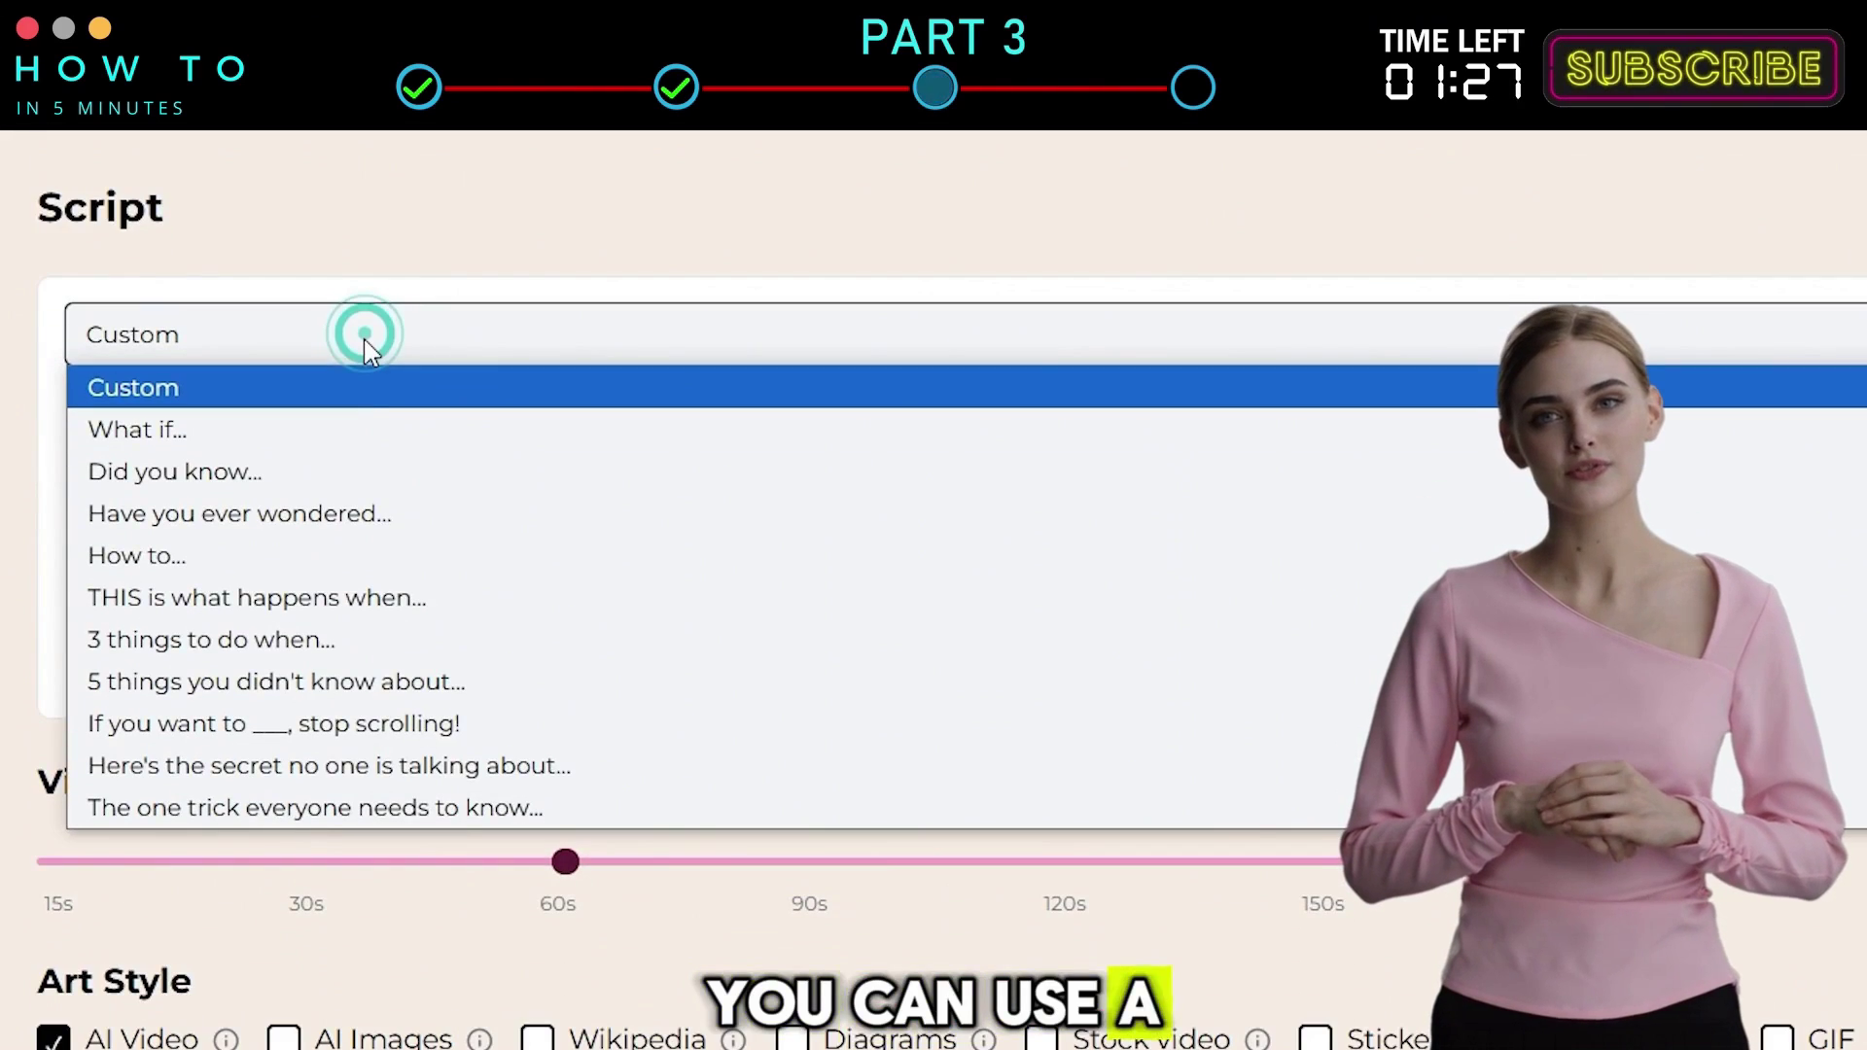
Keep the Custom script and write the Tesla biography beginning 'On july 10, 1856, in the village of Smiljan'
click(361, 398)
click(294, 435)
text(On july 10, 1856, in the village of Smiljan, Nikola Tesla was born a visionary who would)
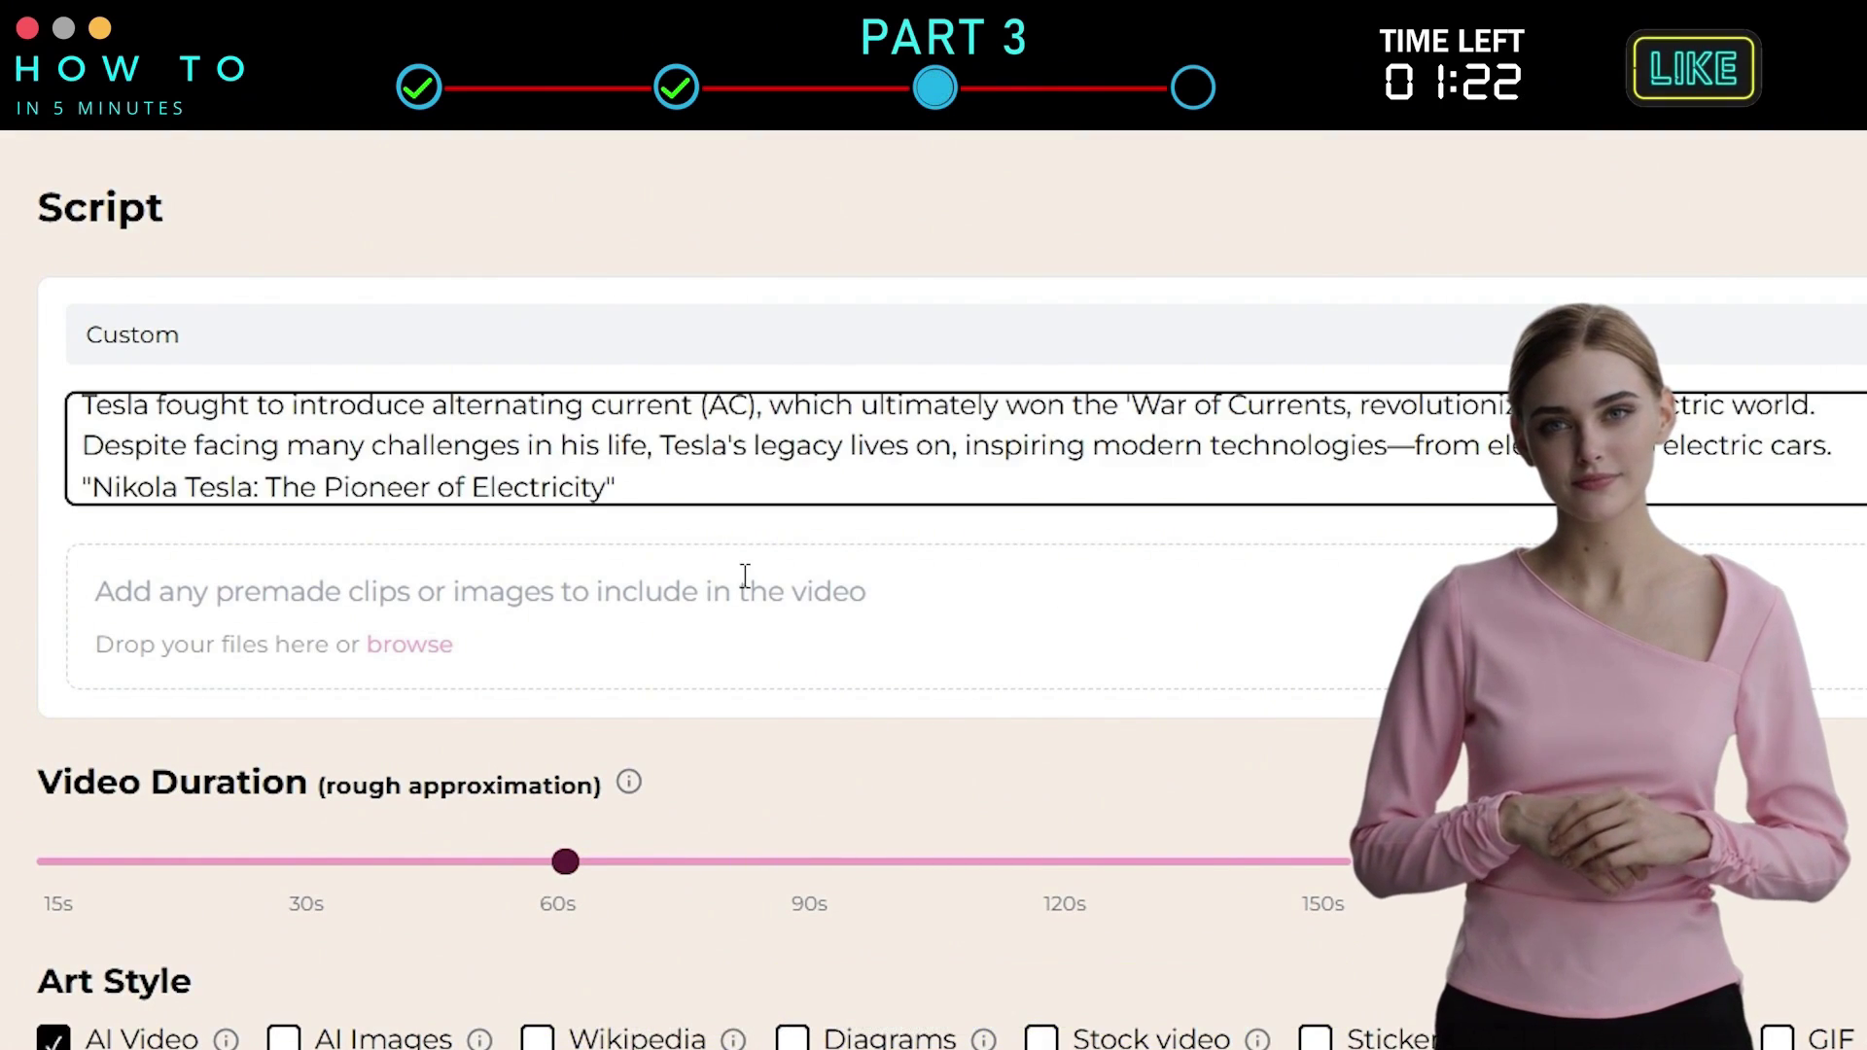
scroll(744, 583, down, 2)
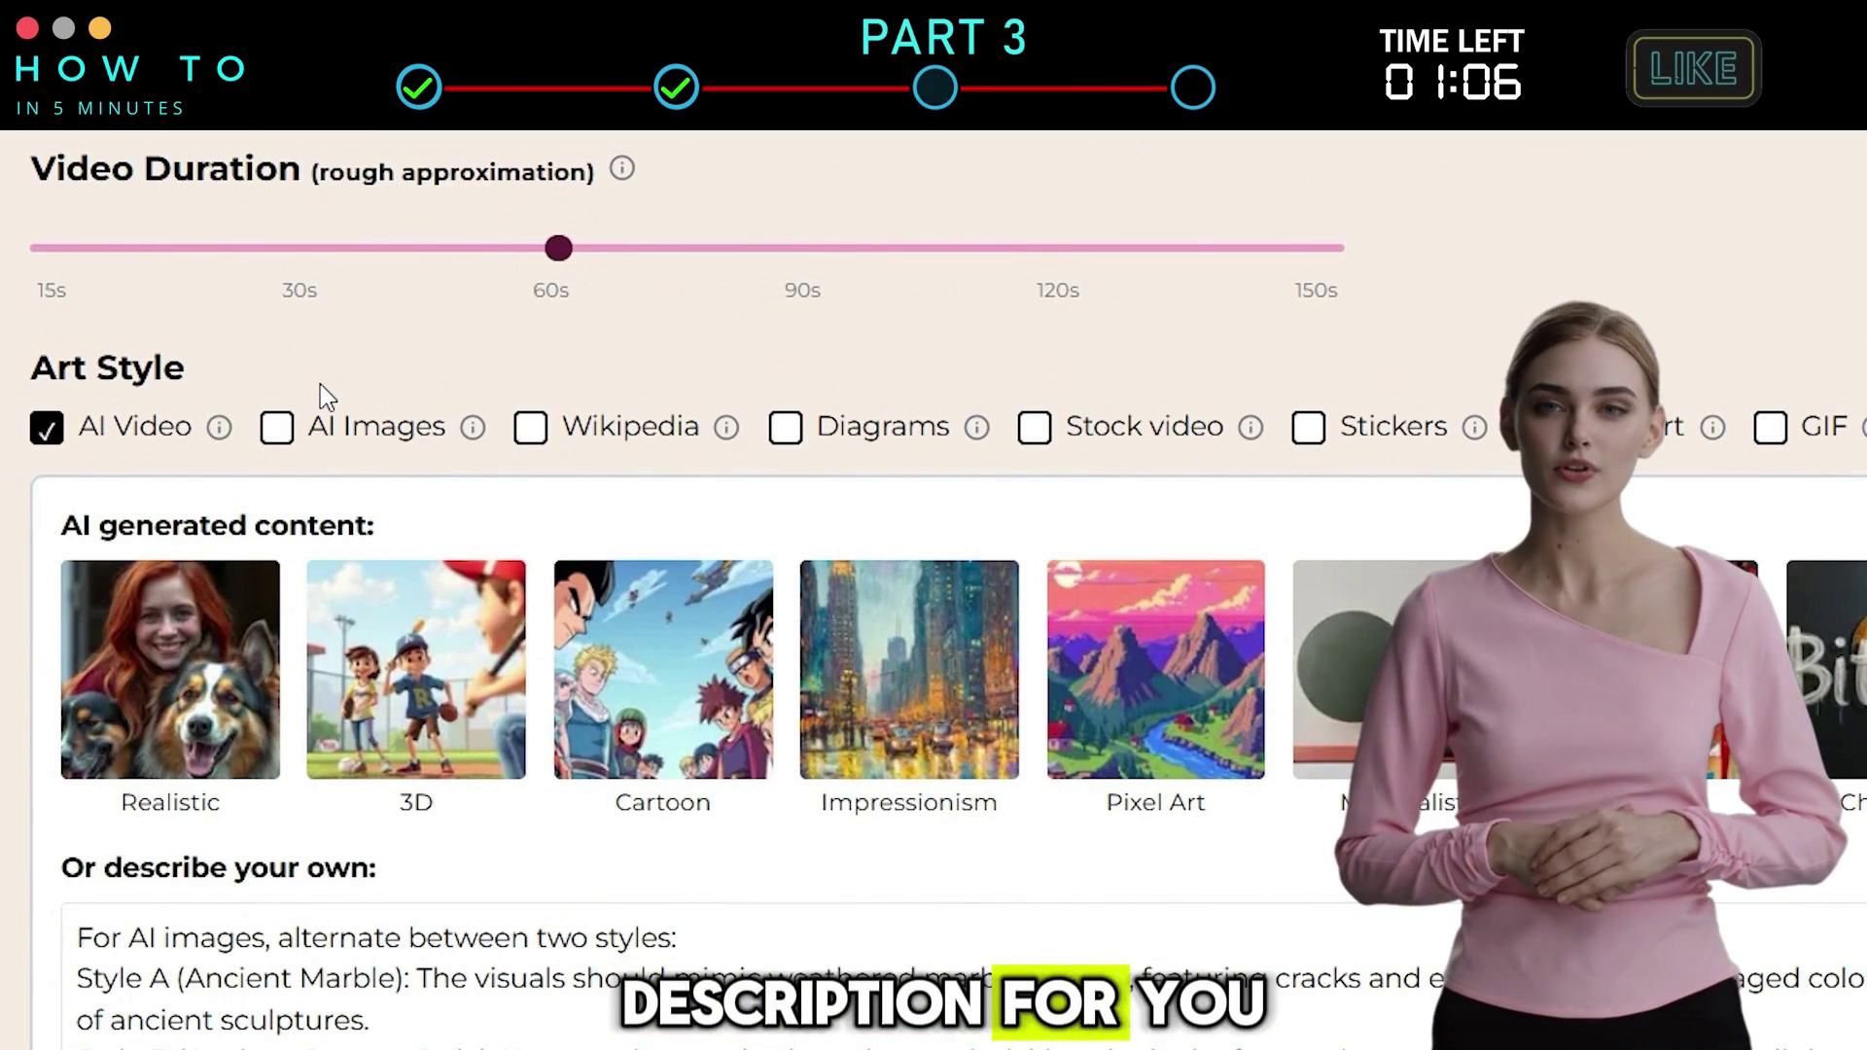
Apply the Realistic AI art style
click(47, 431)
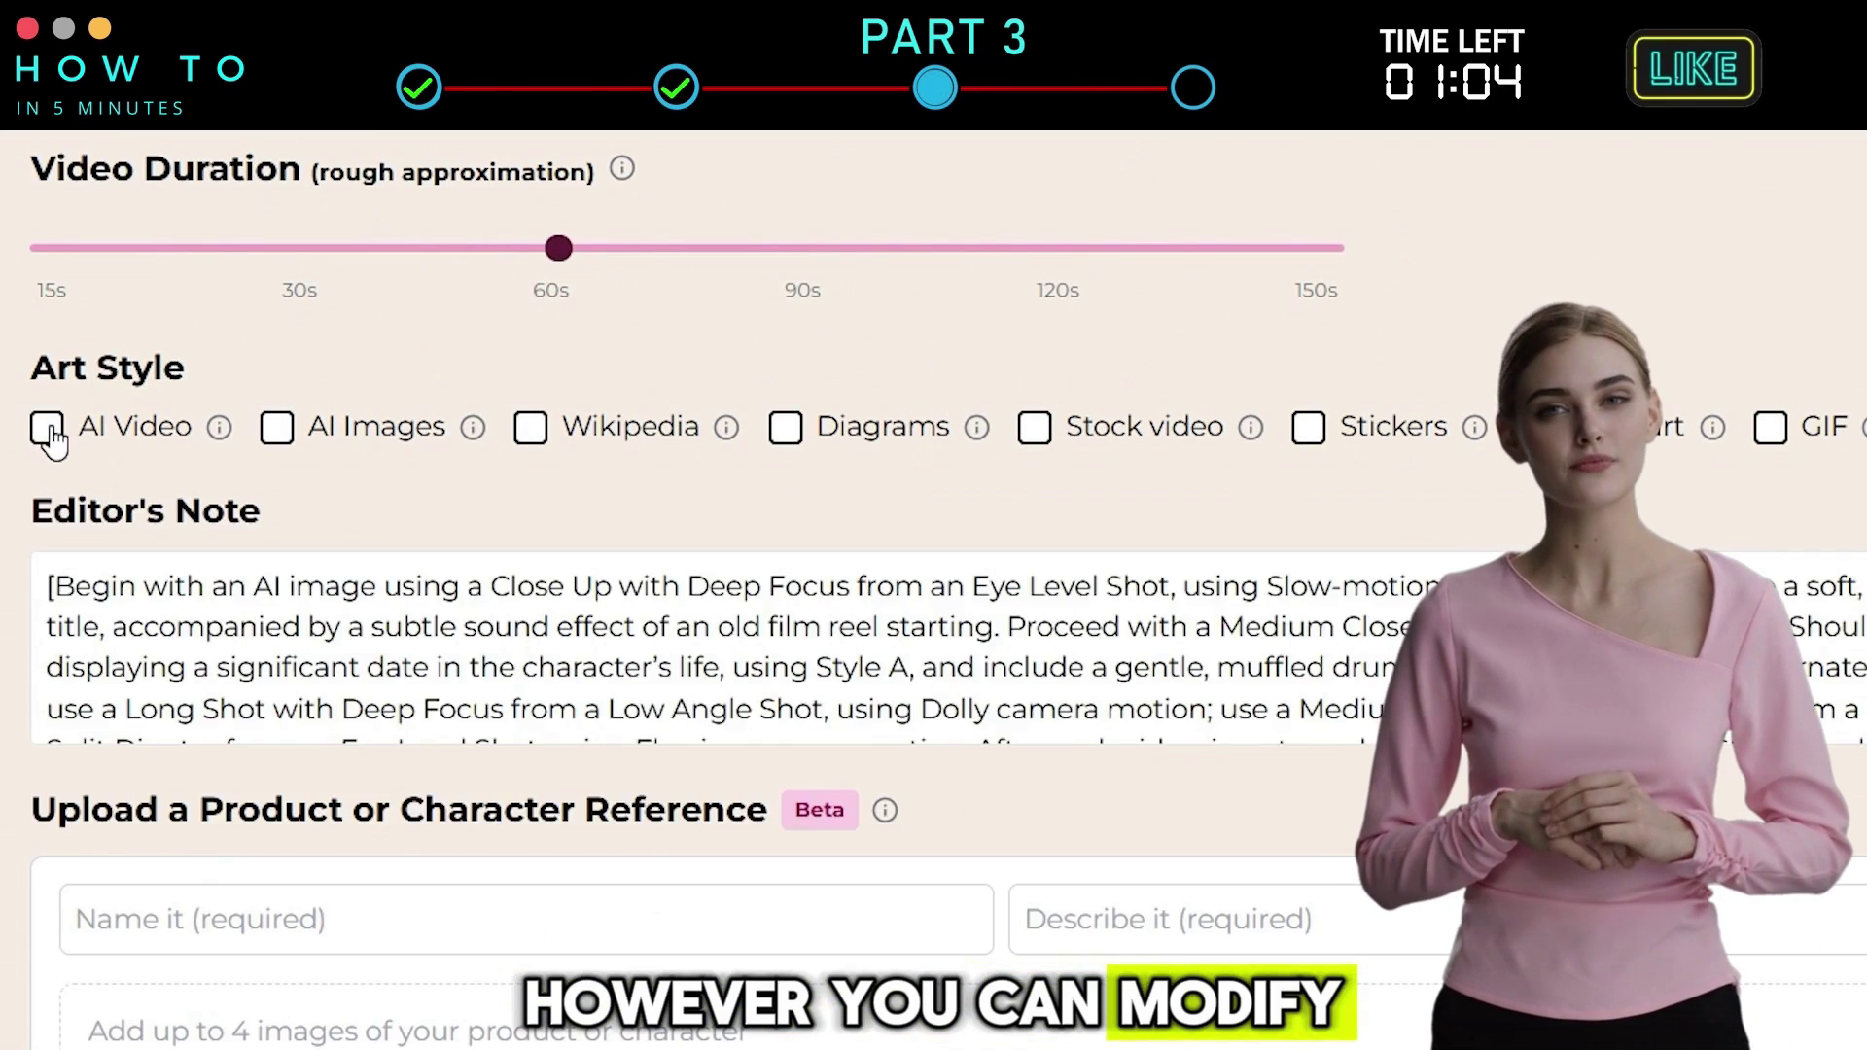
click(46, 431)
scroll(49, 438, down, 3)
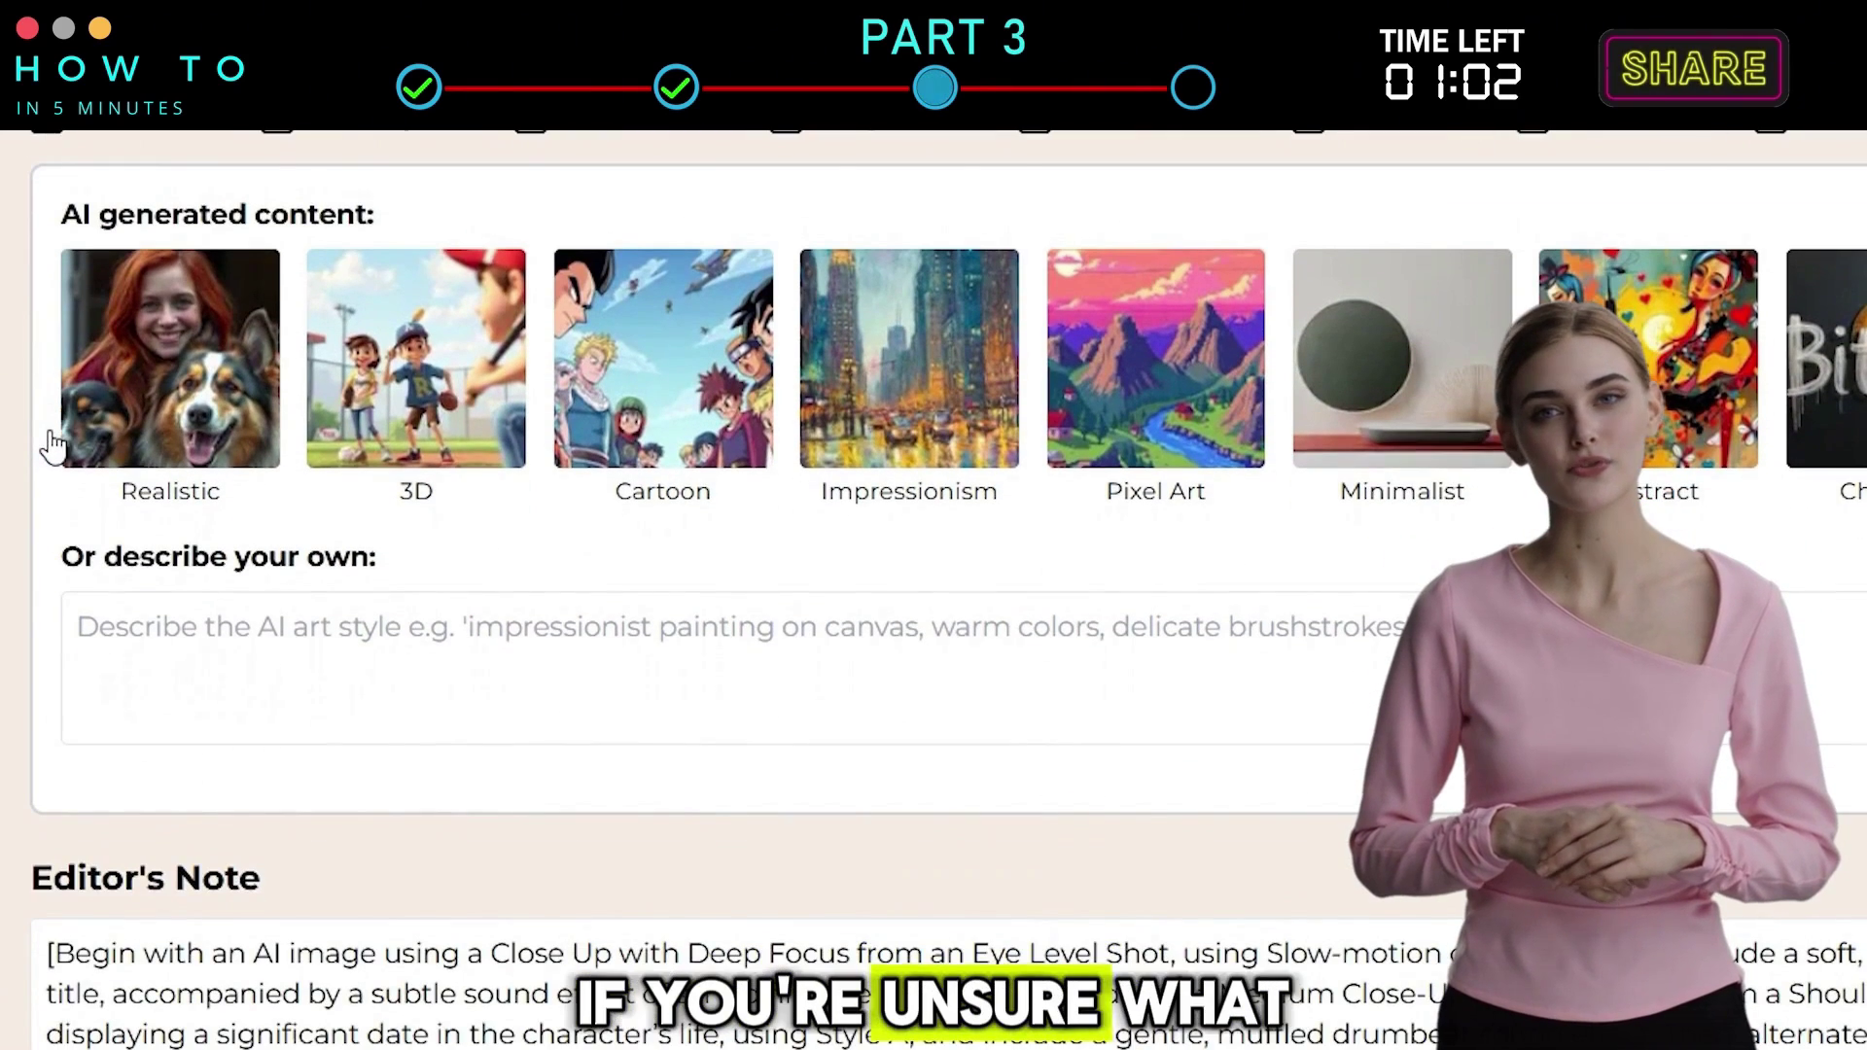
click(169, 400)
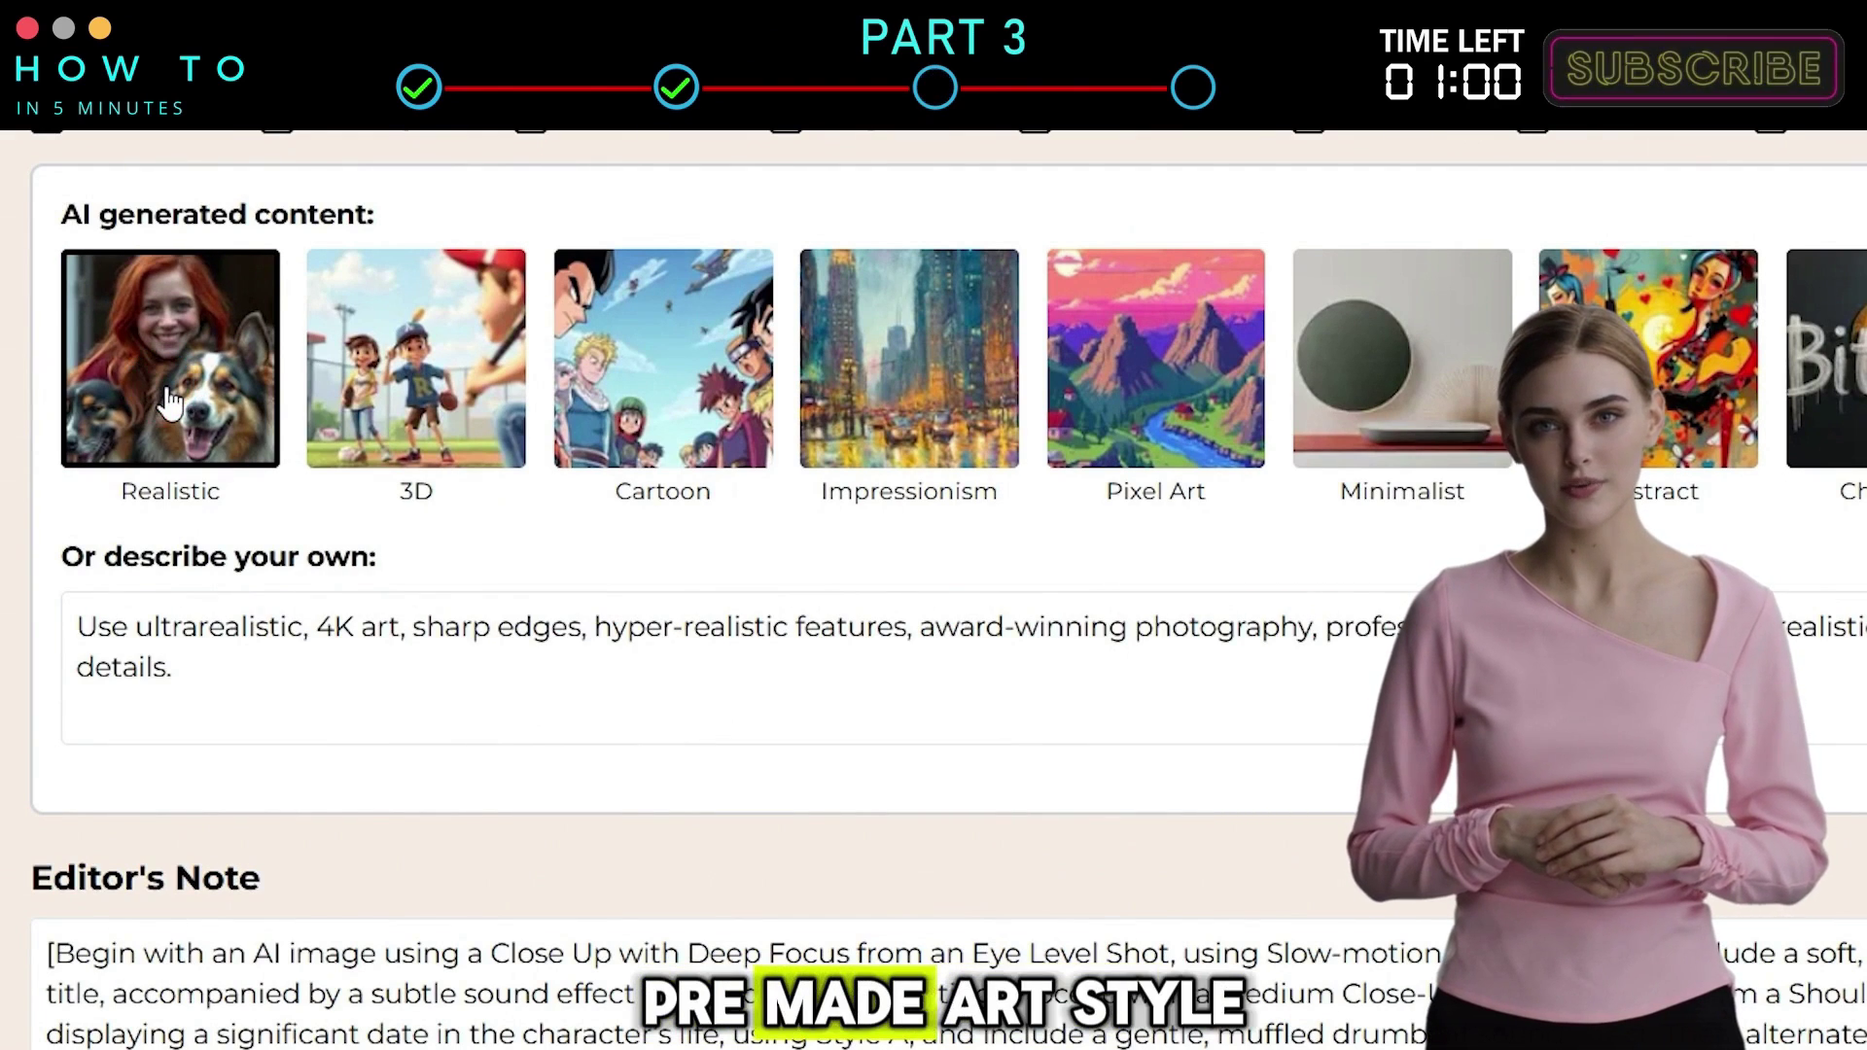
Replace the Editor's Note with scene directions starting with the small village of Smiljan and young Tesla
scroll(191, 675, down, 2)
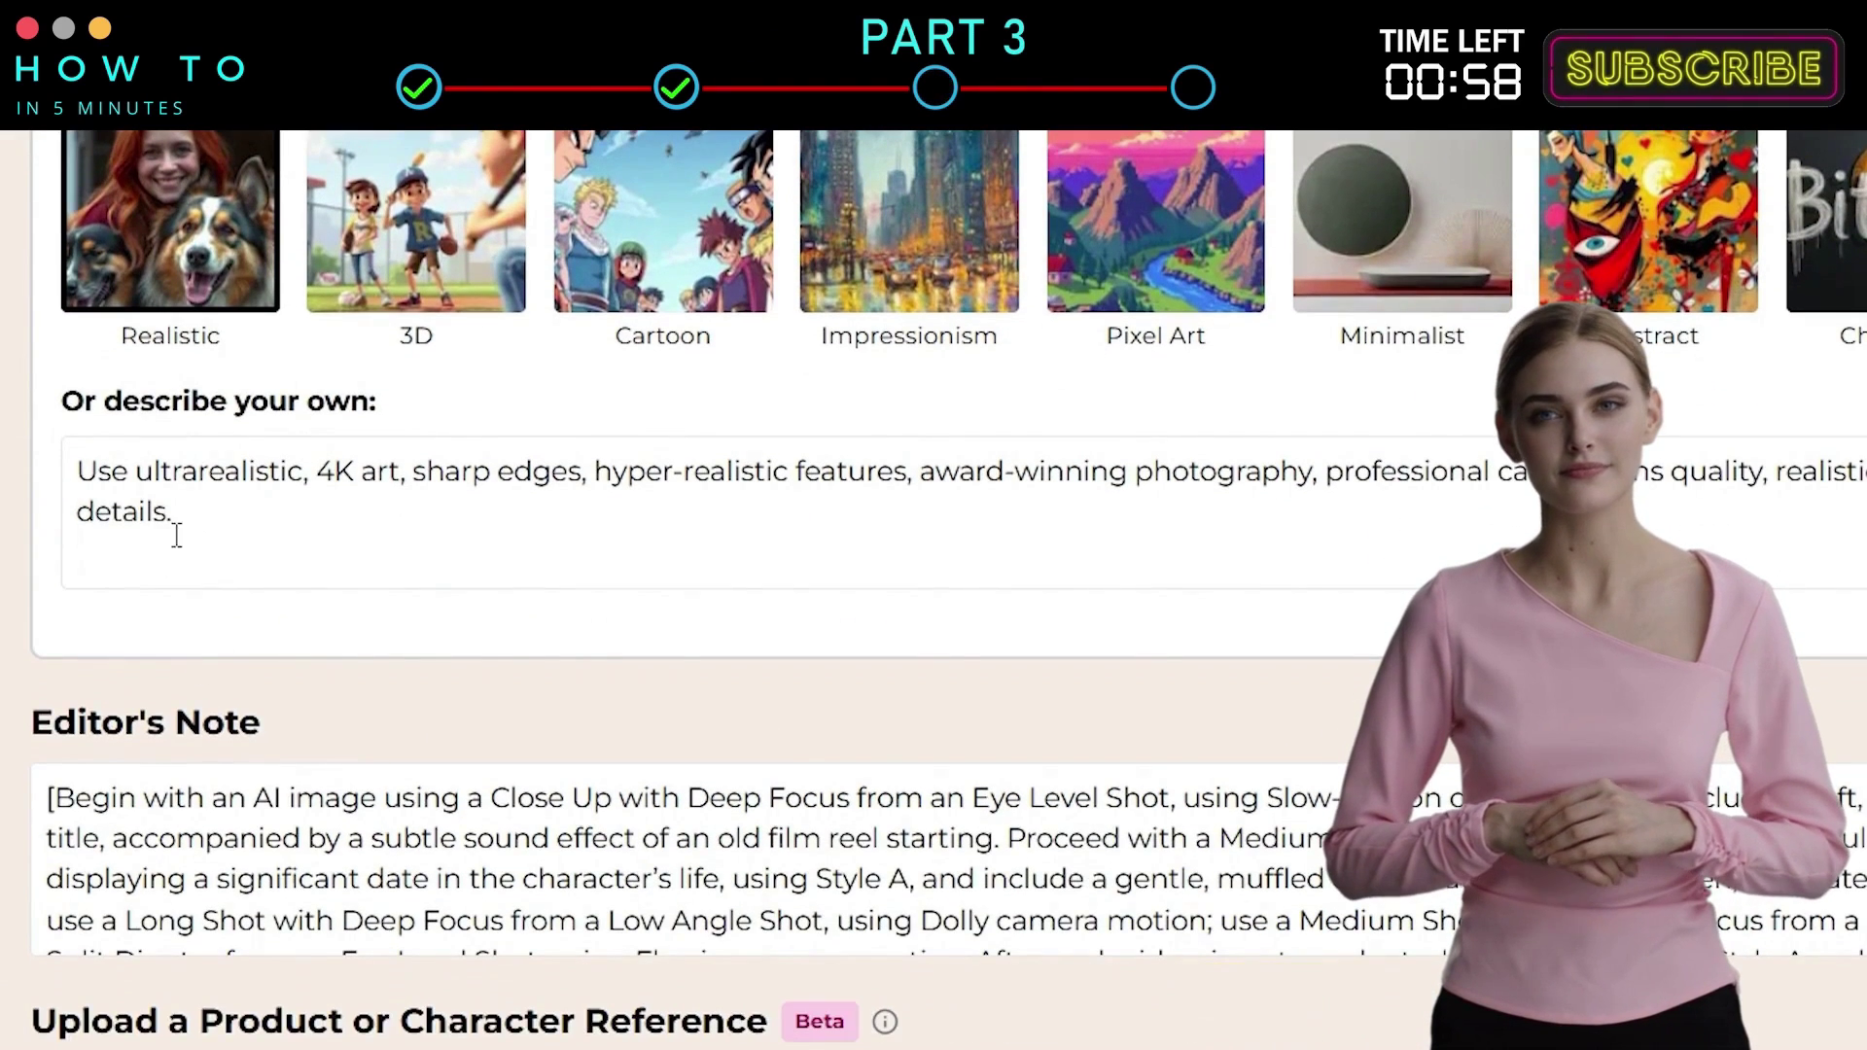
scroll(209, 532, down, 5)
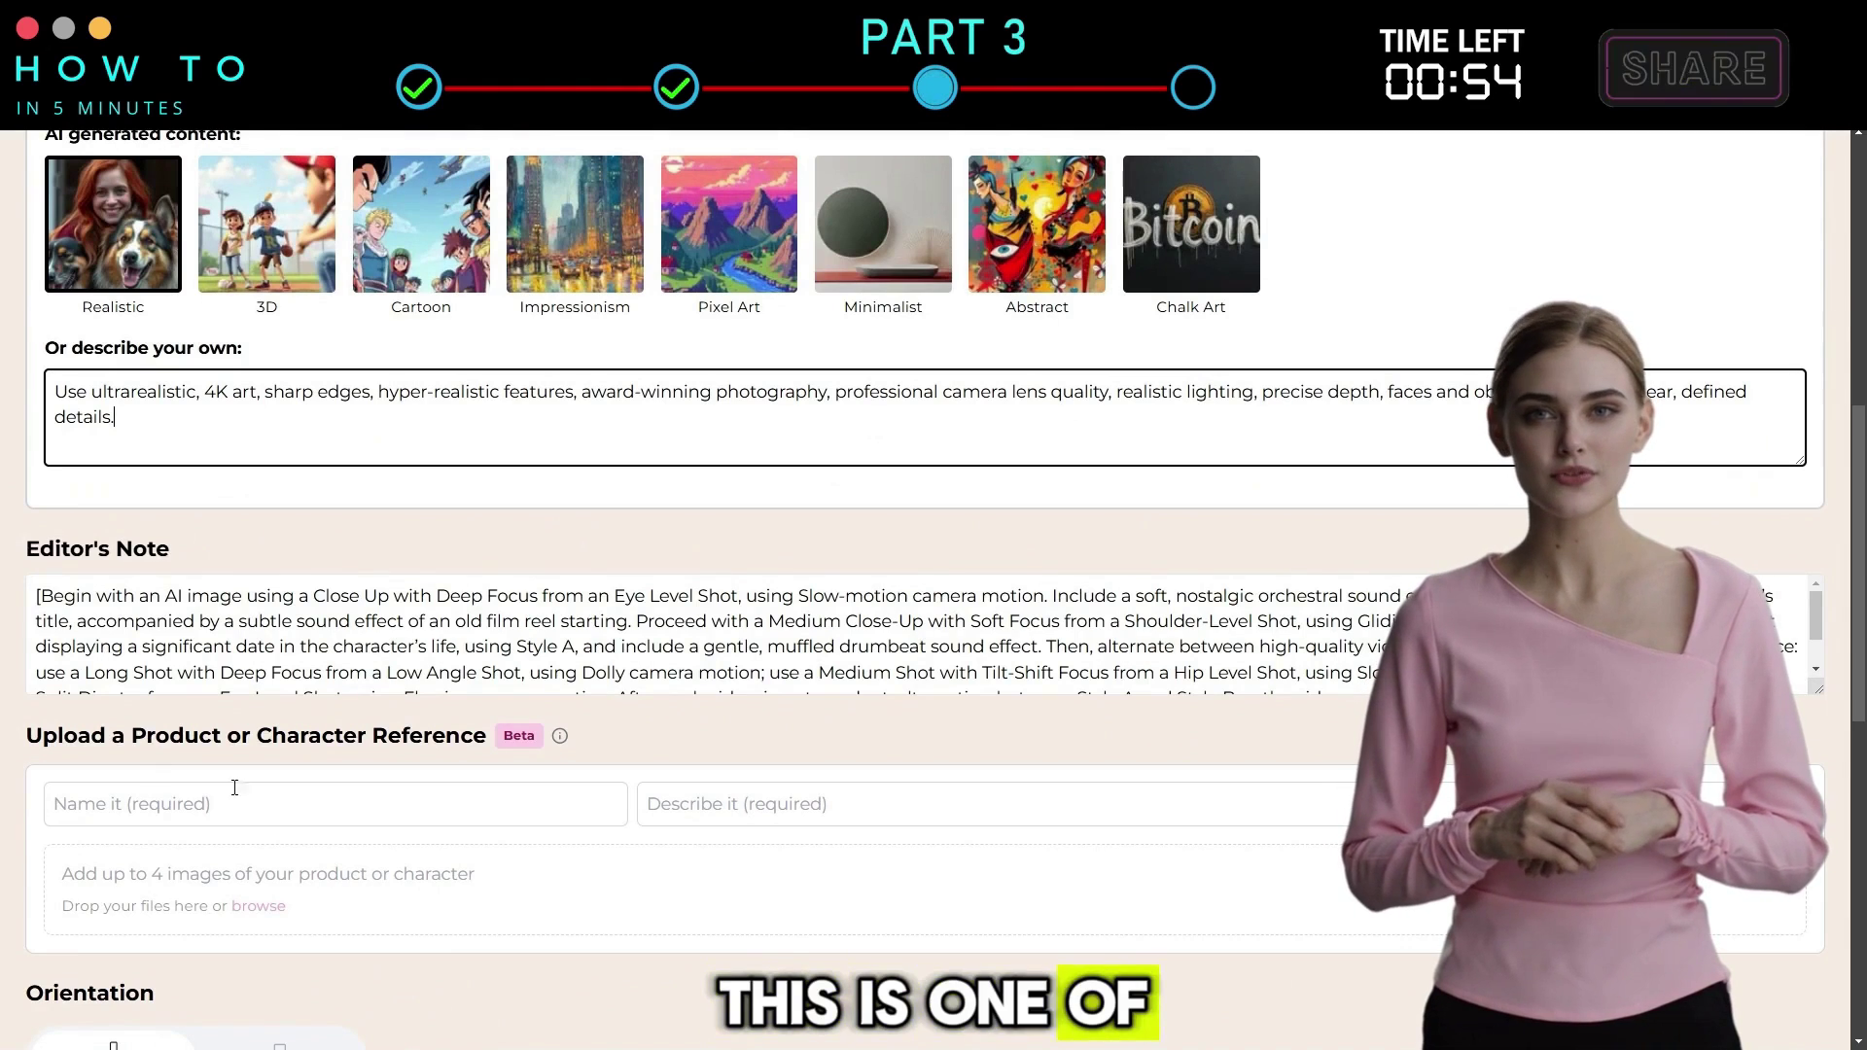
click(88, 627)
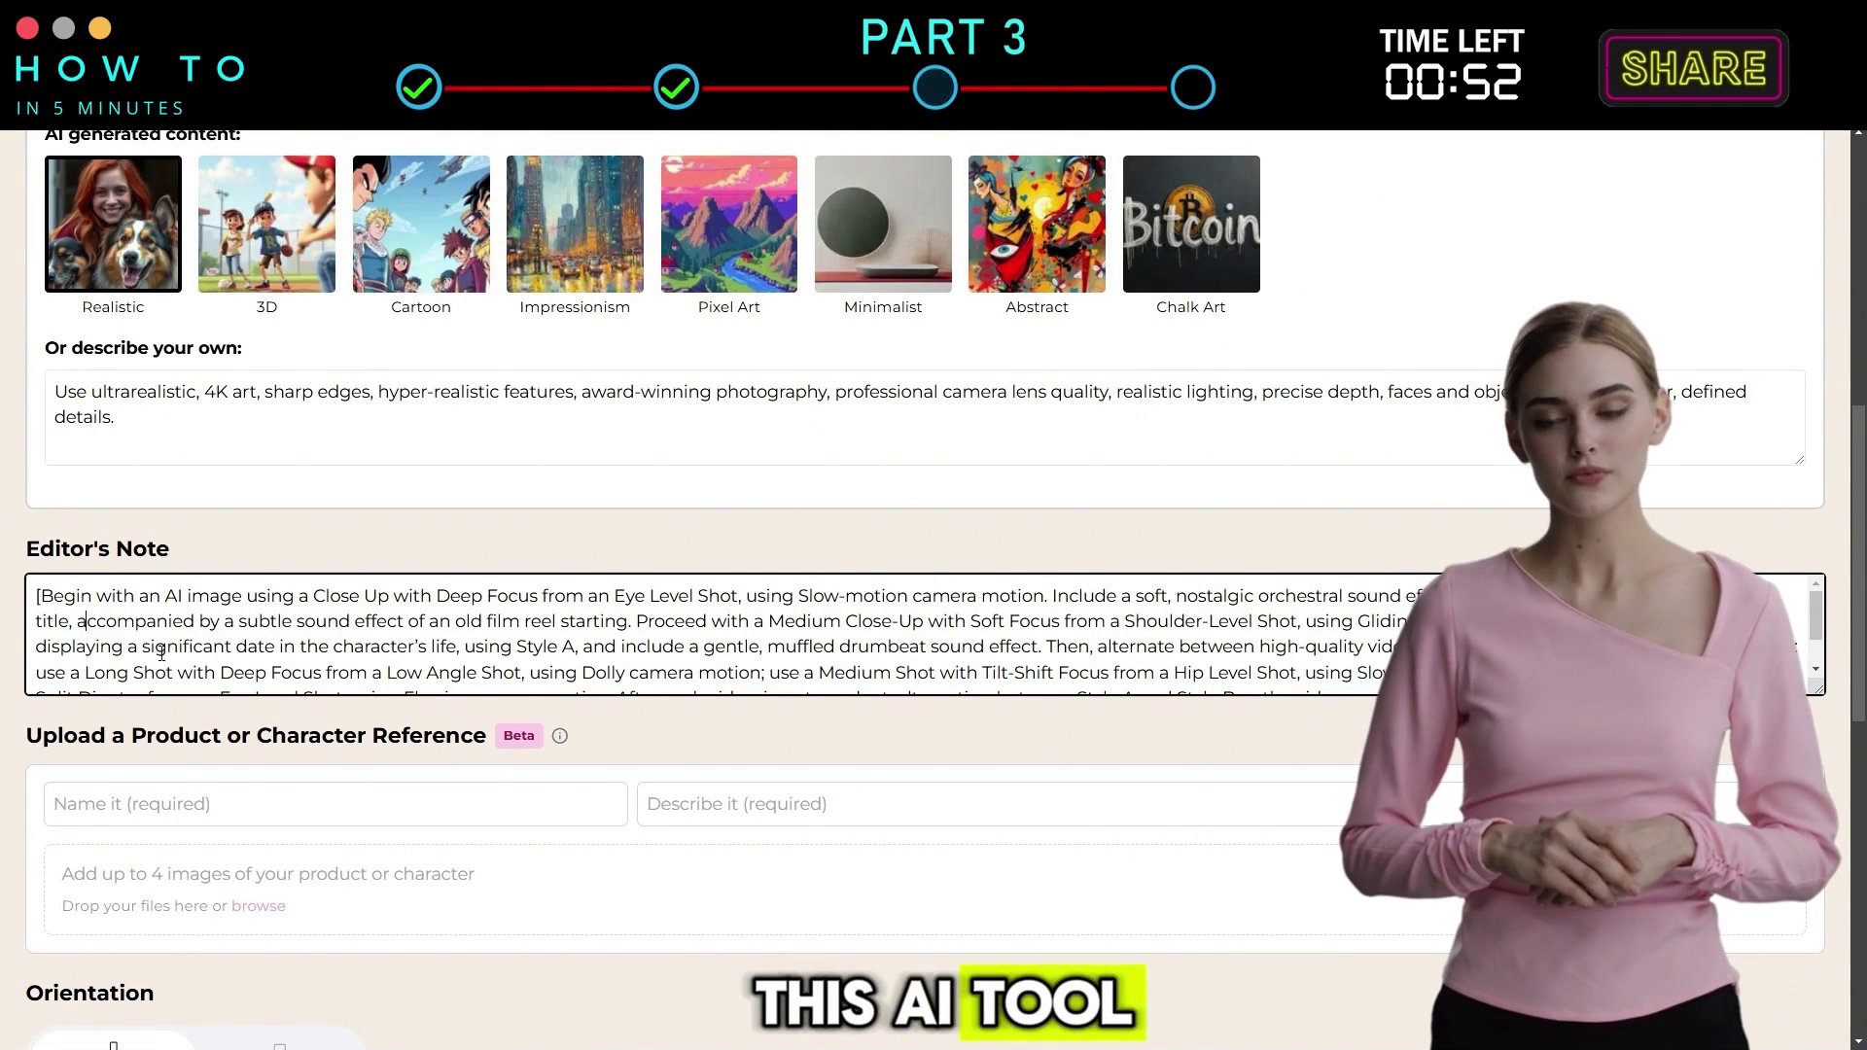
key(ctrl+a)
text(A small Village Smiljan,)
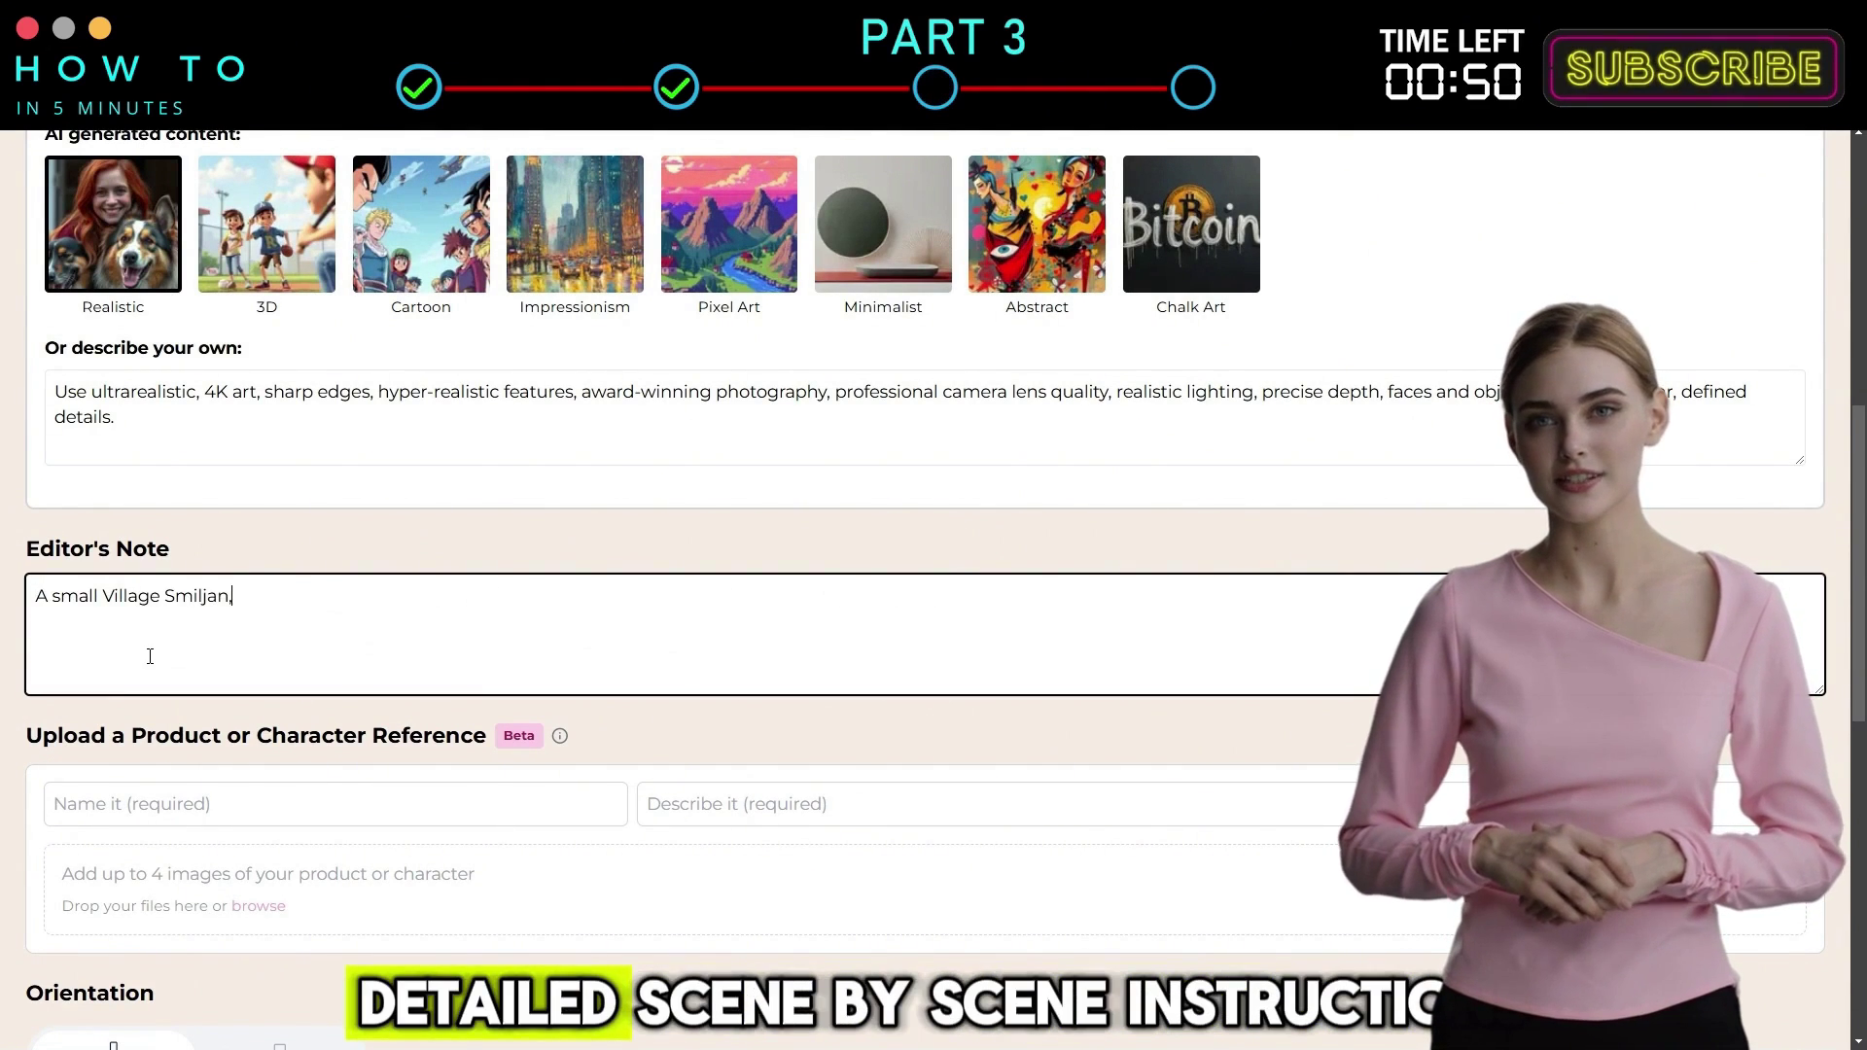
text( followed by a young Tesla working with scientific tools. Tesla arrives in new york, working alongside Thomas Edison in the laboratory.)
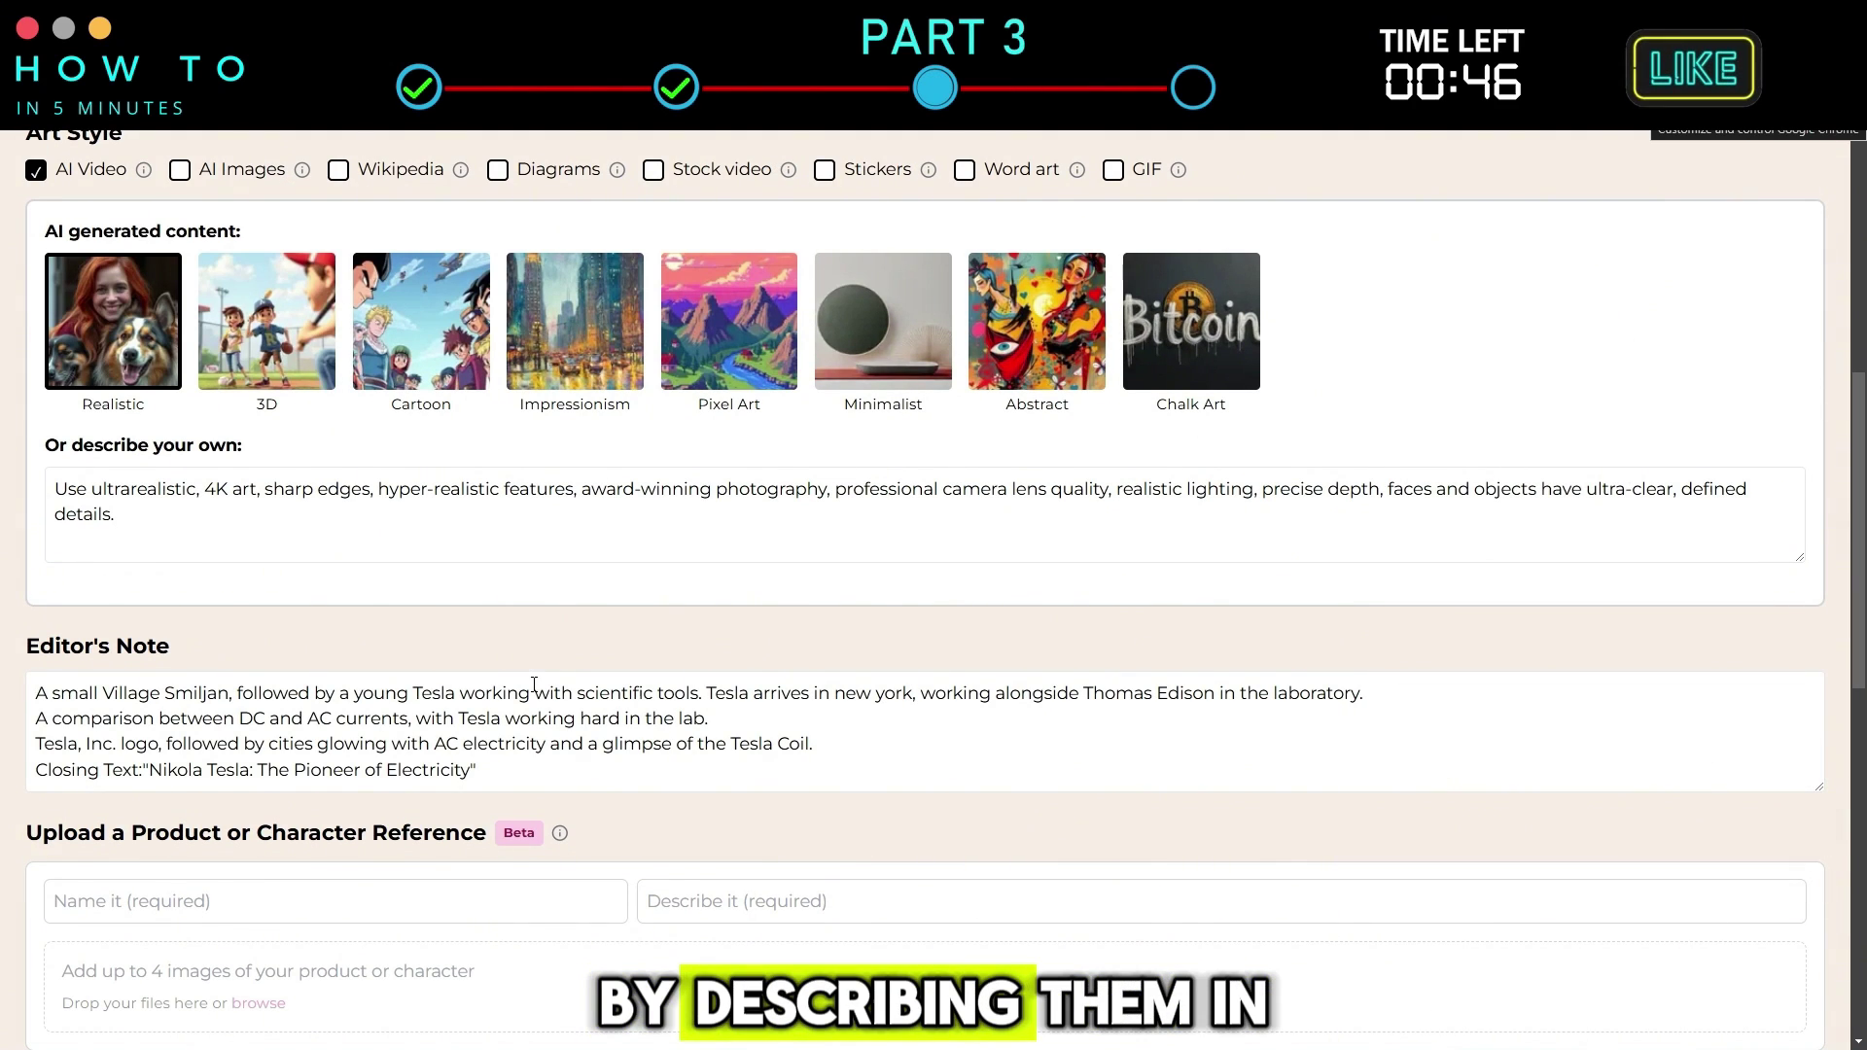
scroll(534, 685, down, 3)
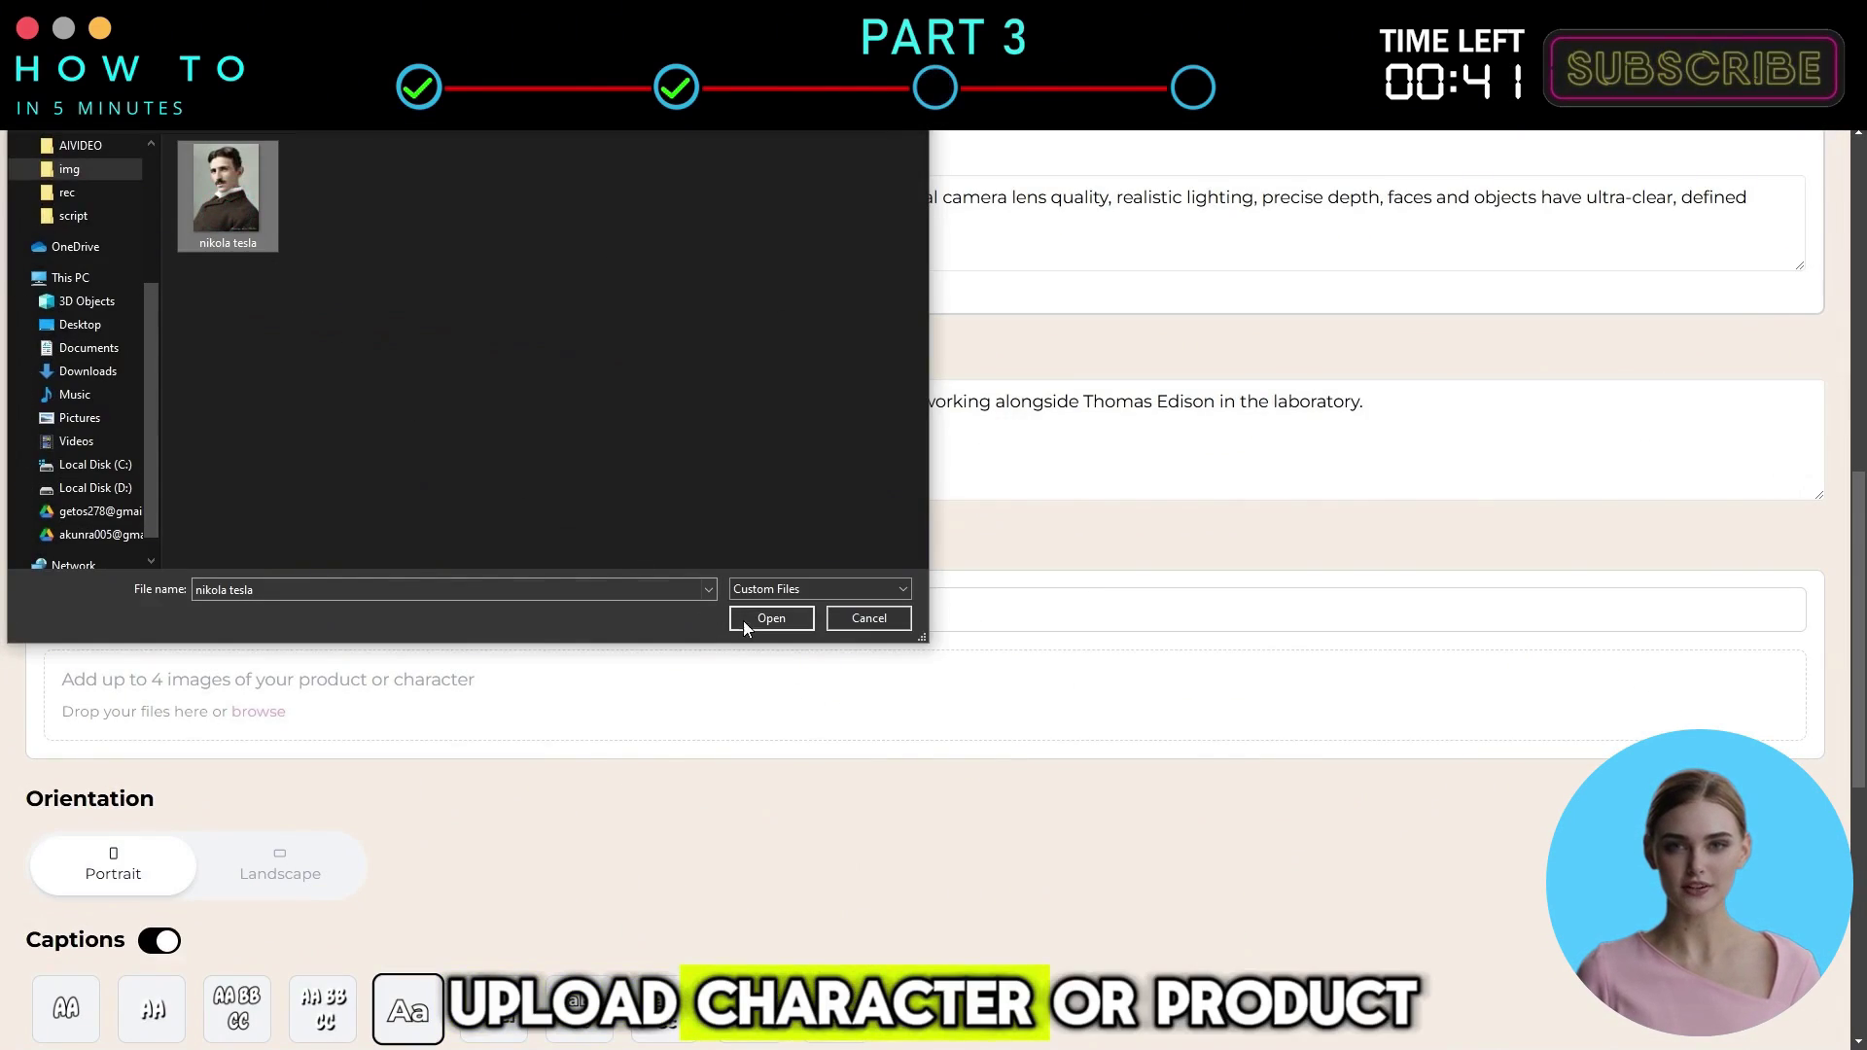
Add a Nikola Tesla character reference with his photo and a description of his combed hair and mustache
click(745, 623)
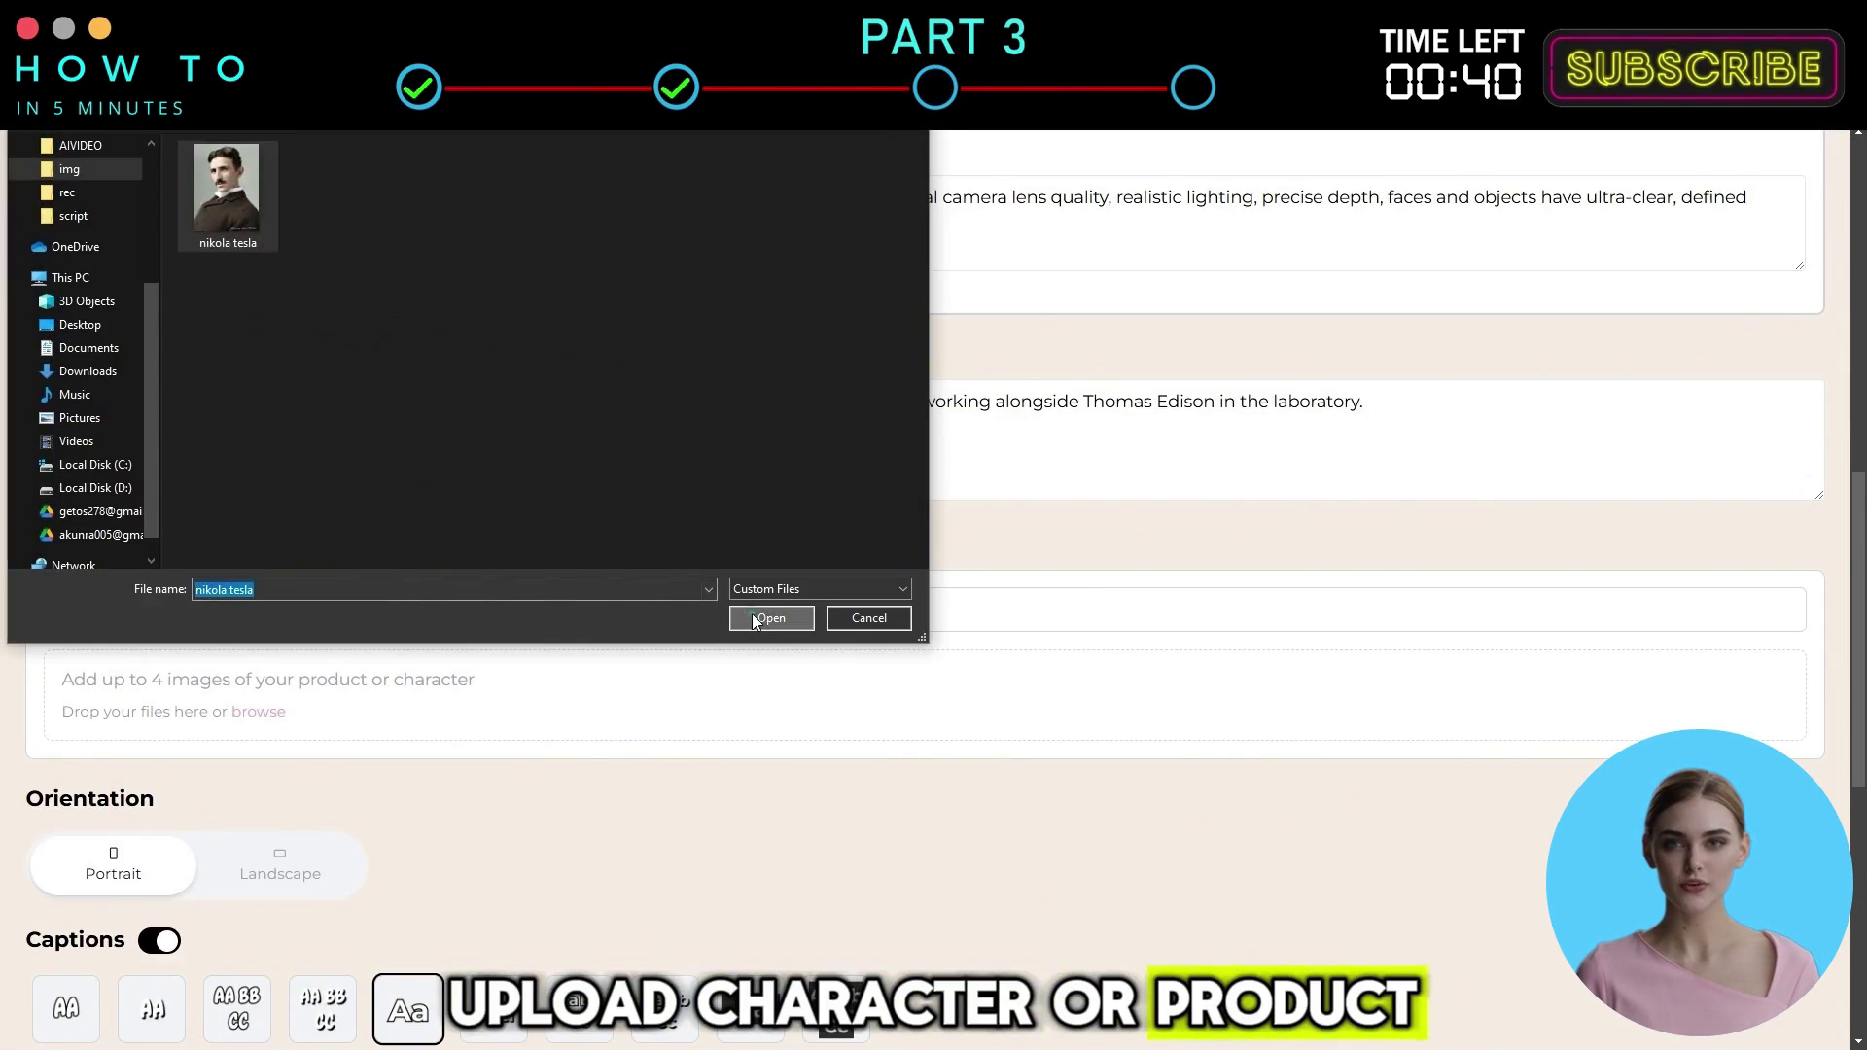
text(Nikola Tesla)
key(Tab)
text(A Man)
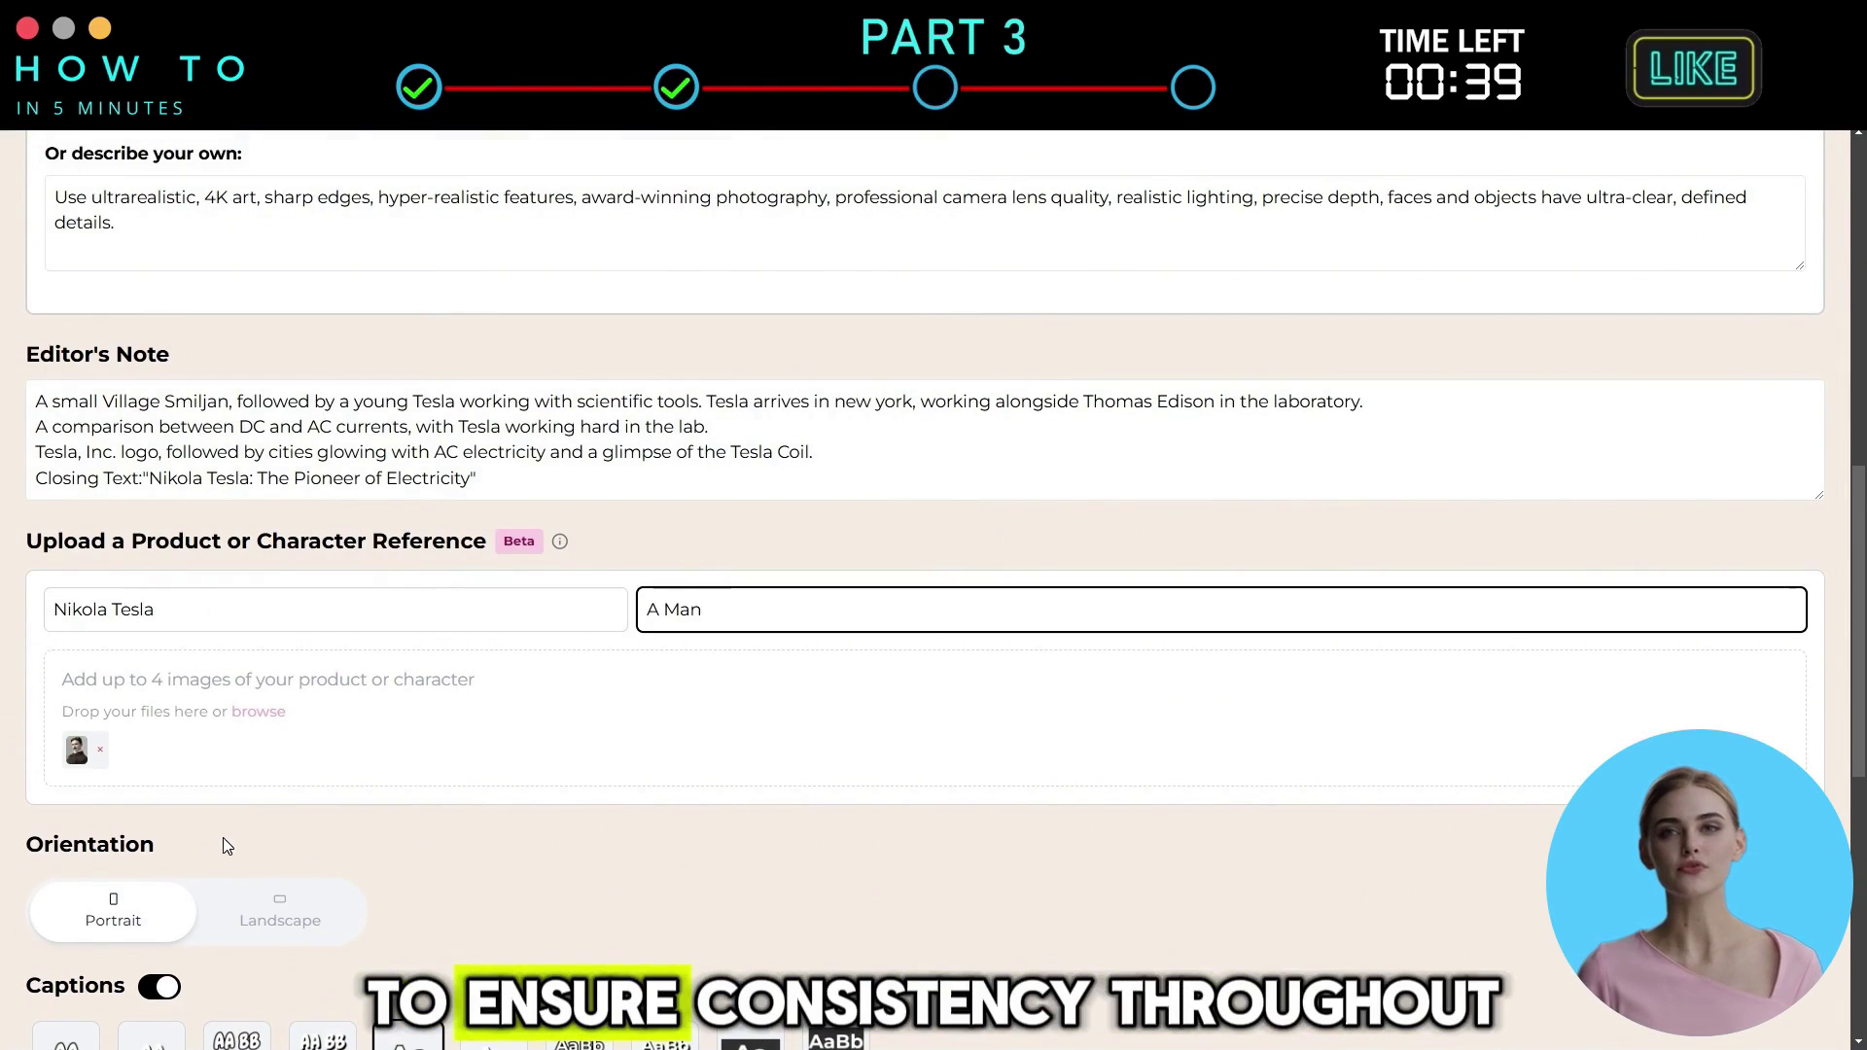
text( with neatly combed)
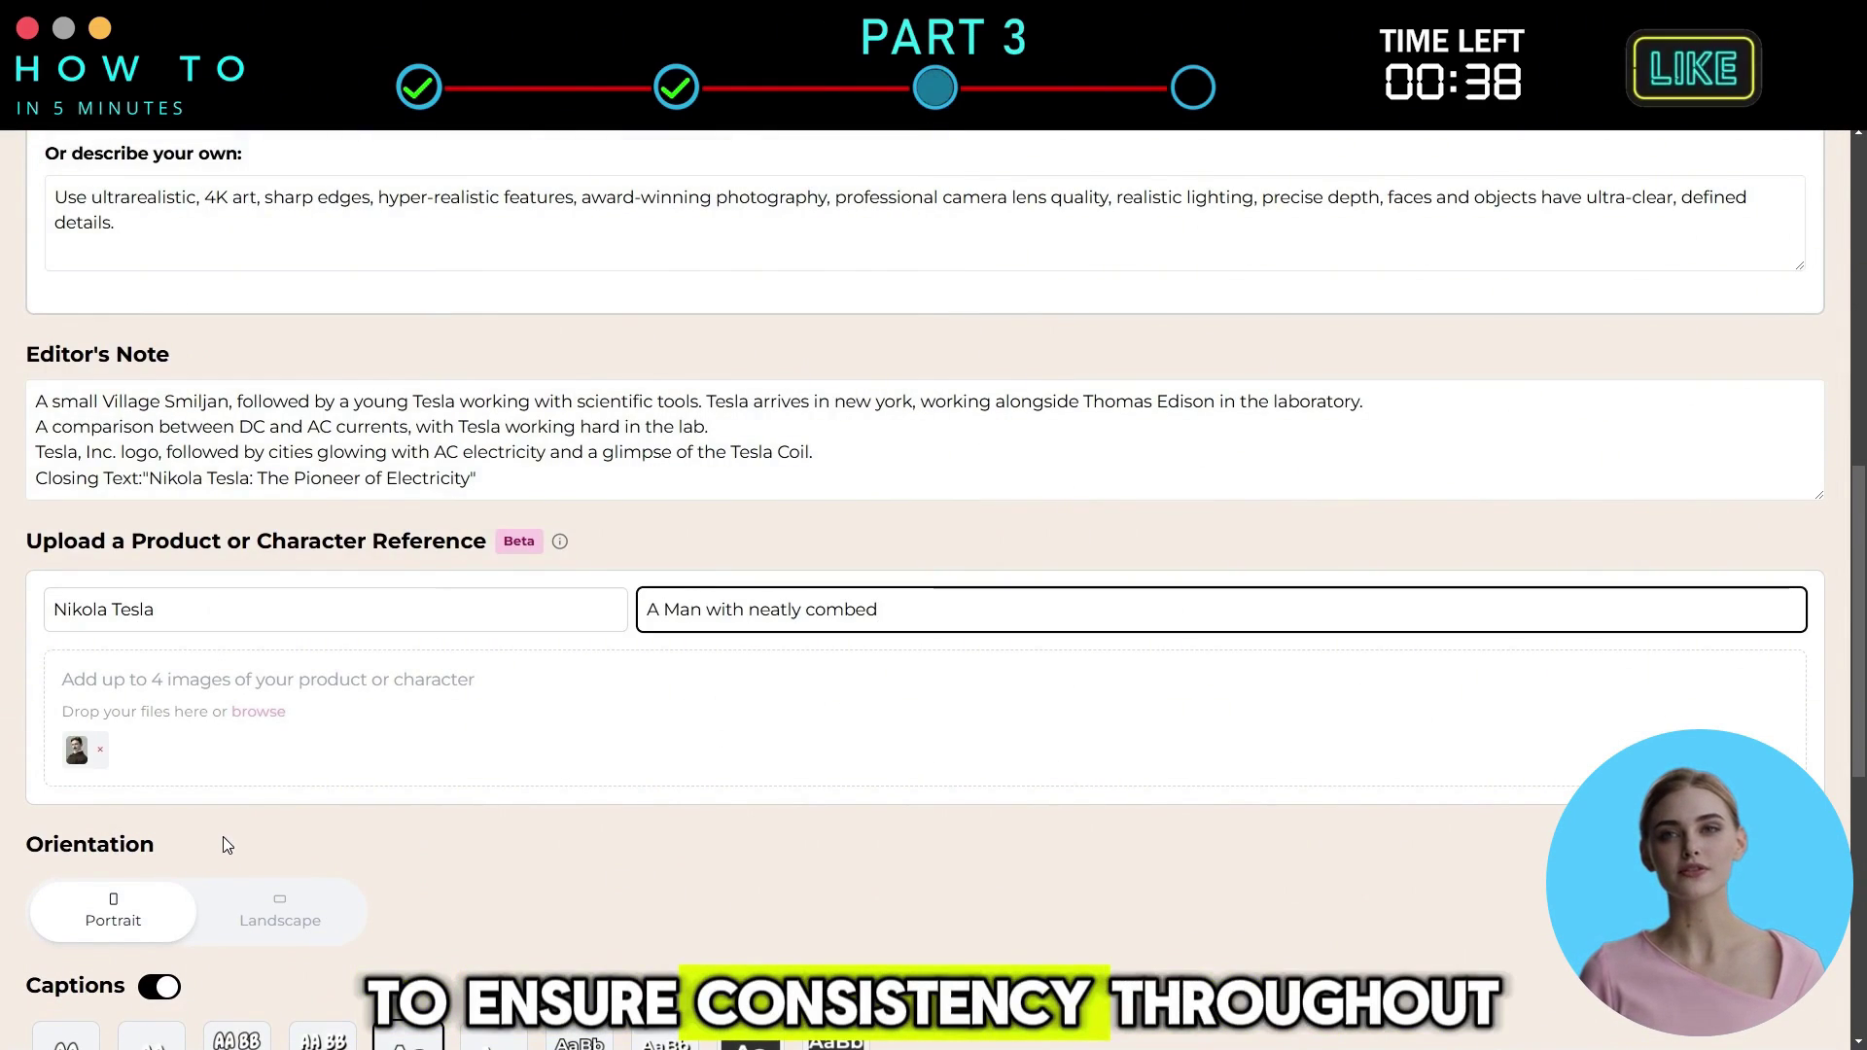
text( dark hair and a mustache. he is we)
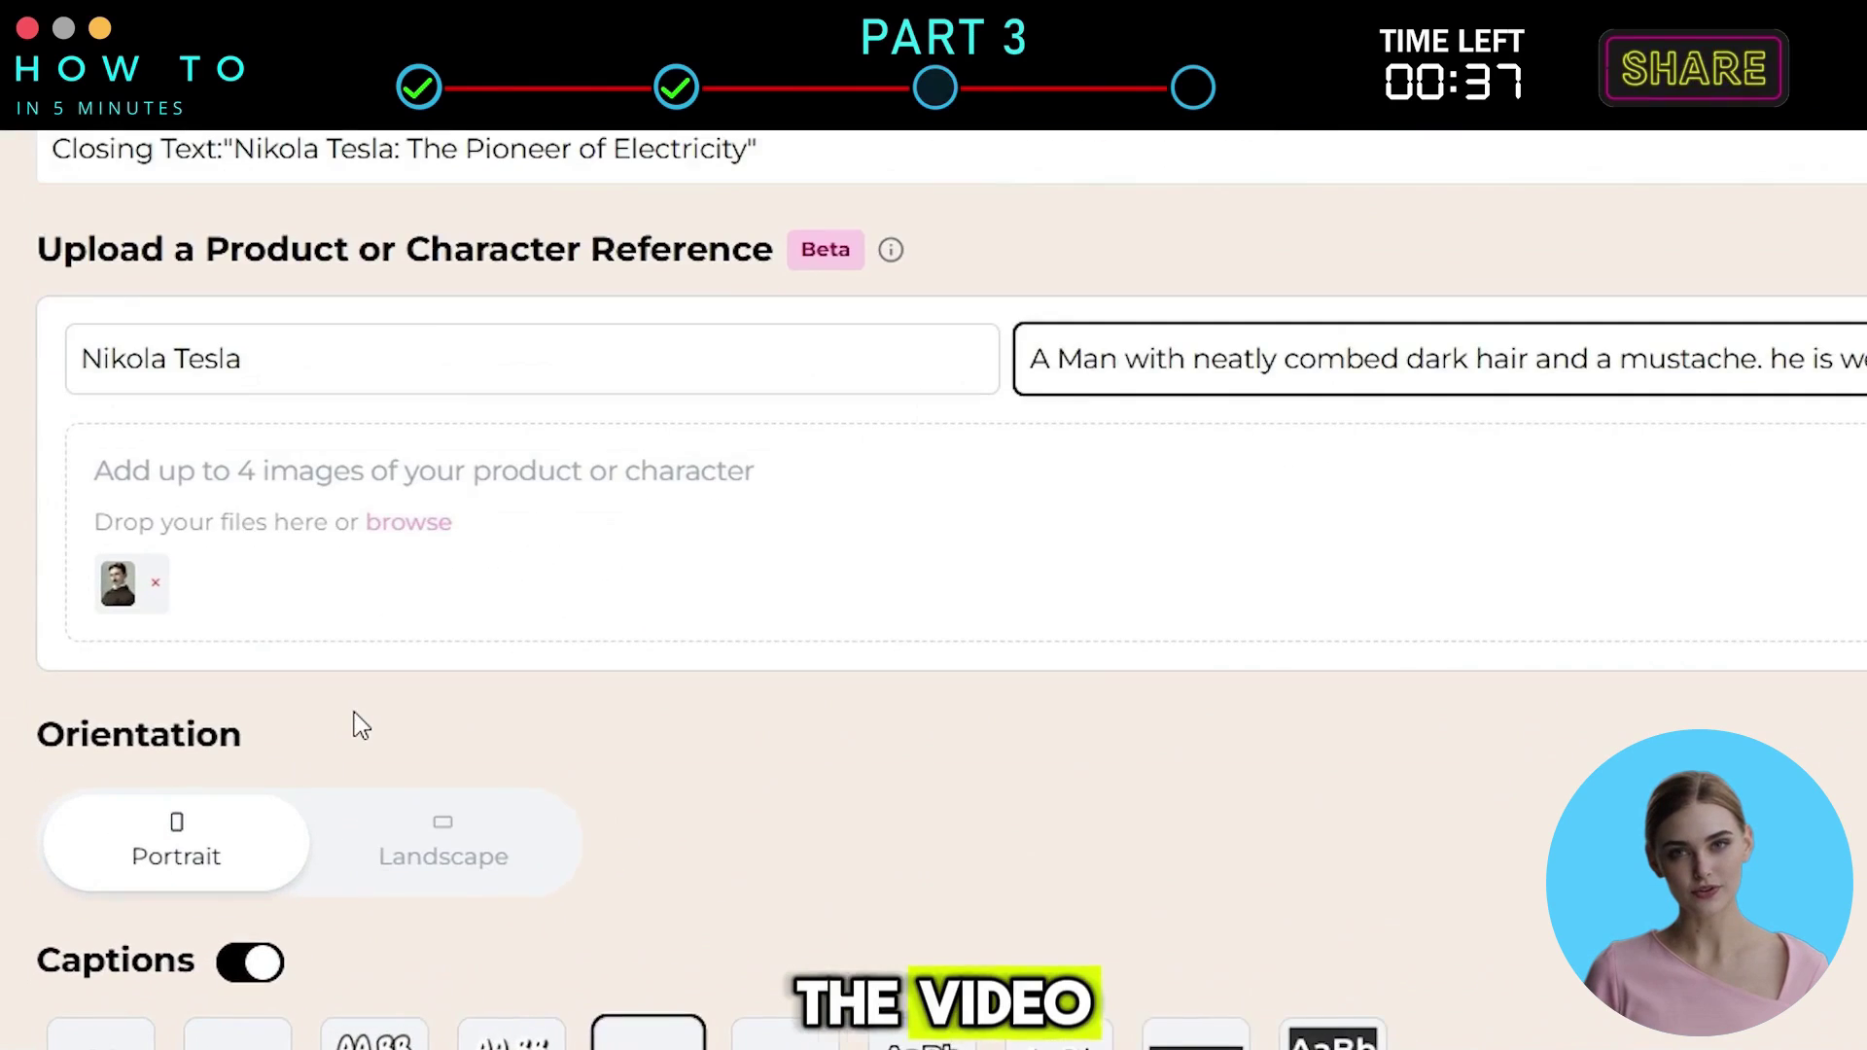
Switch the video orientation from portrait to Landscape
scroll(224, 837, down, 1)
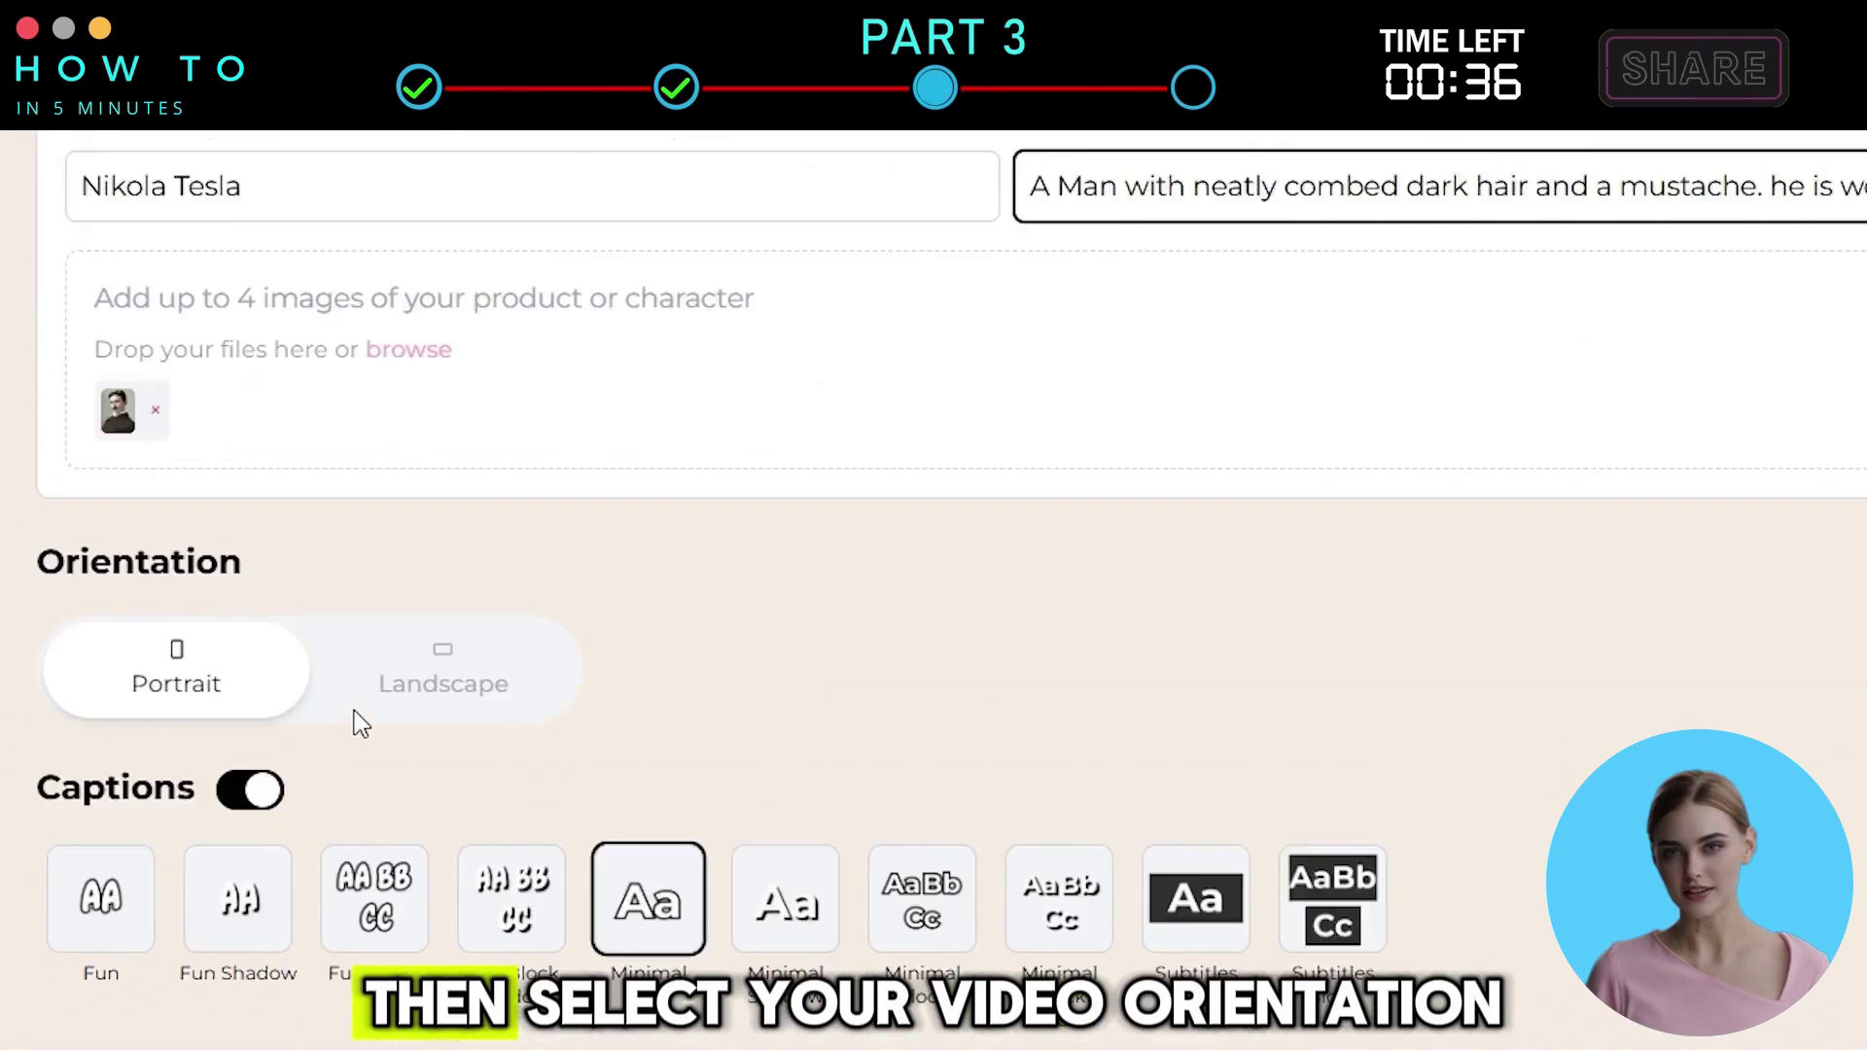
scroll(360, 725, down, 3)
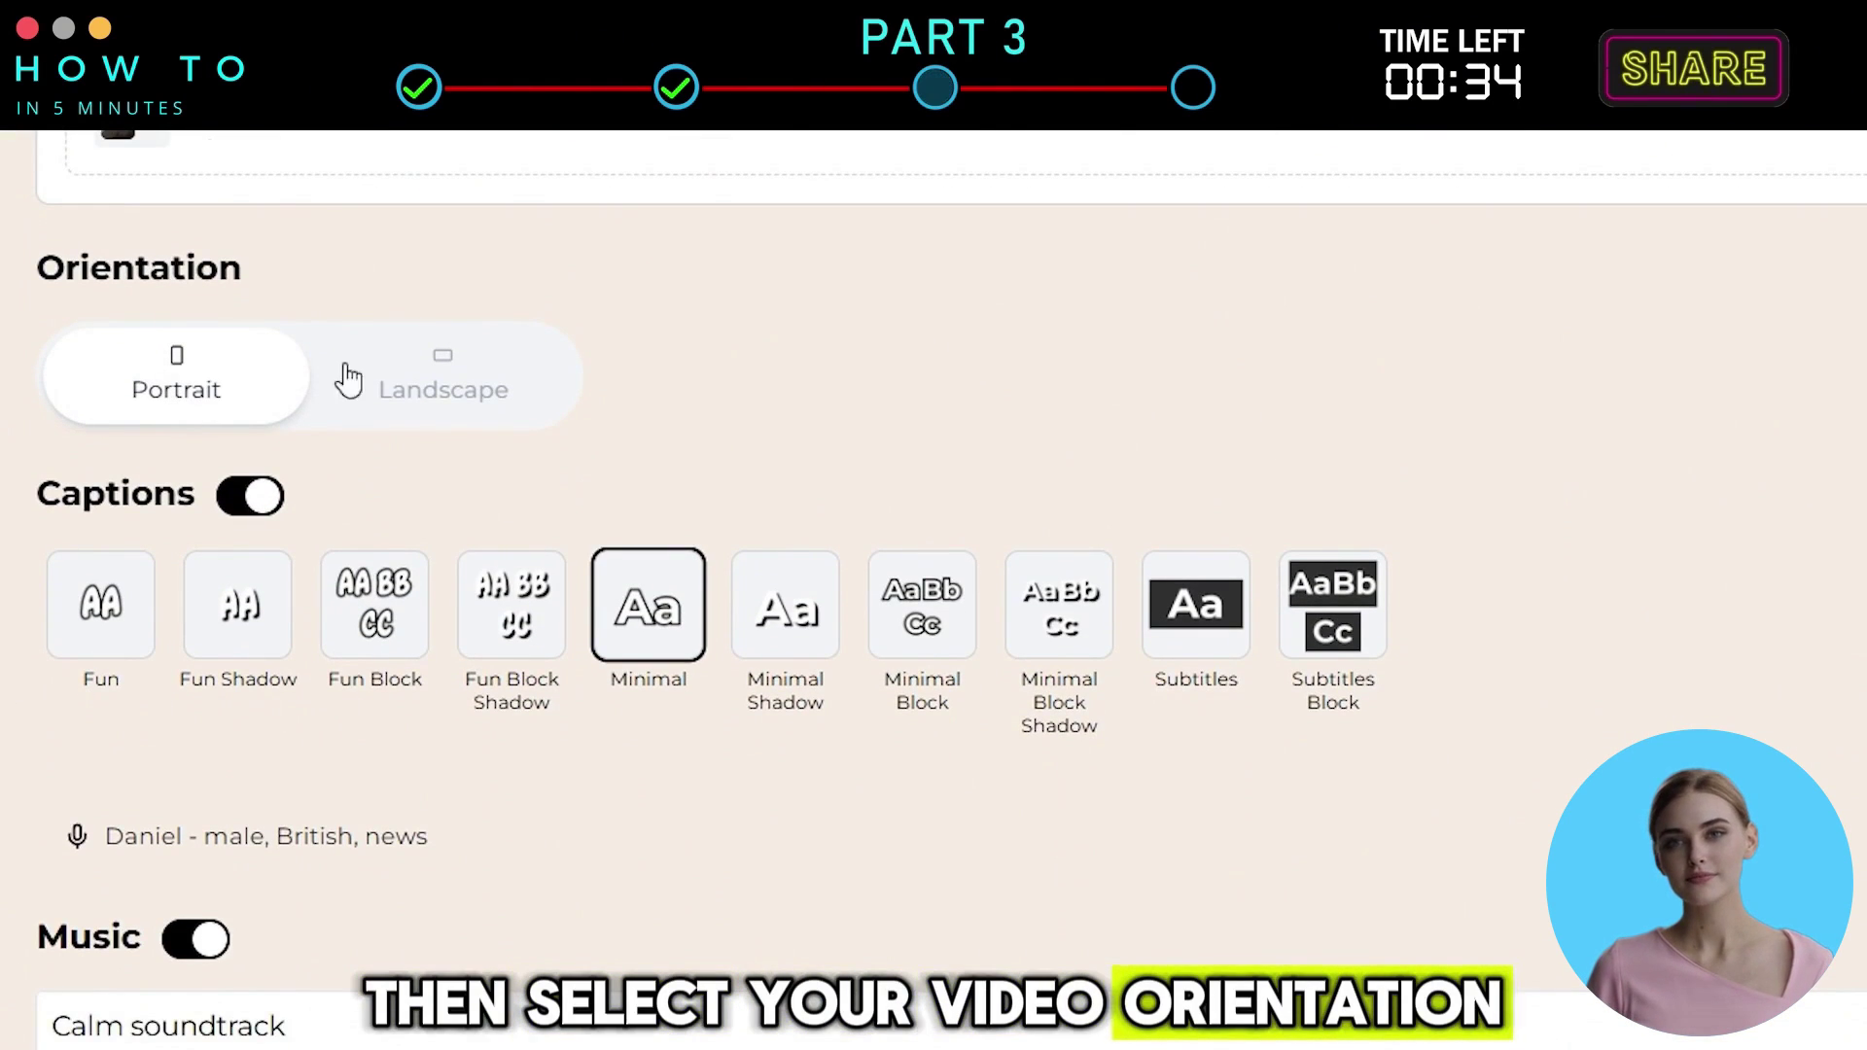
click(428, 374)
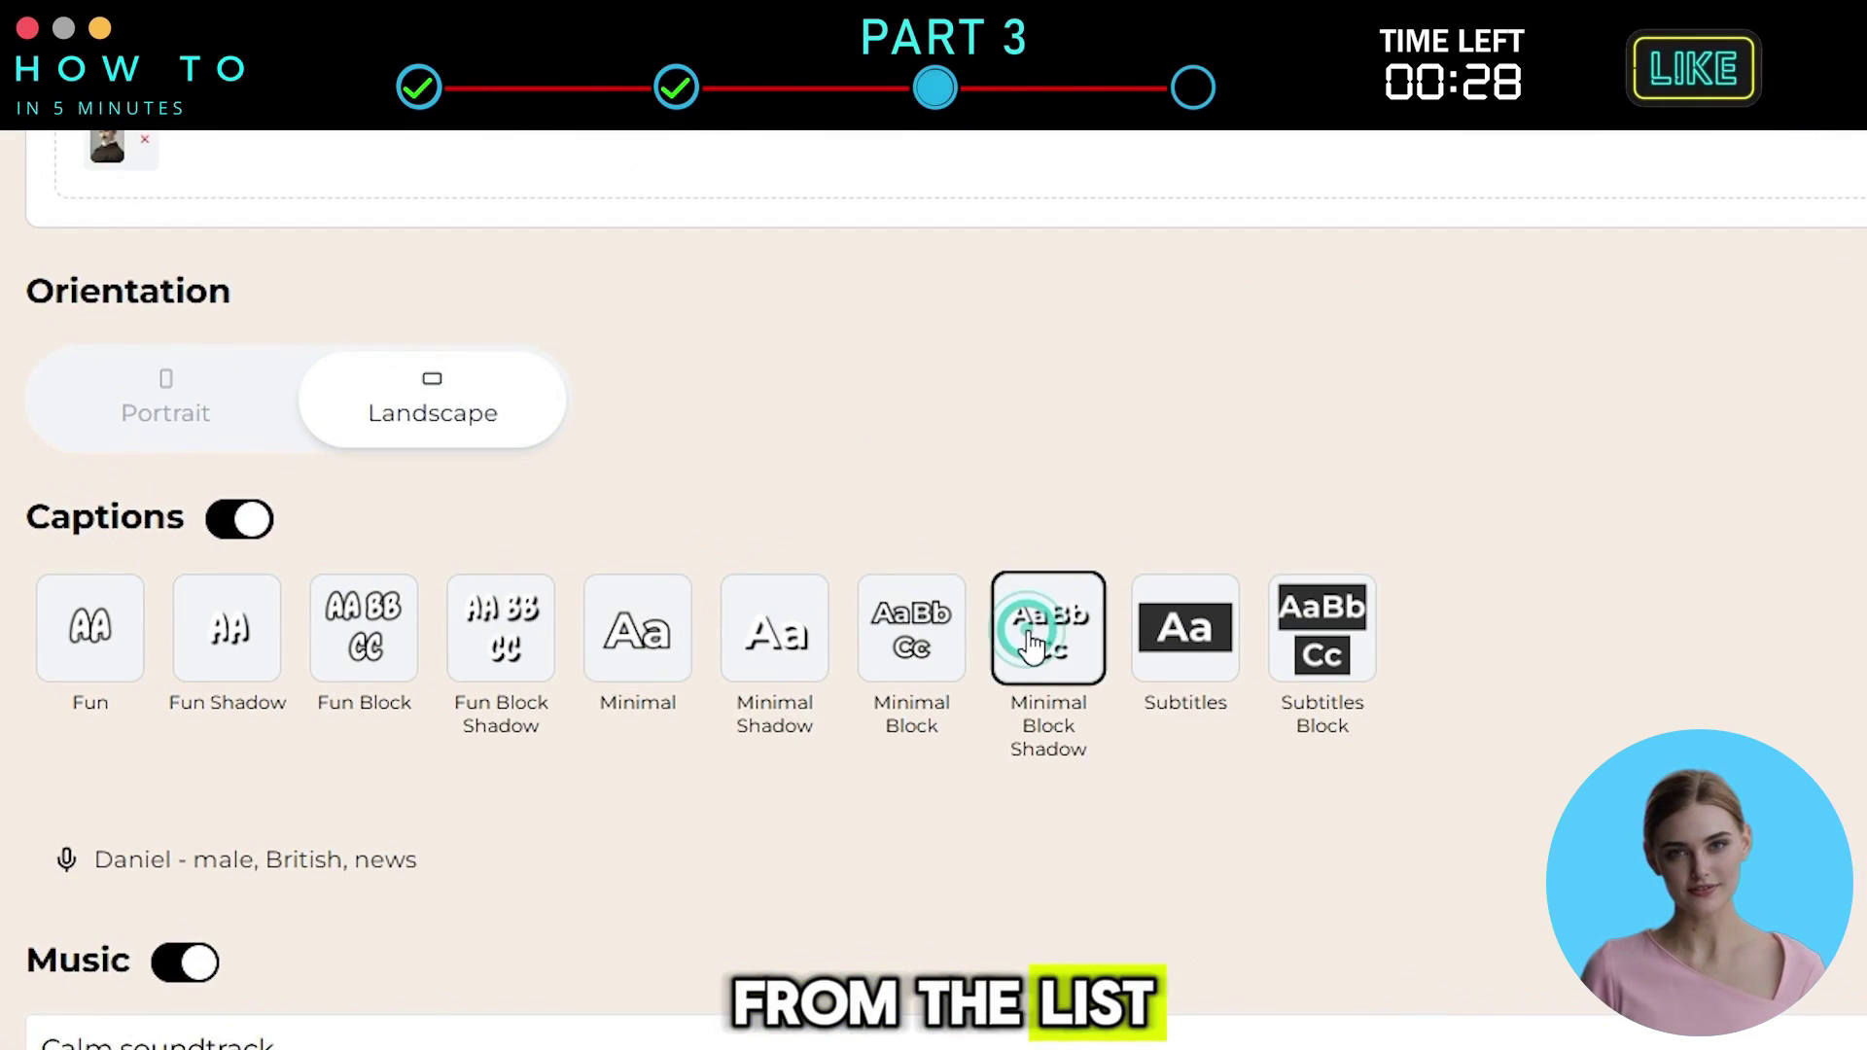
Choose Bill as narrator and request dramatic orchestral music with soft piano, emotional strings and slow tempo
scroll(1029, 638, down, 3)
click(208, 560)
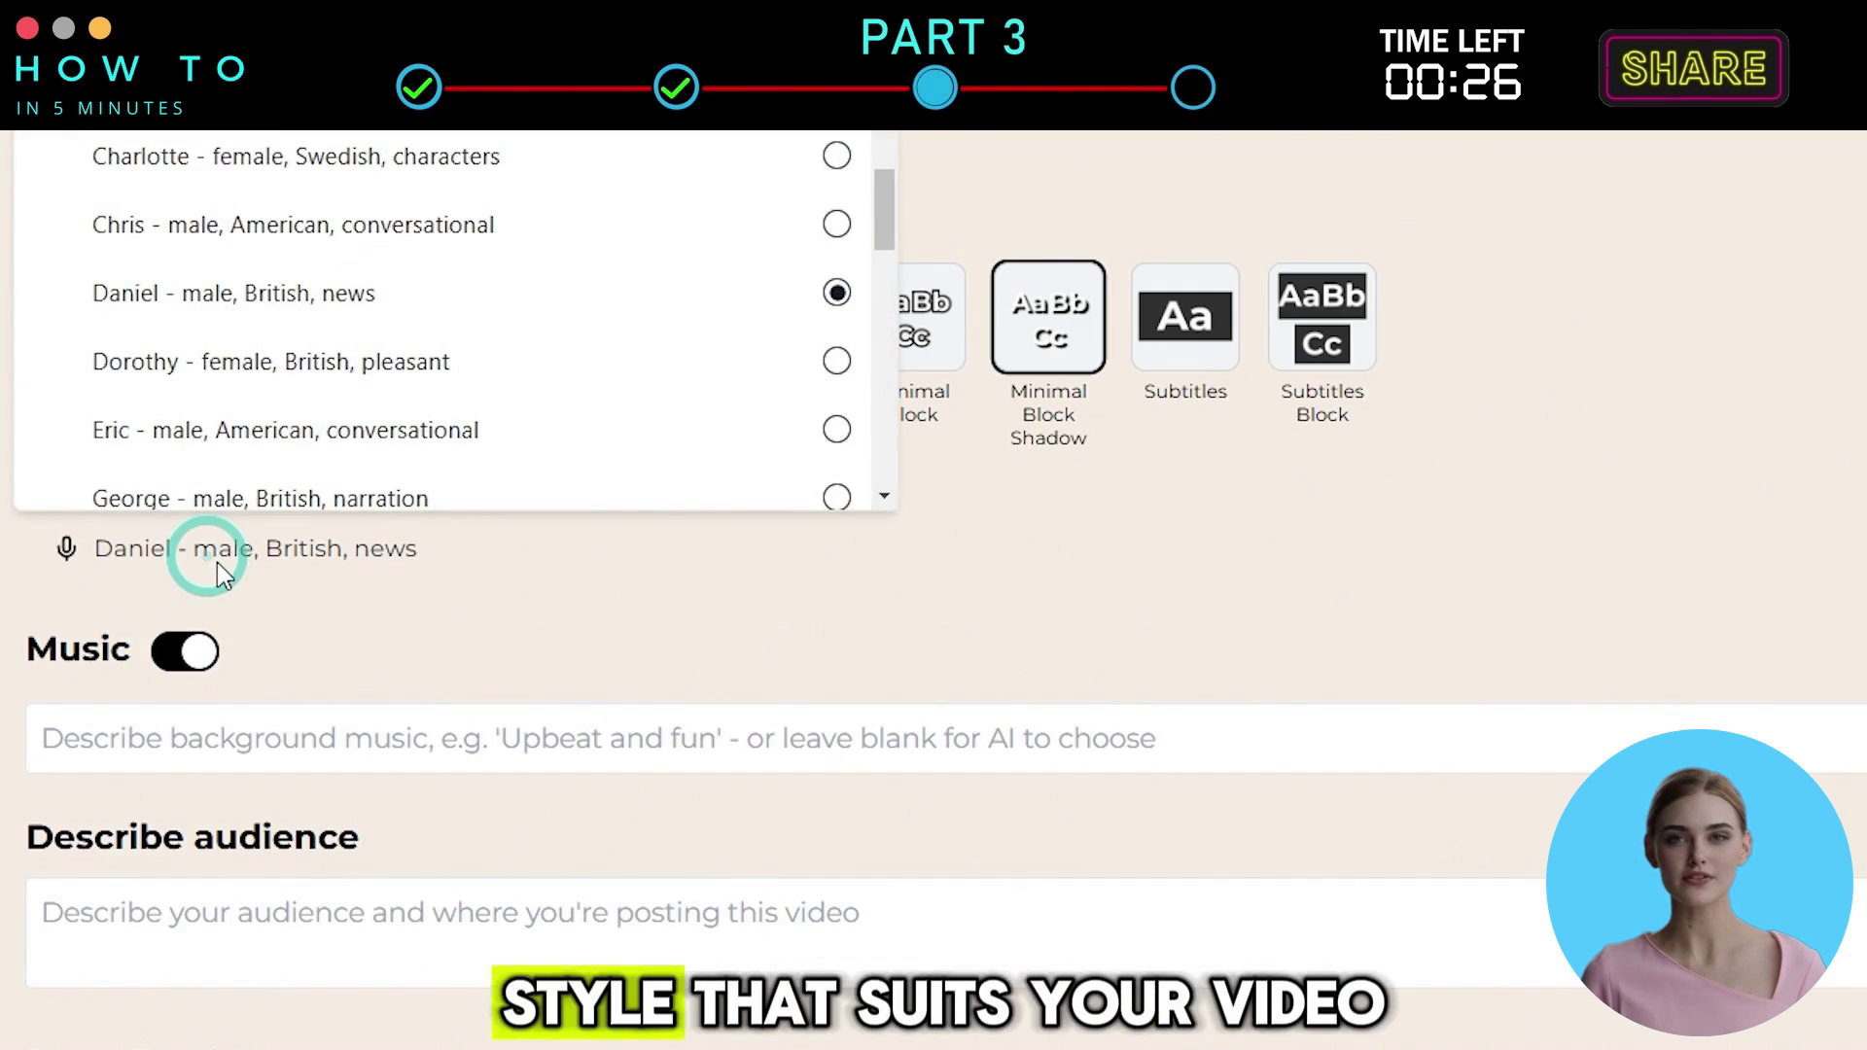
scroll(195, 292, up, 4)
click(409, 264)
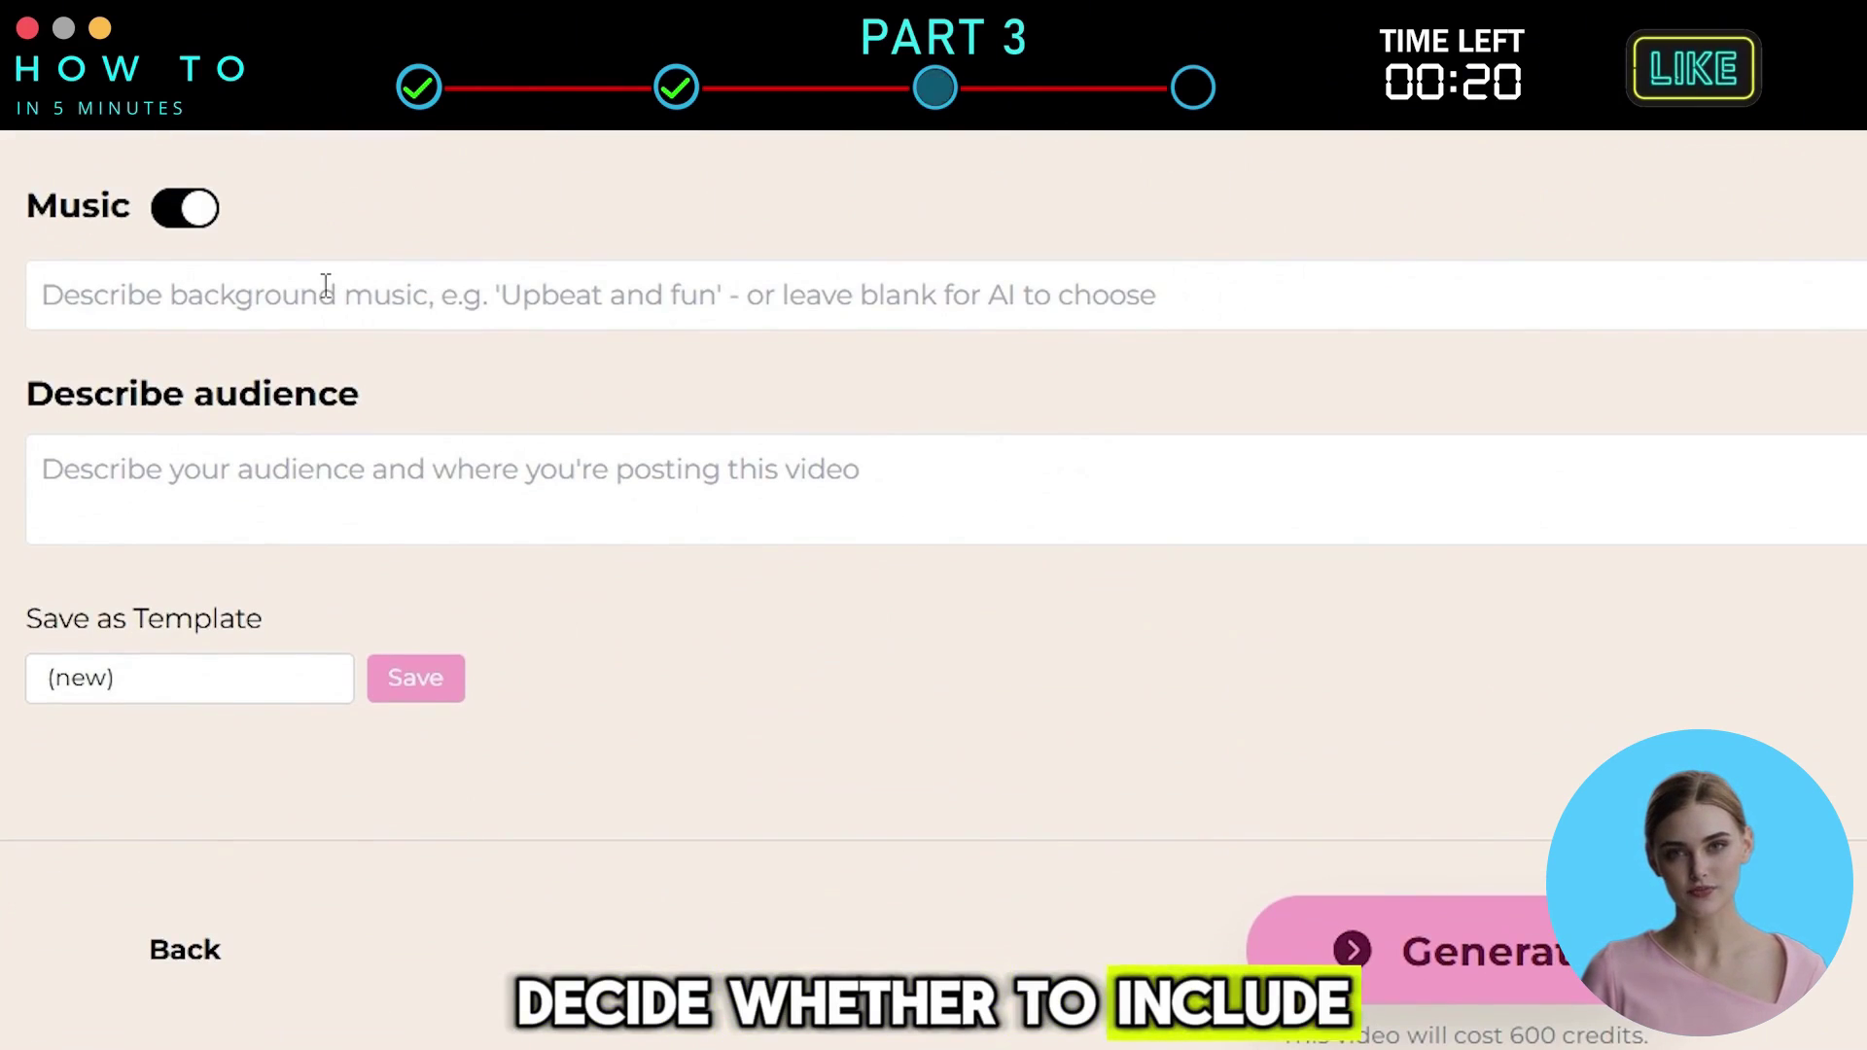
click(278, 358)
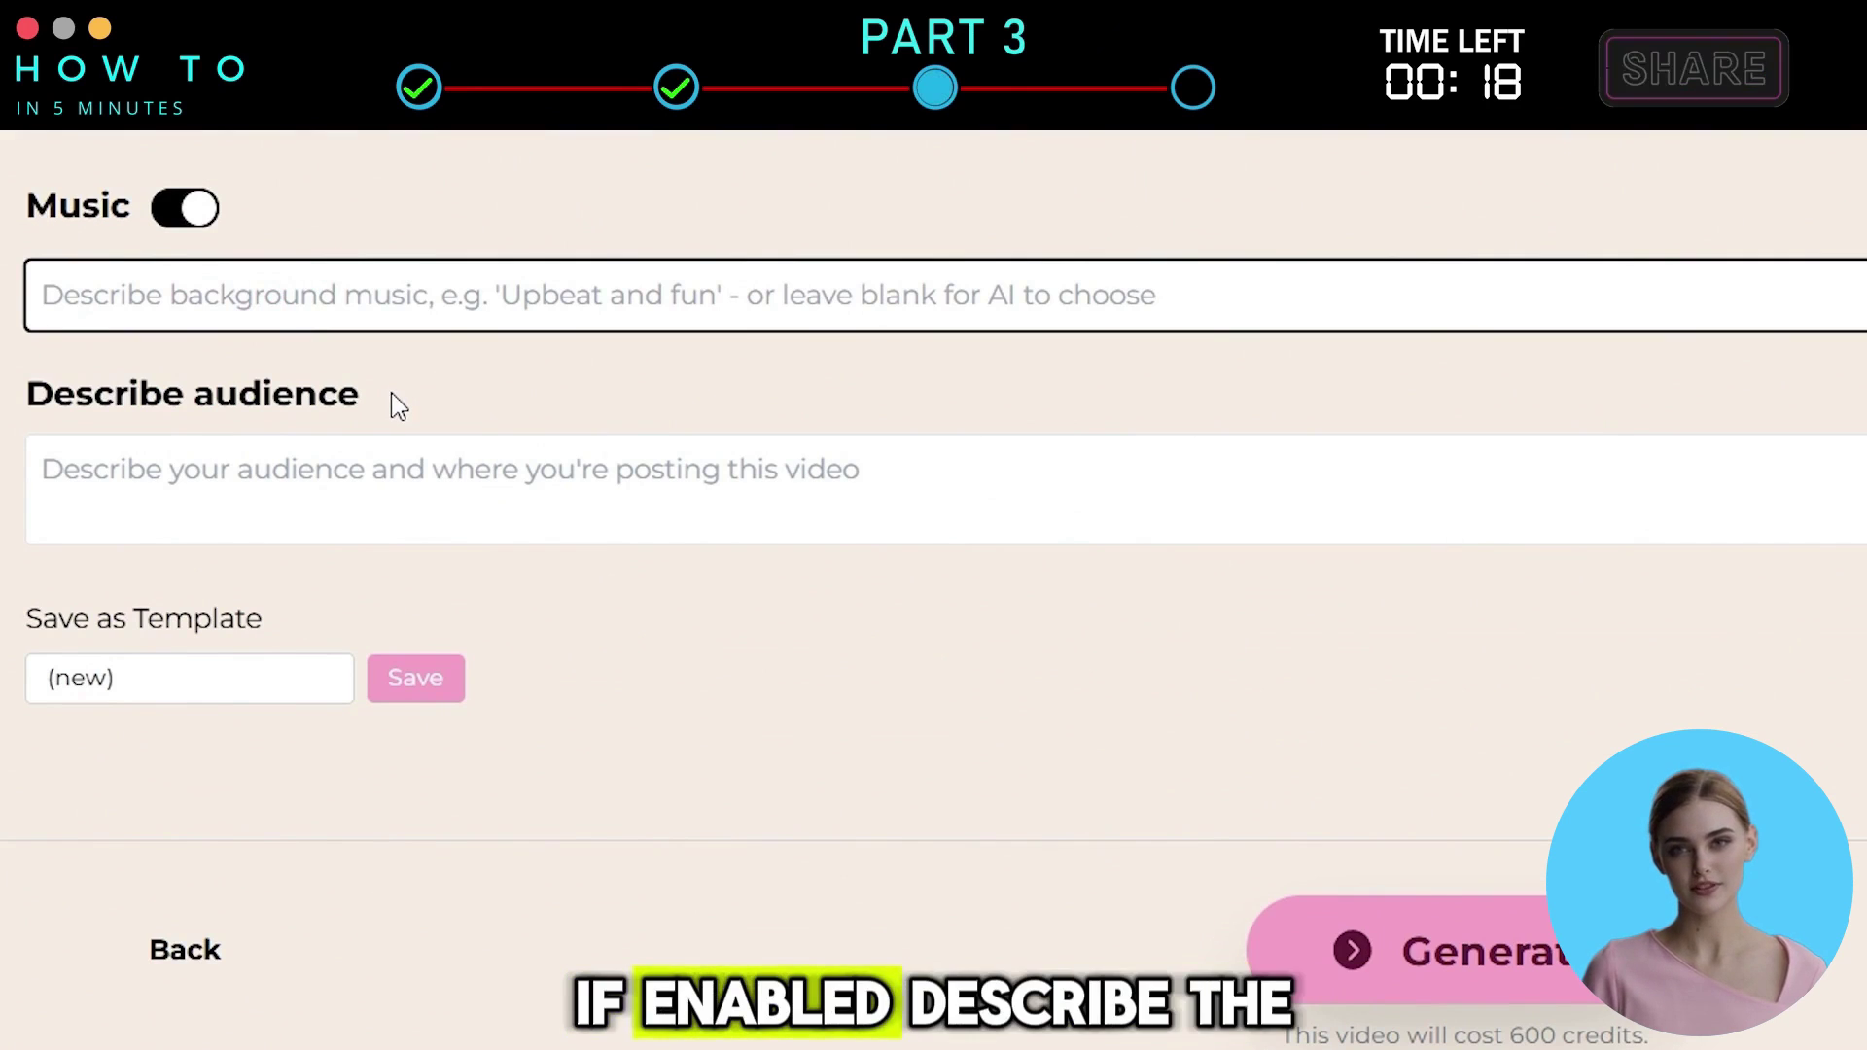
text(Dramatic orchestral with soft piano, emotional strings, and a slow tempo, creating a reflective and heroic )
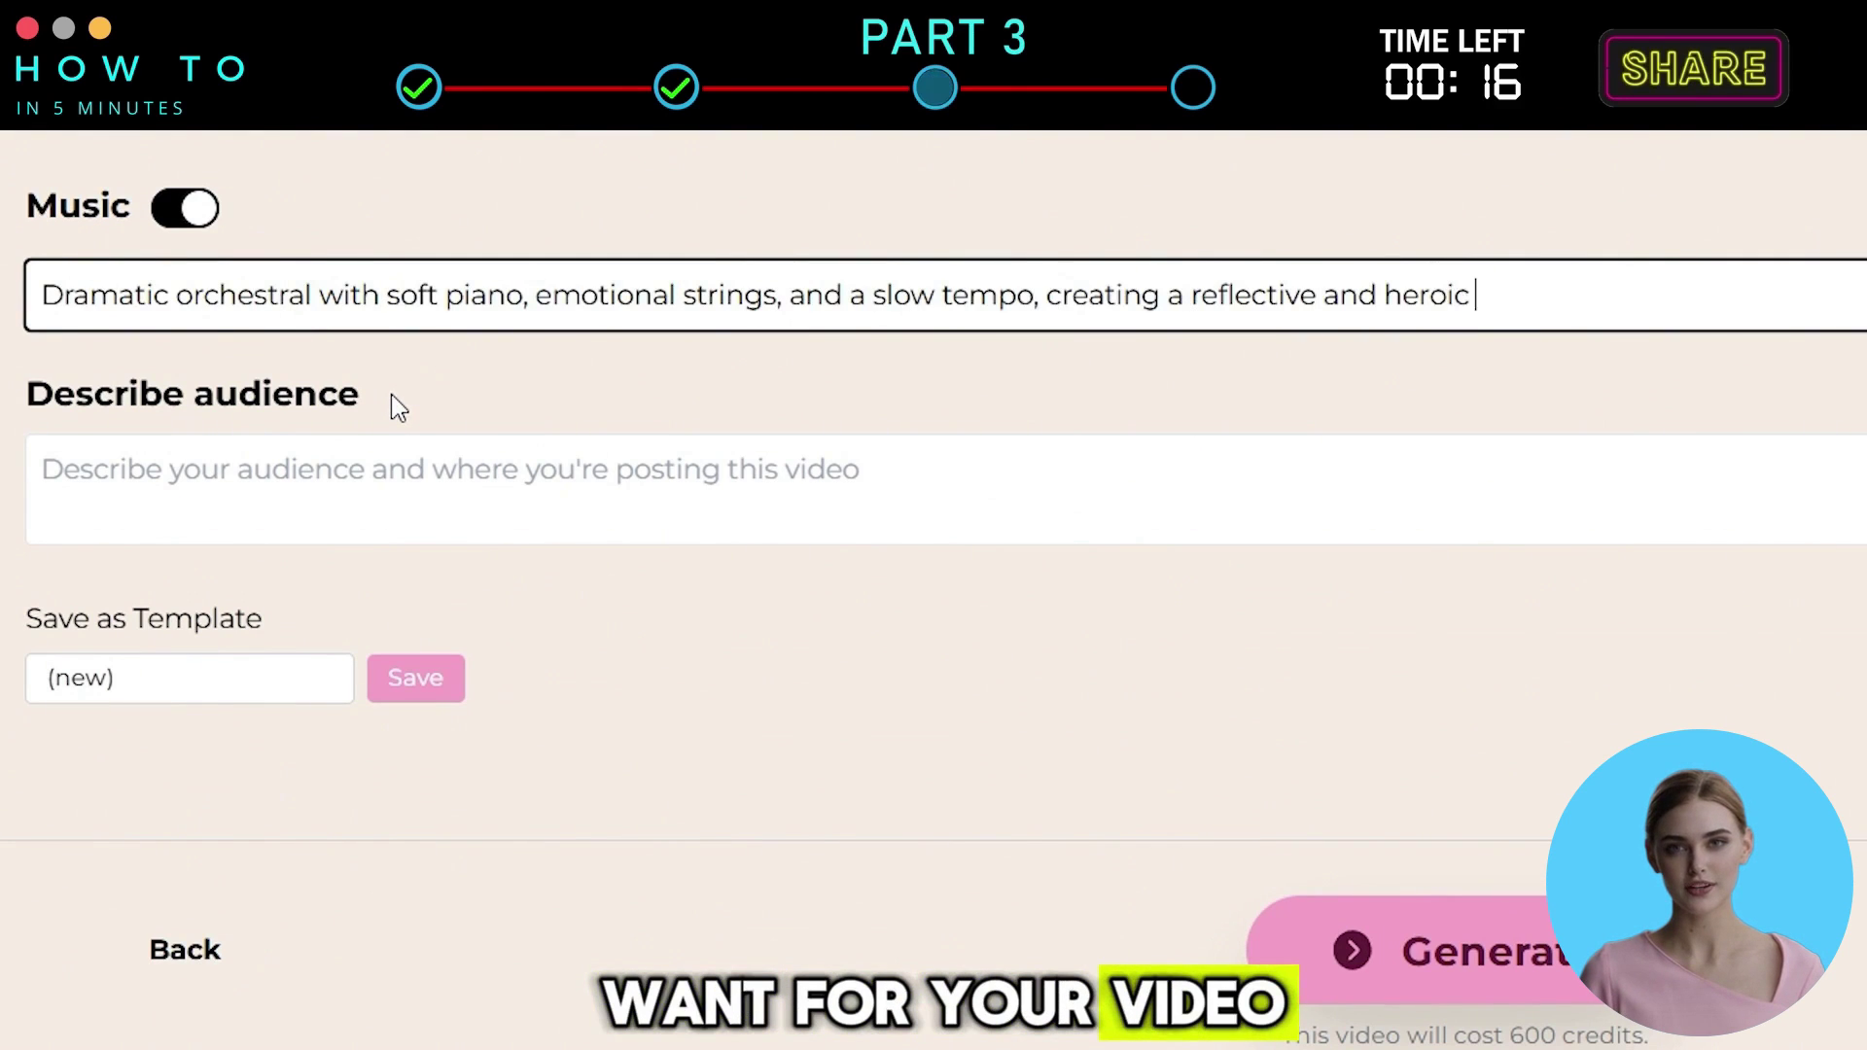
text(atmosphere for a historical narrative)
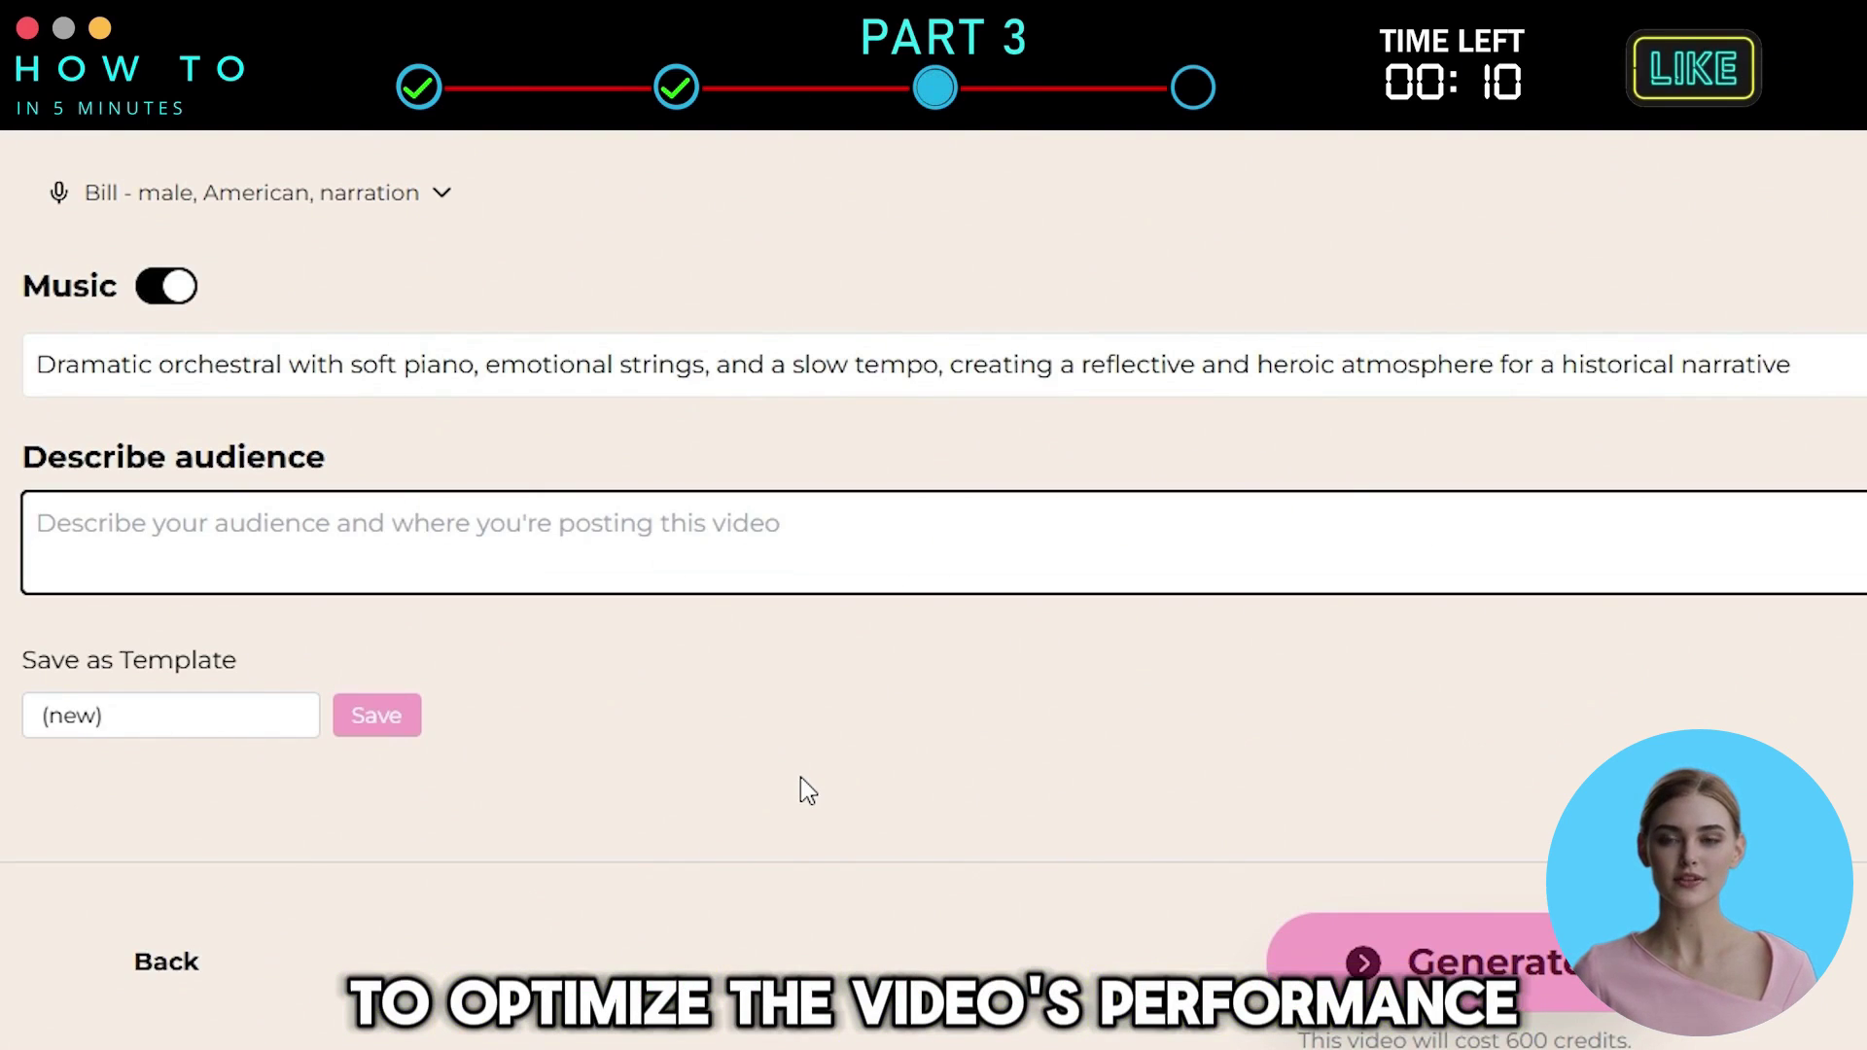
Enter 'Students' as the target audience
text(Students)
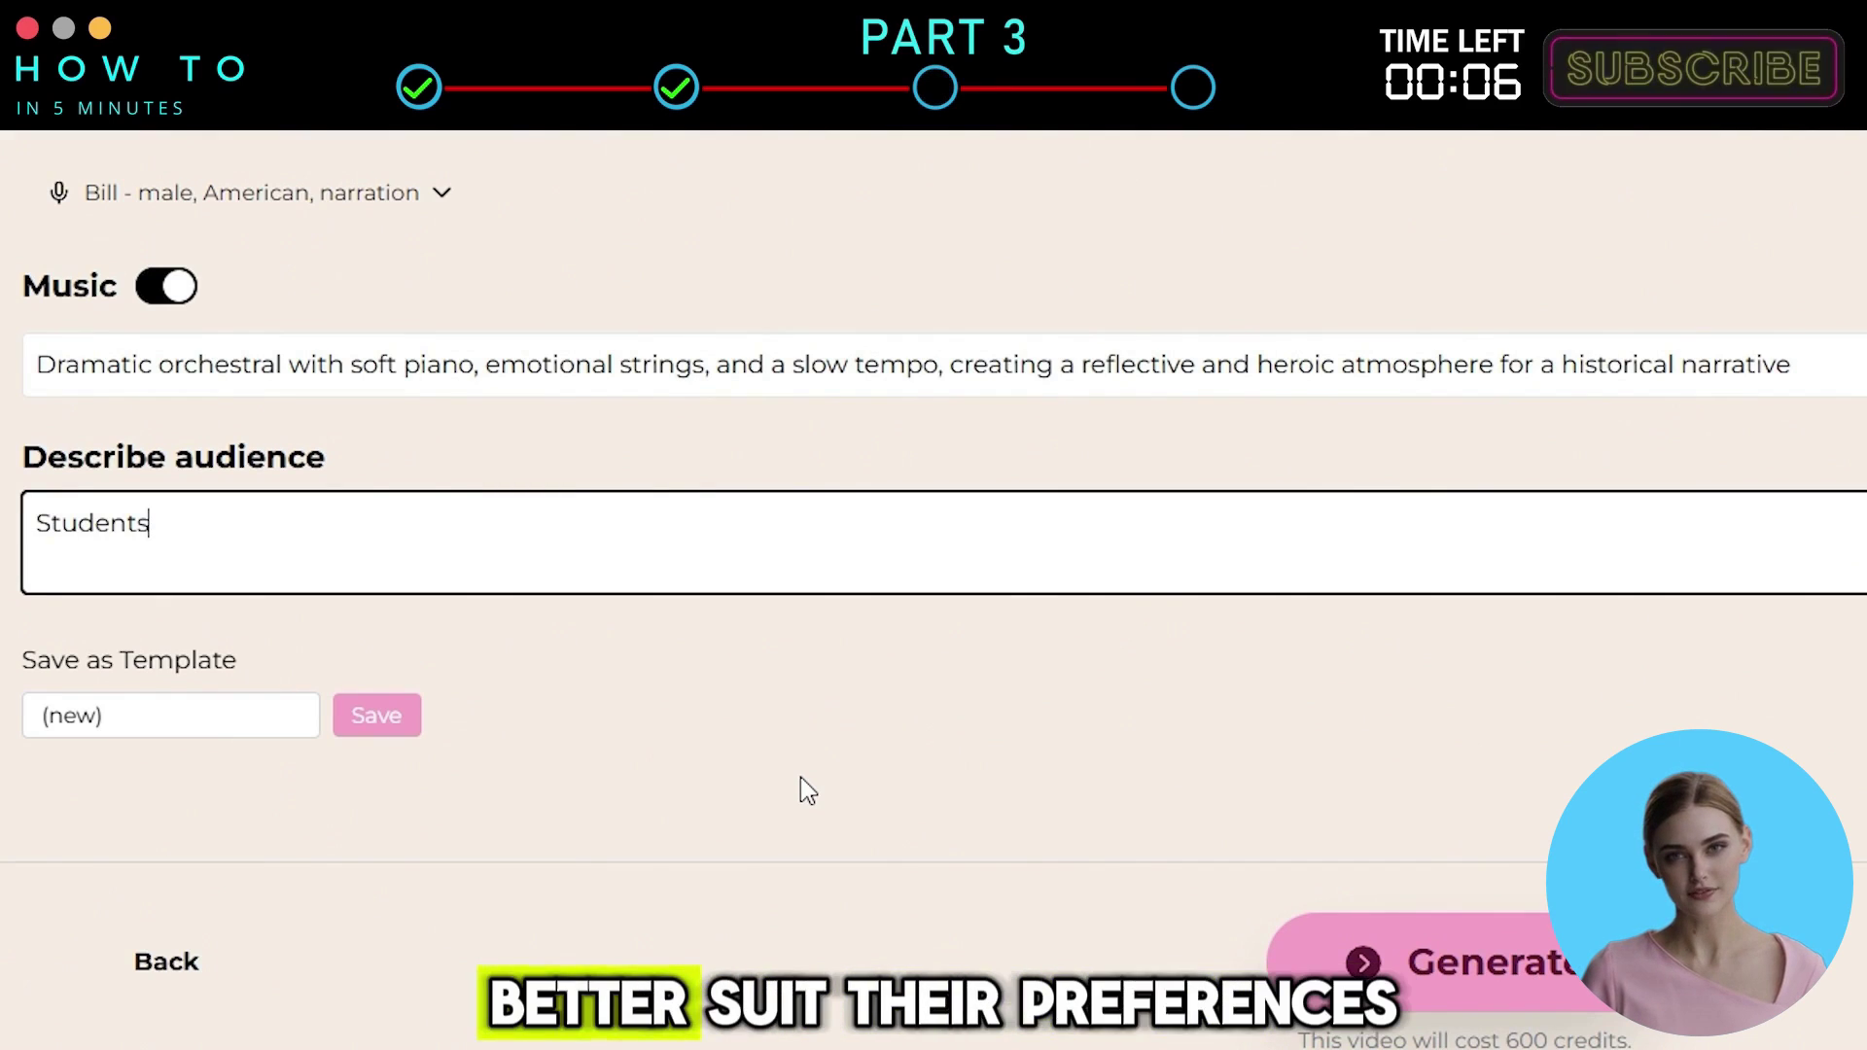
key(Return)
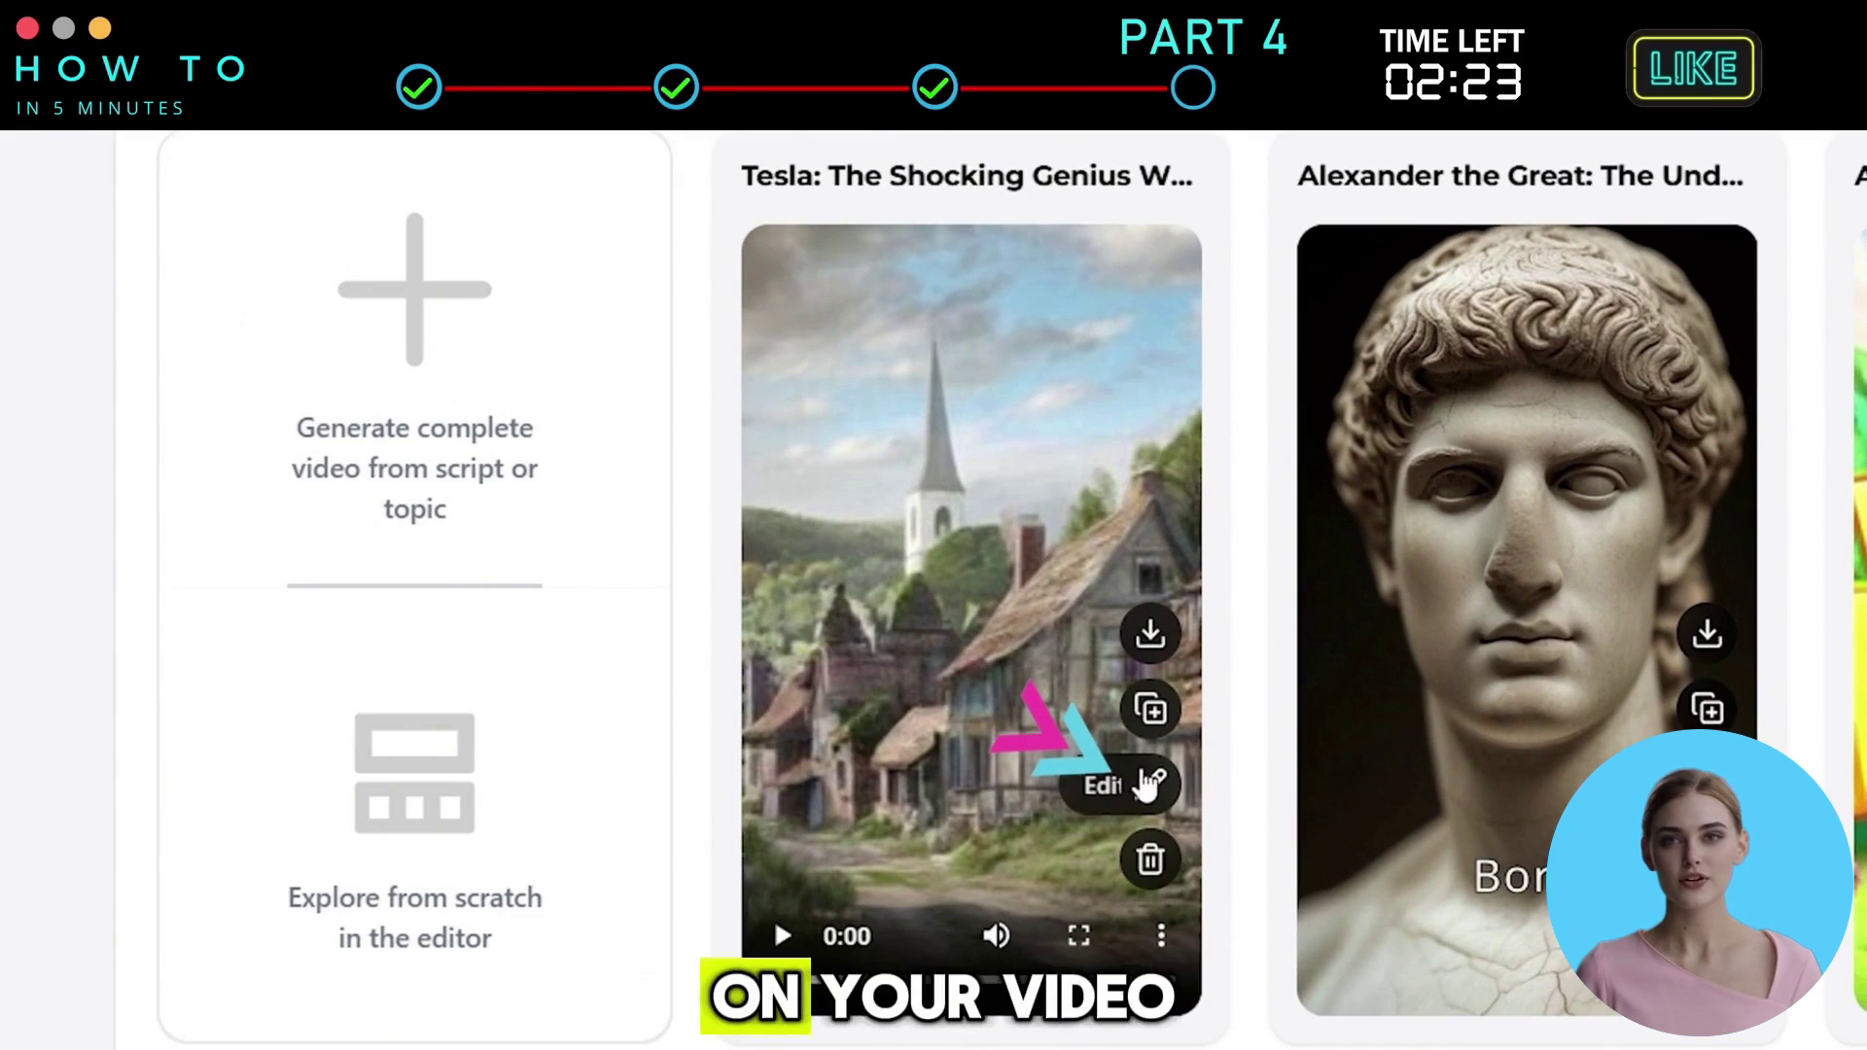
Open the Tesla project for editing, keep the Video media type, and list the AI video models
click(733, 620)
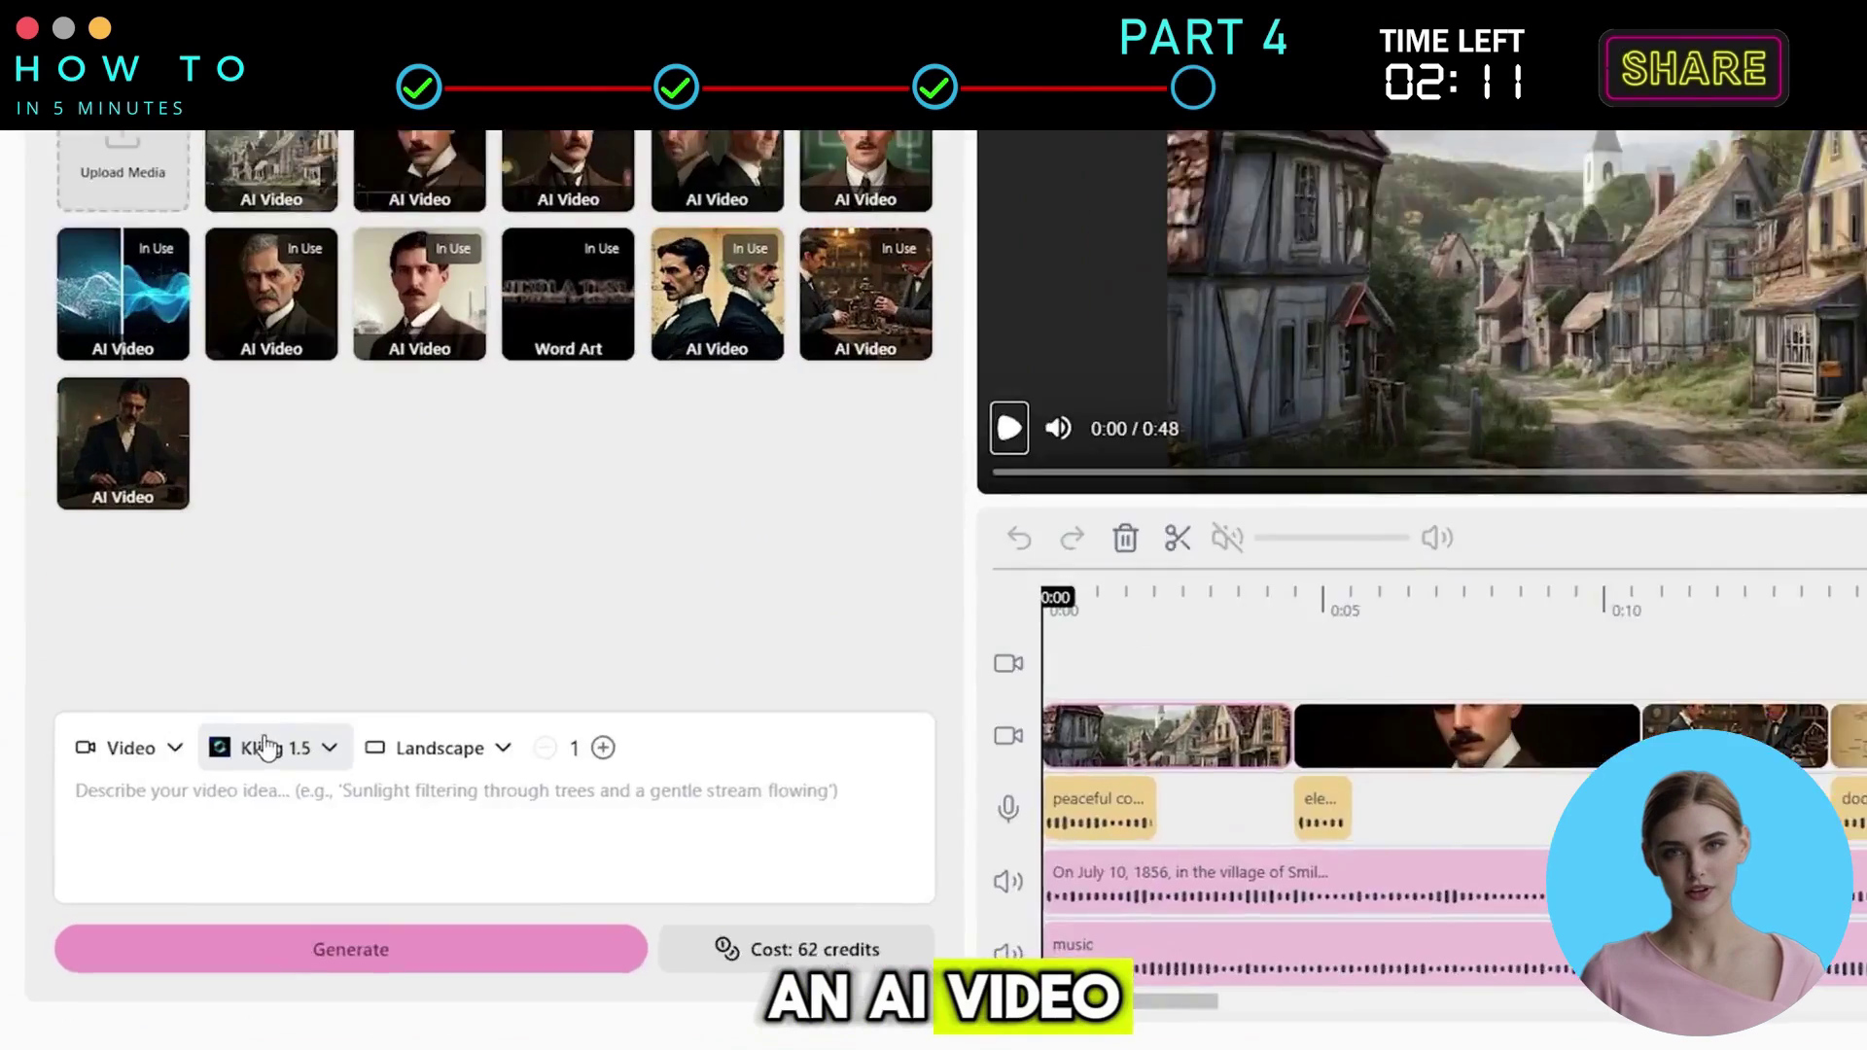
click(107, 806)
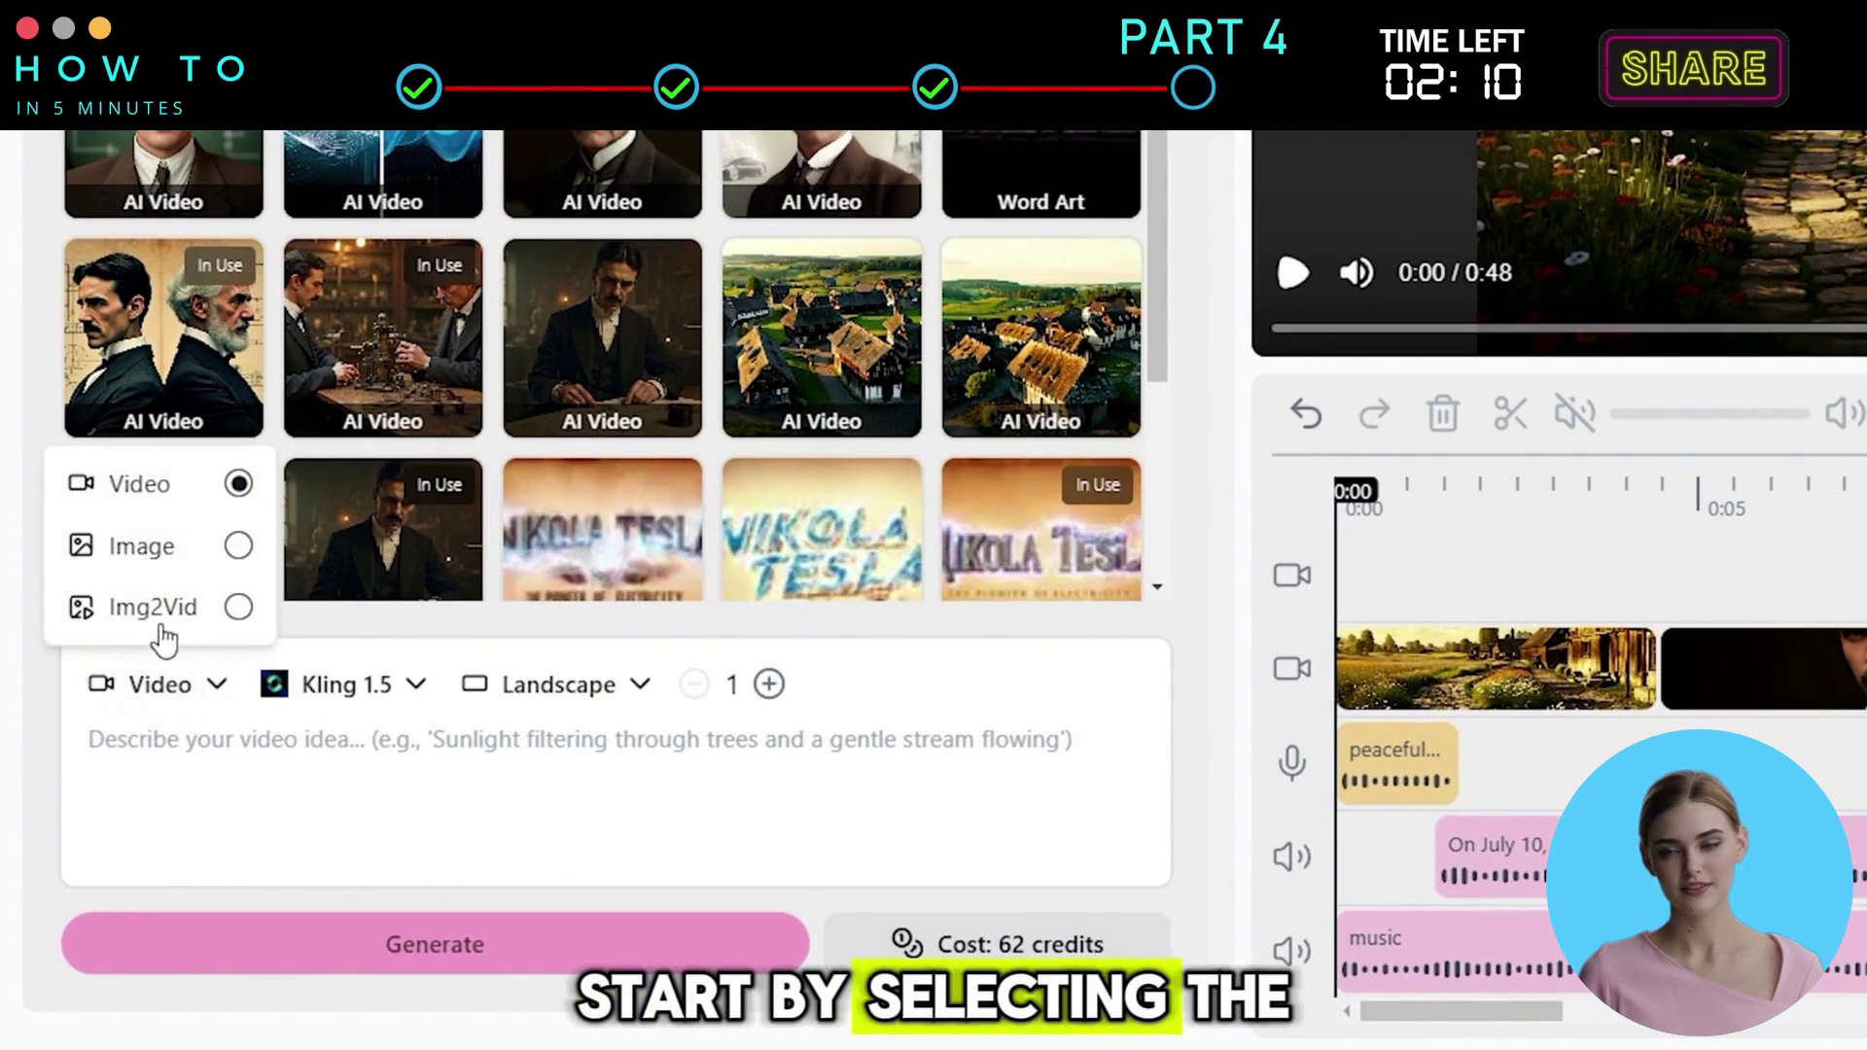
click(160, 511)
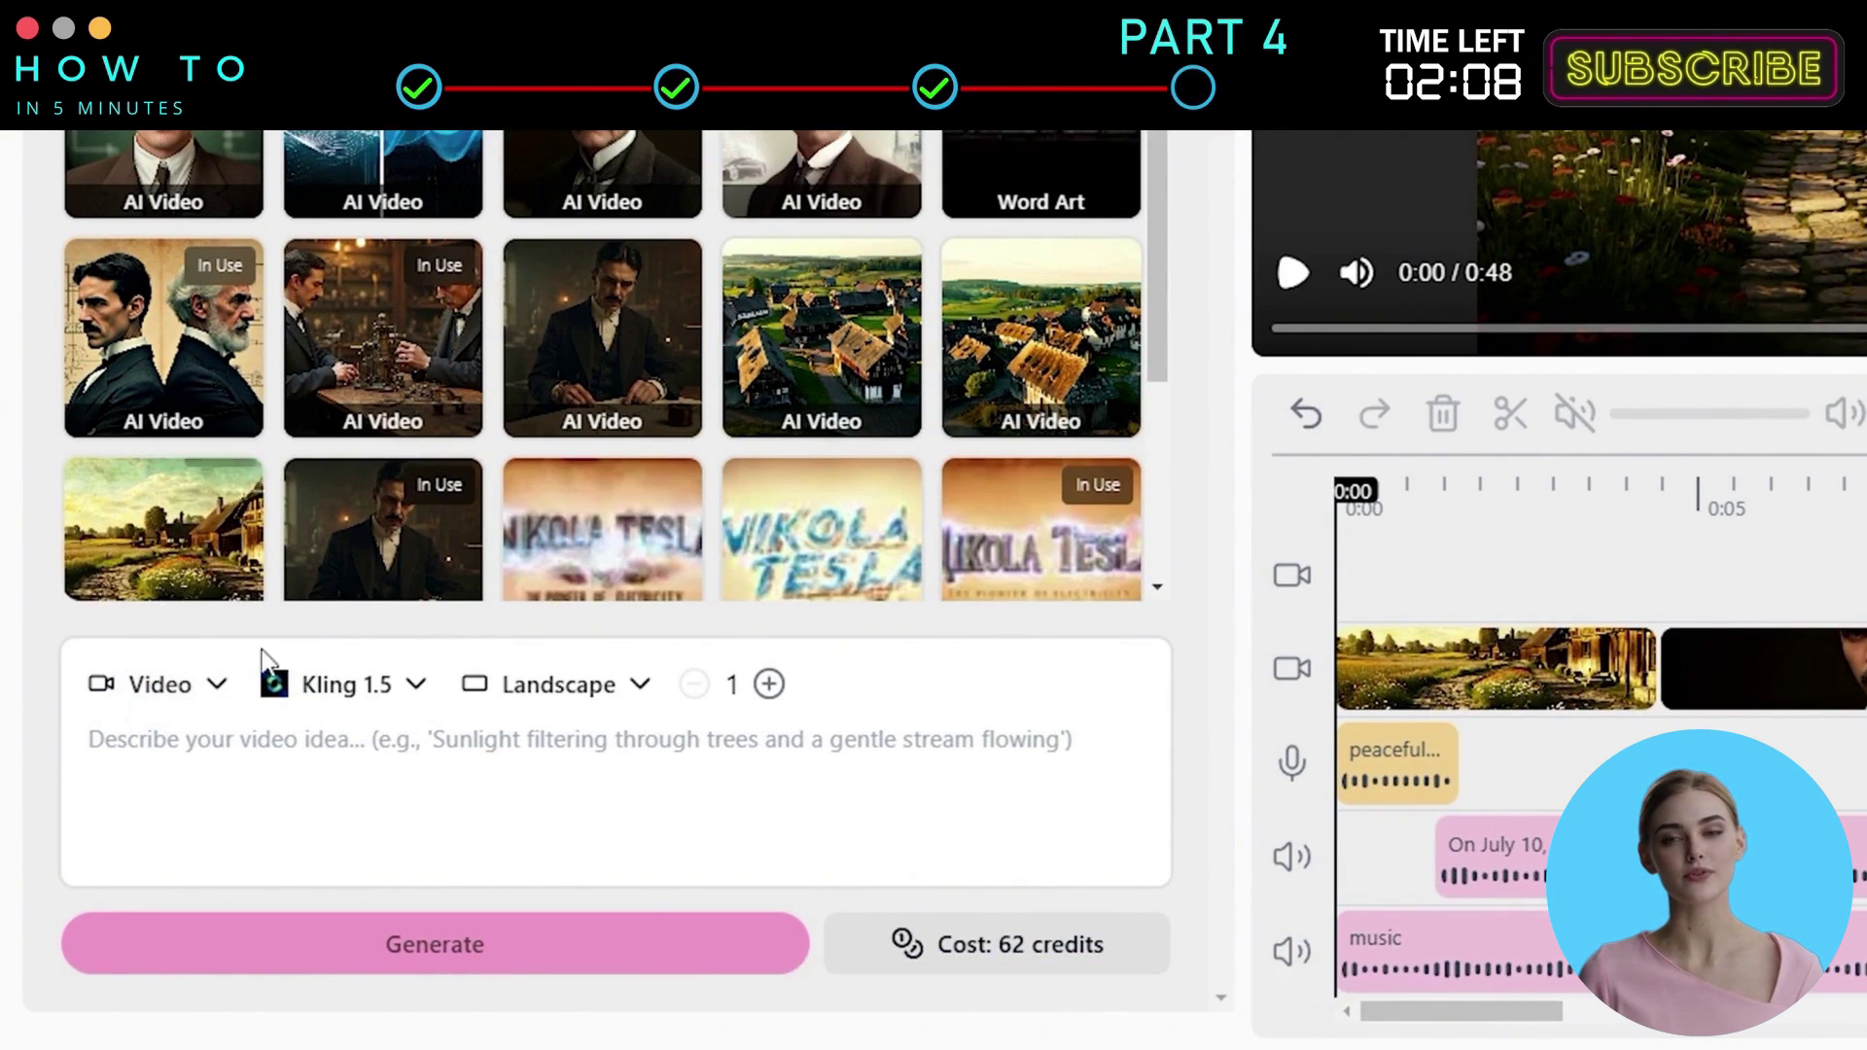
click(314, 690)
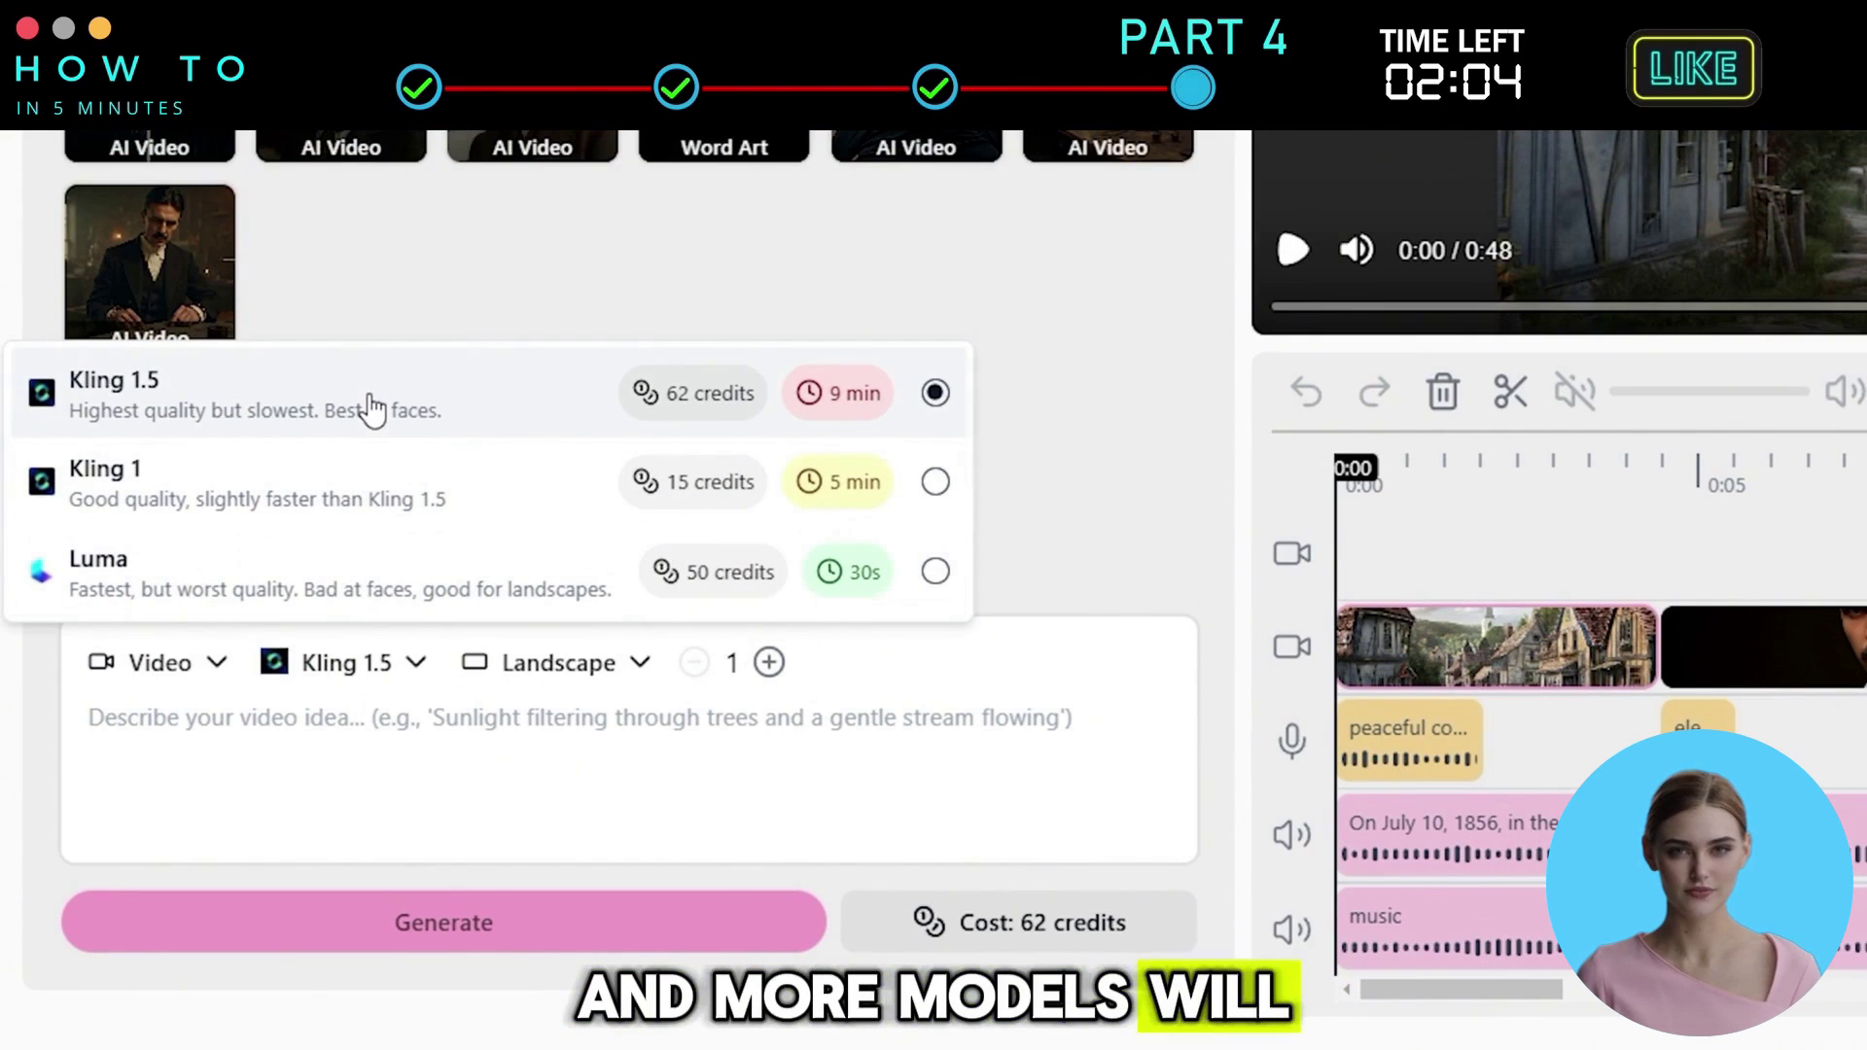
Generate a landscape Kling 1.5 clip from the prompt 'A serene village scene set in the 1...'
click(370, 395)
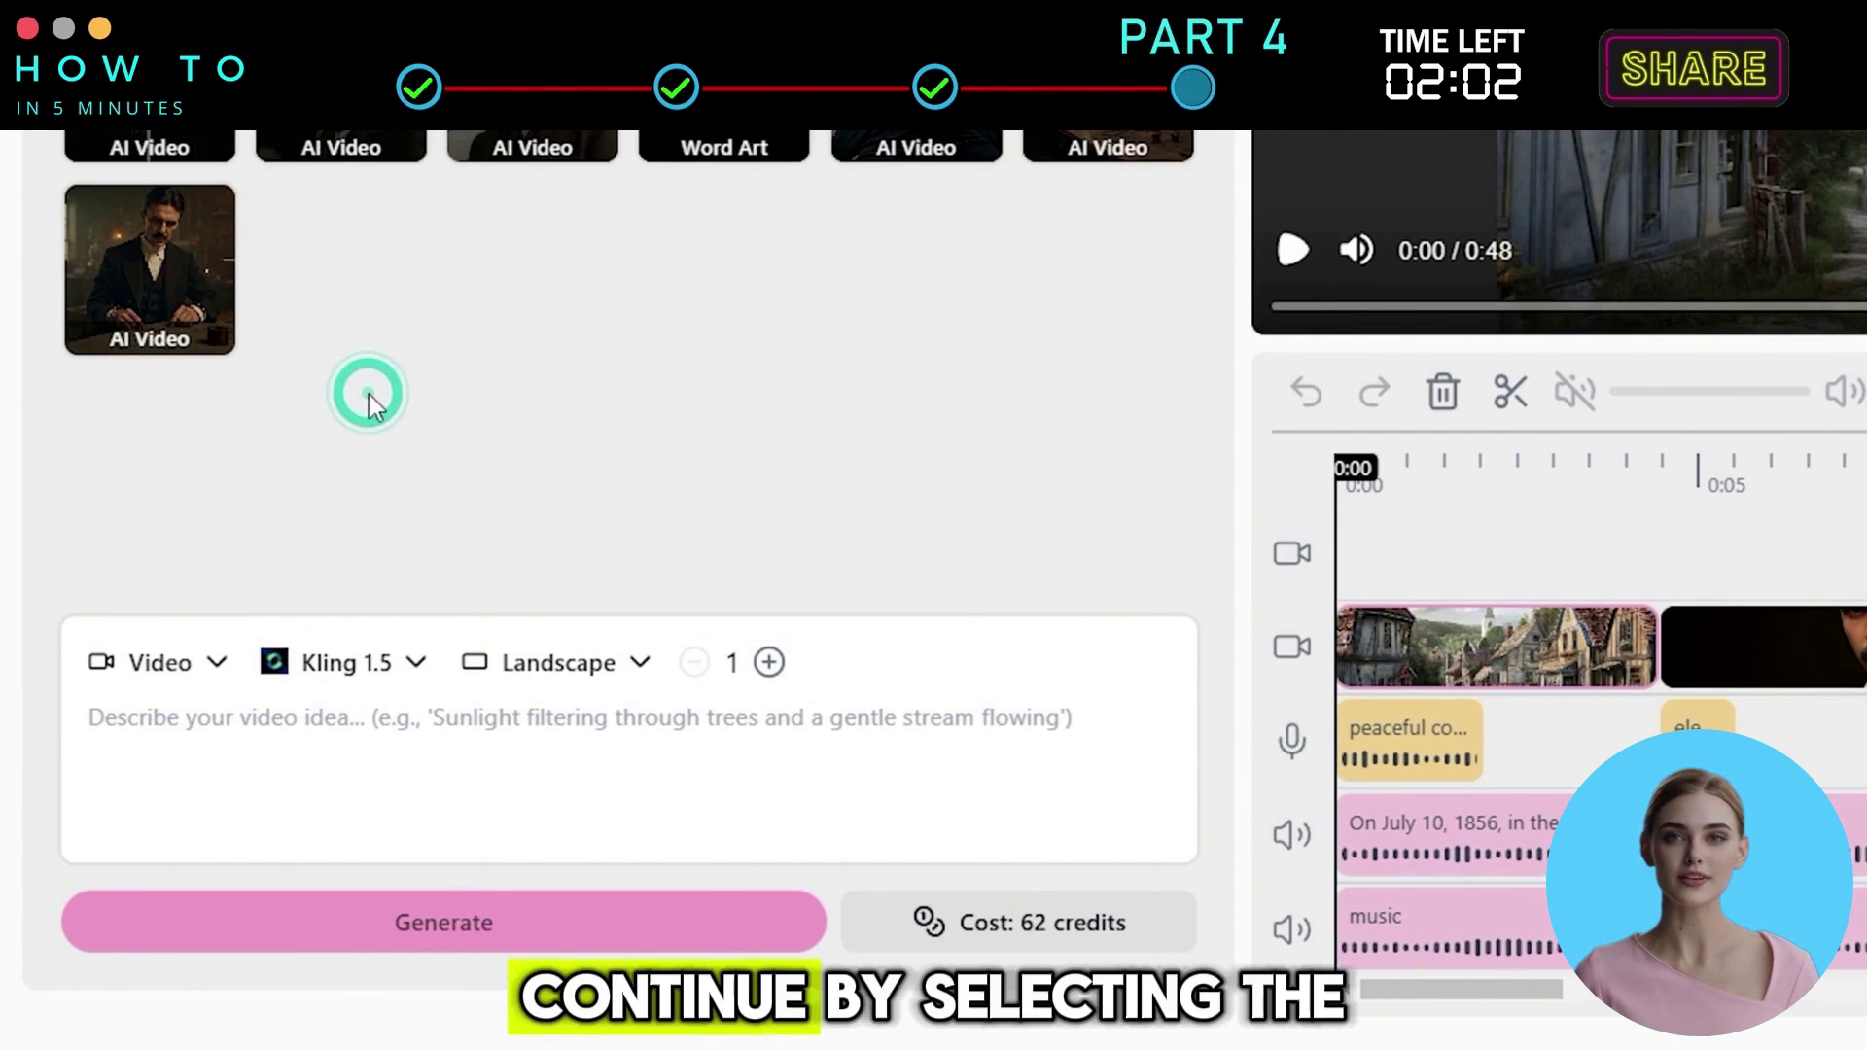
click(593, 680)
text(A serene village scene )
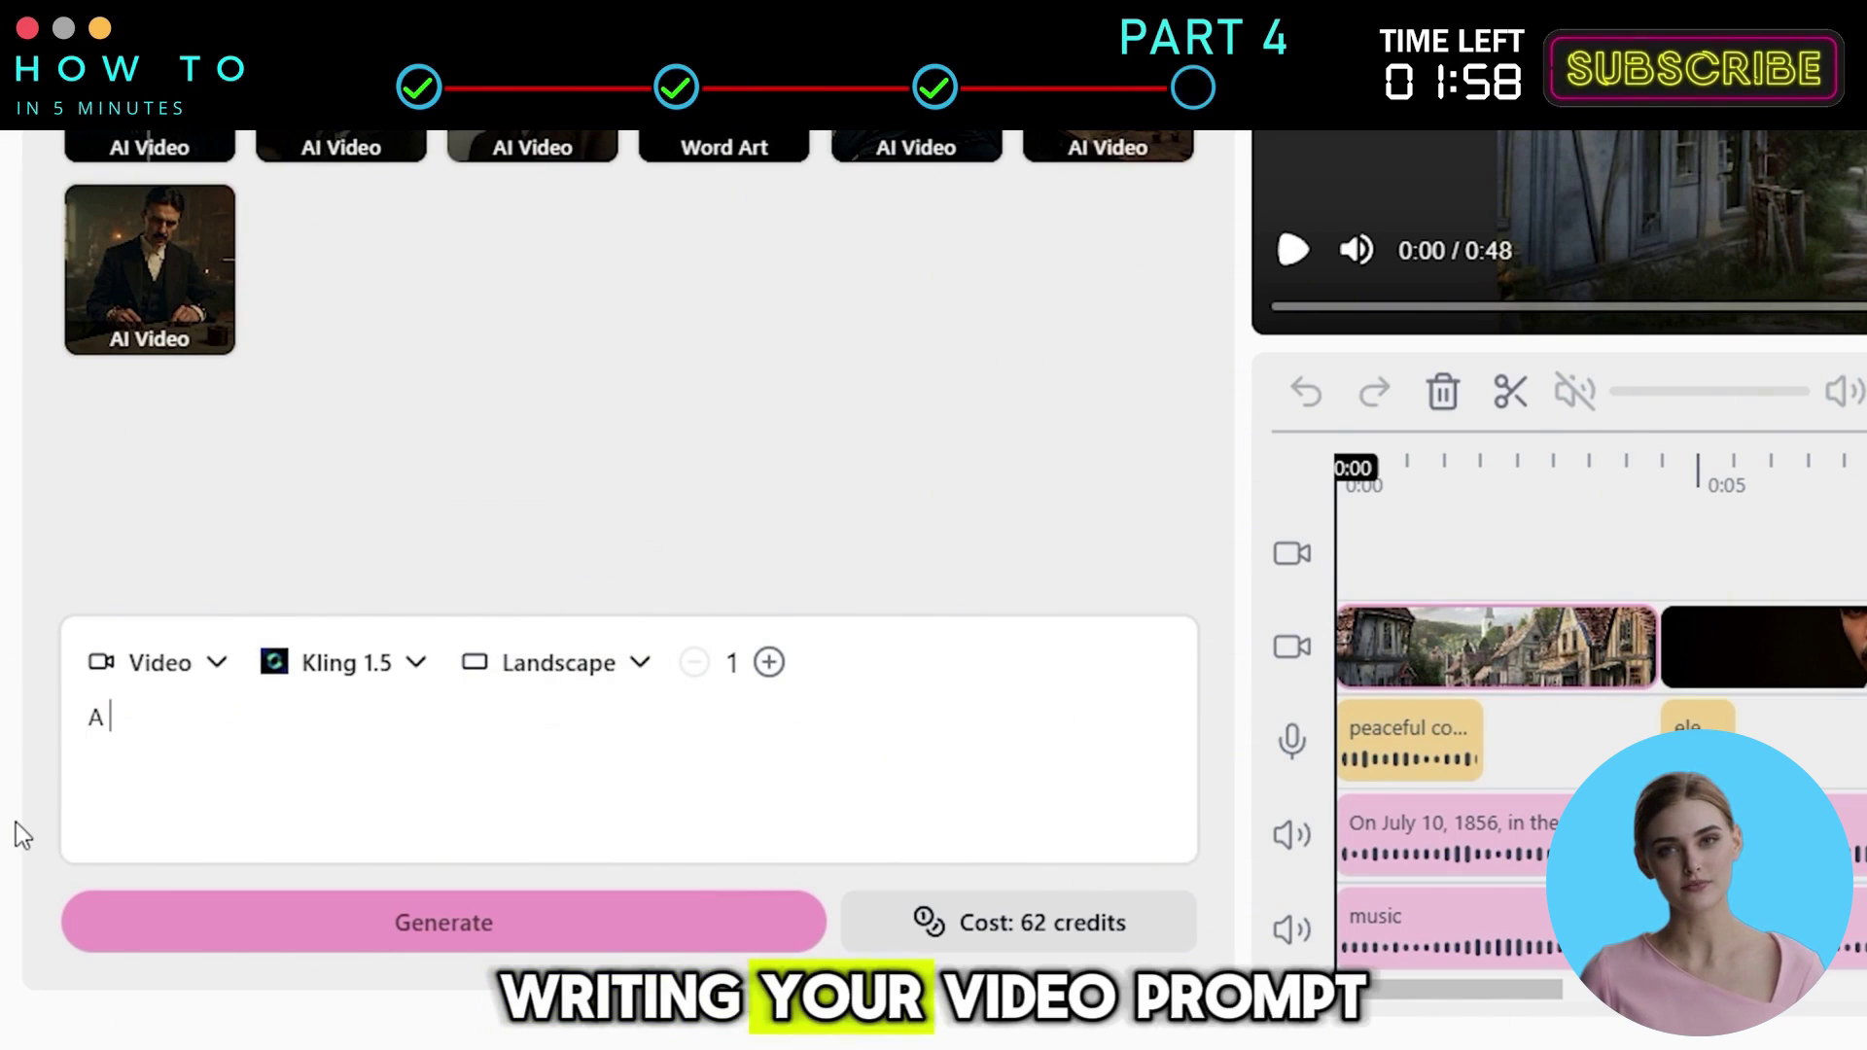
text(set in the 19th century, evoking a sense of antiquity and tranquity. the video)
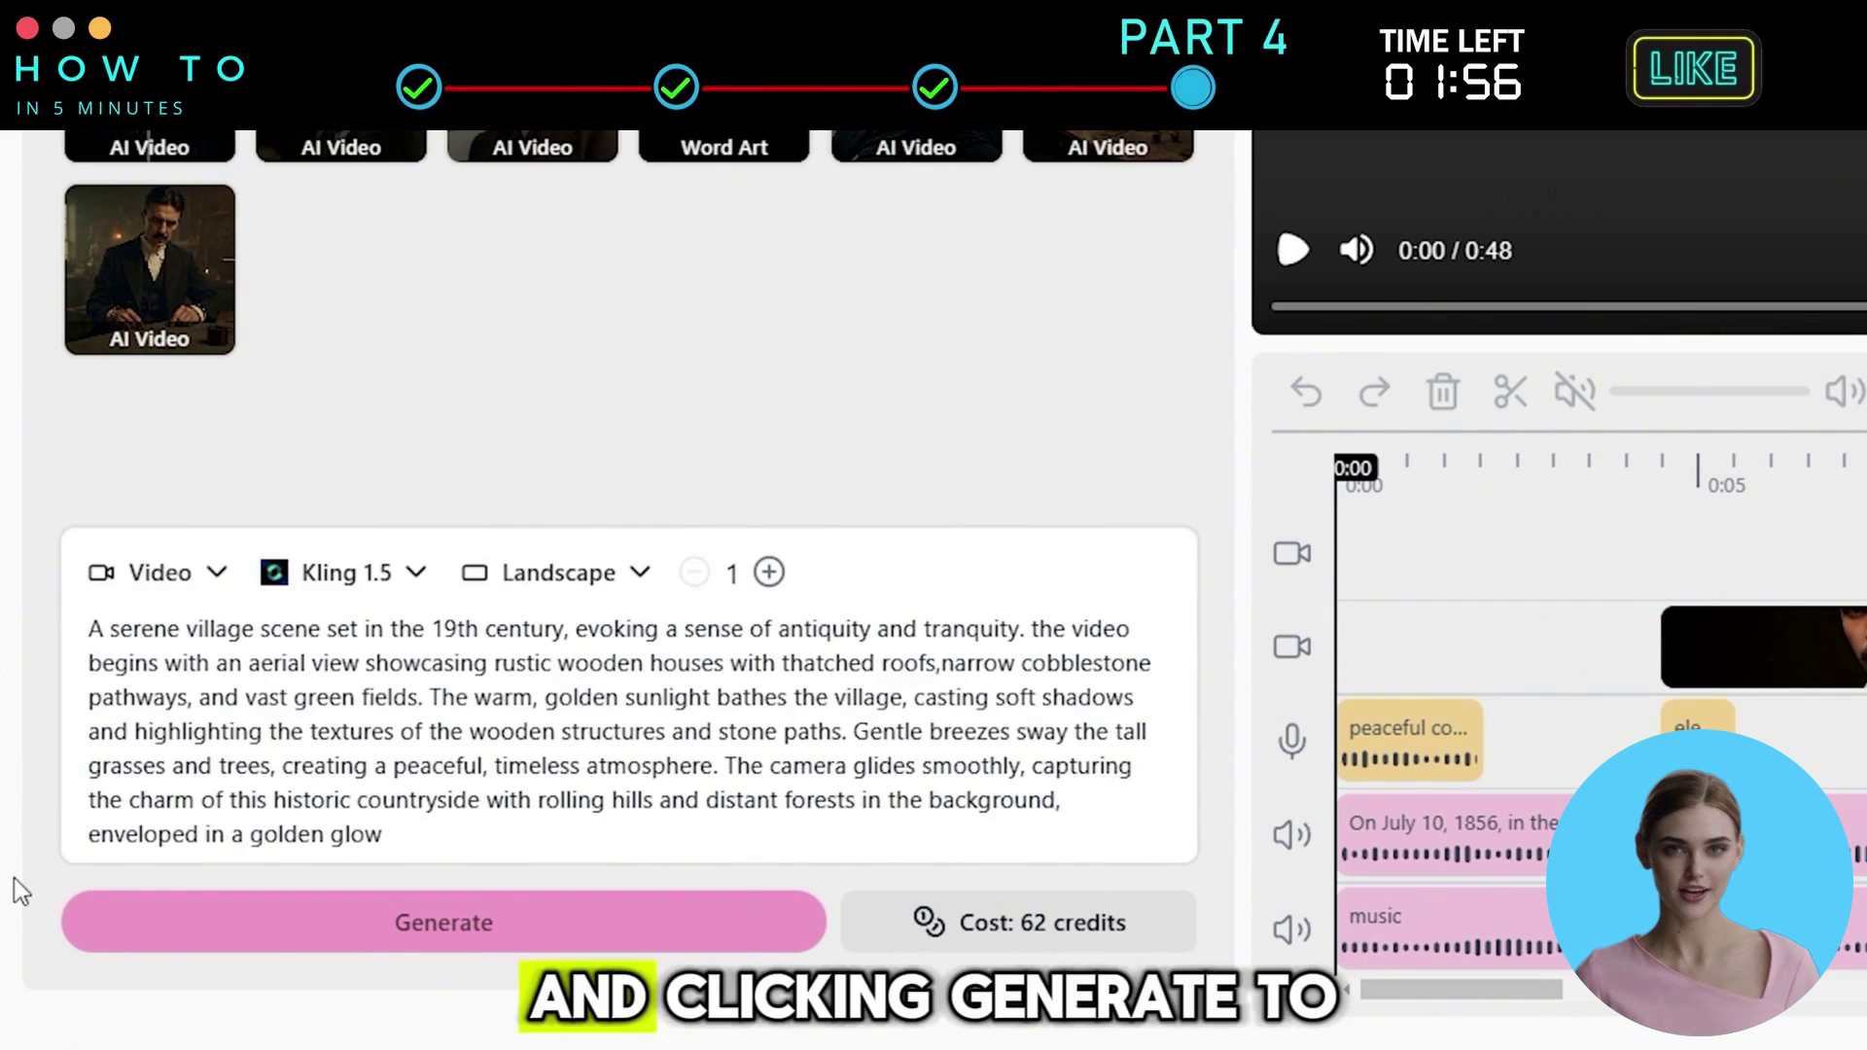
click(447, 936)
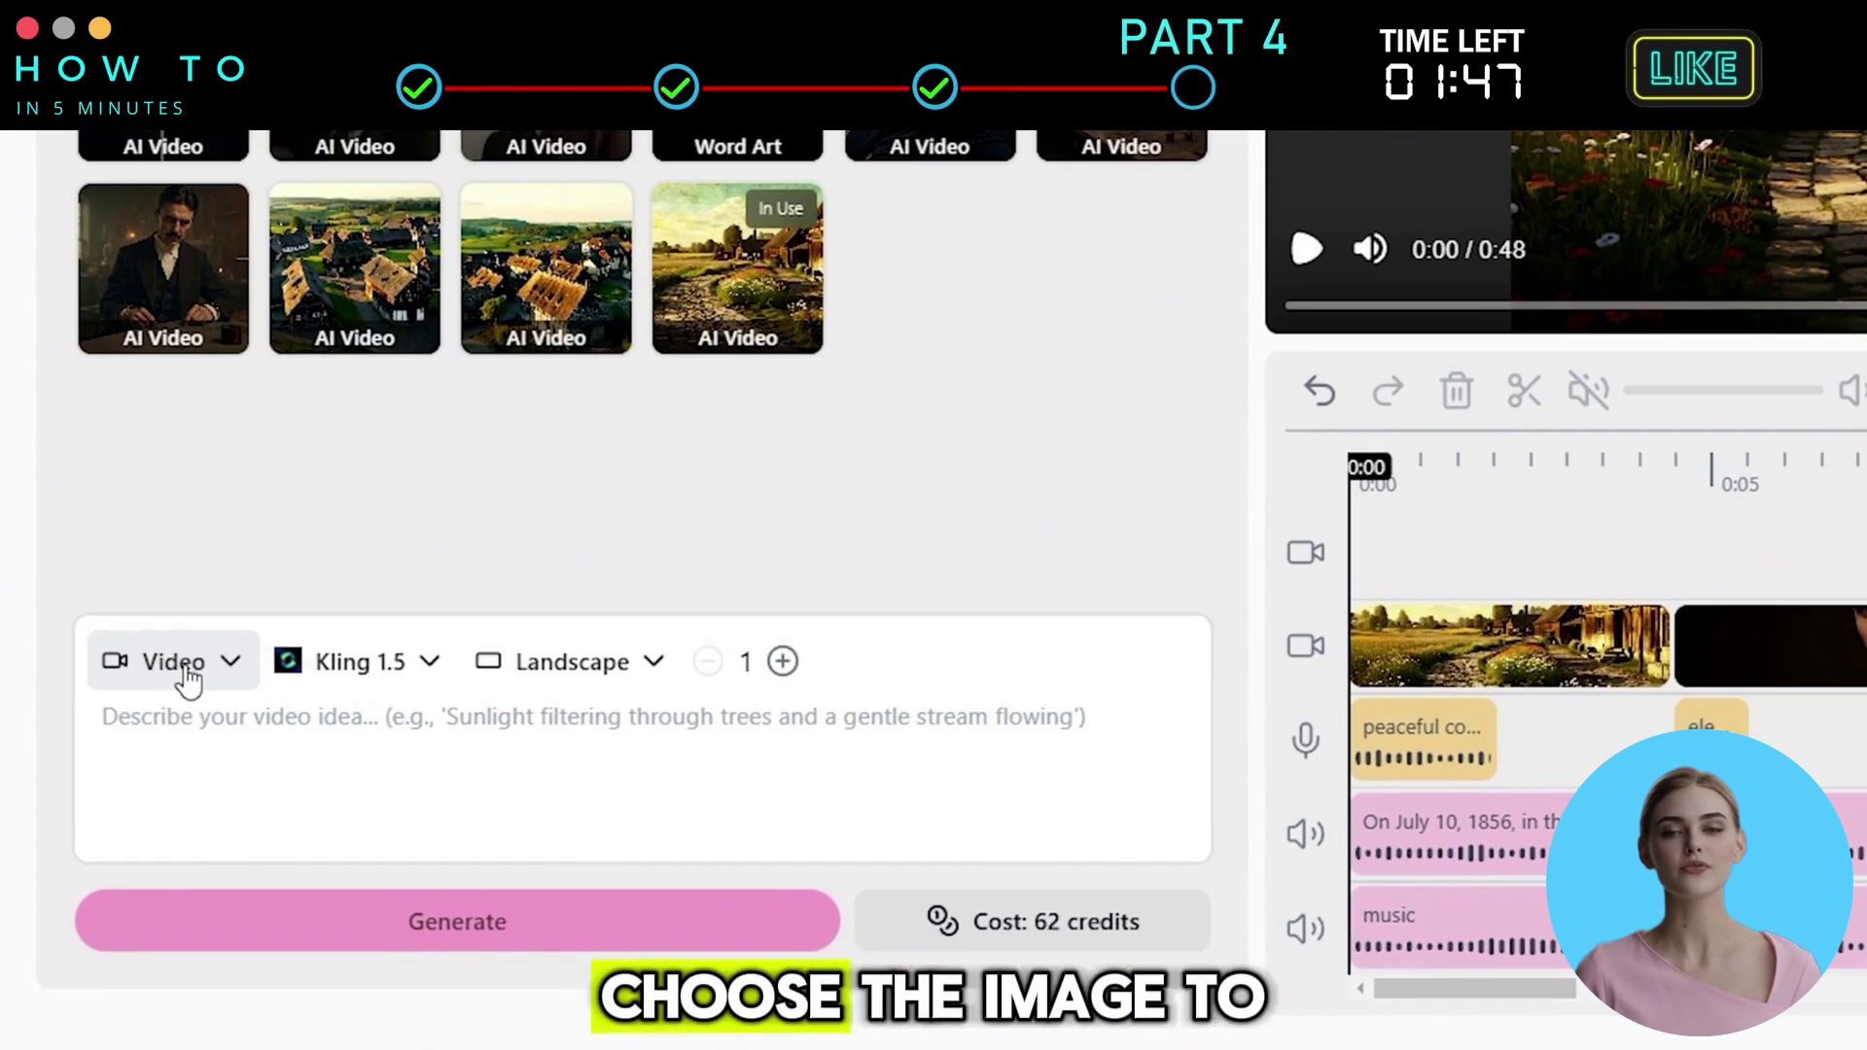
Generate a landscape Img2Vid clip from an uploaded frame, prompting a suited 19th-century man at a wooden table
click(119, 813)
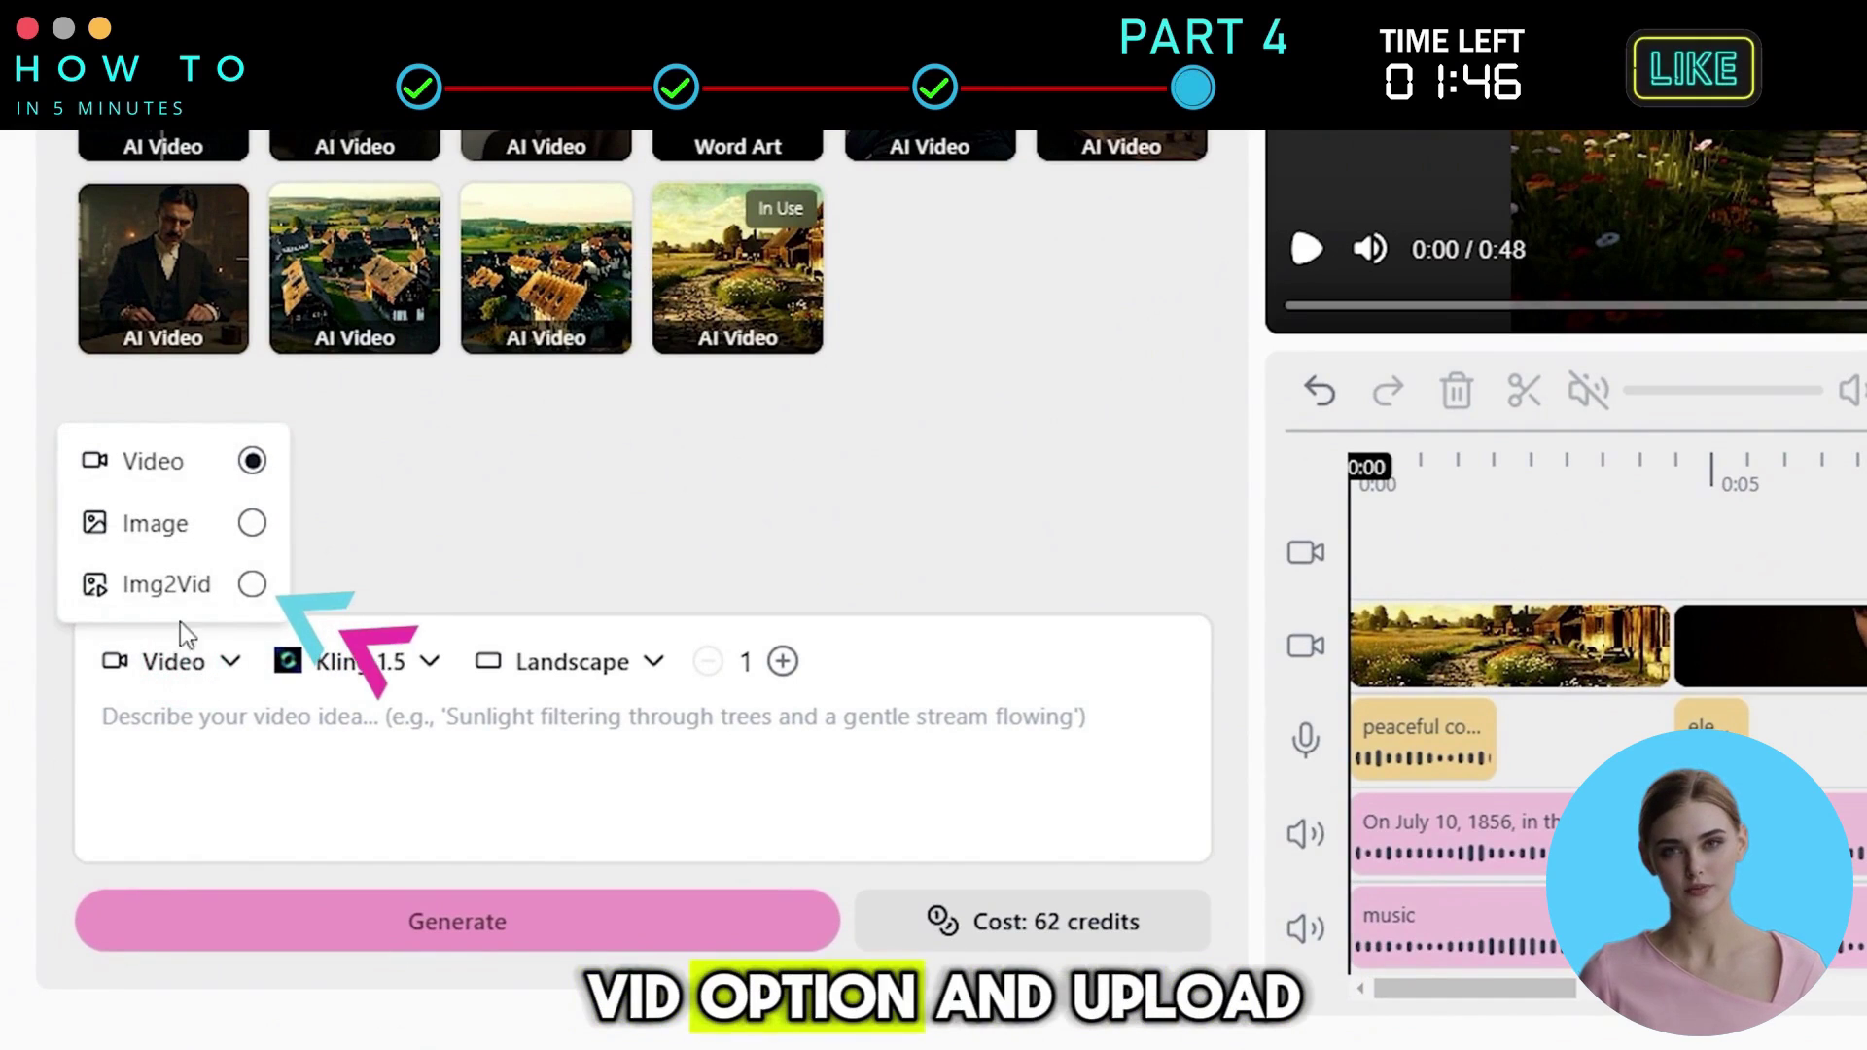
click(185, 589)
click(487, 575)
click(1229, 363)
click(614, 661)
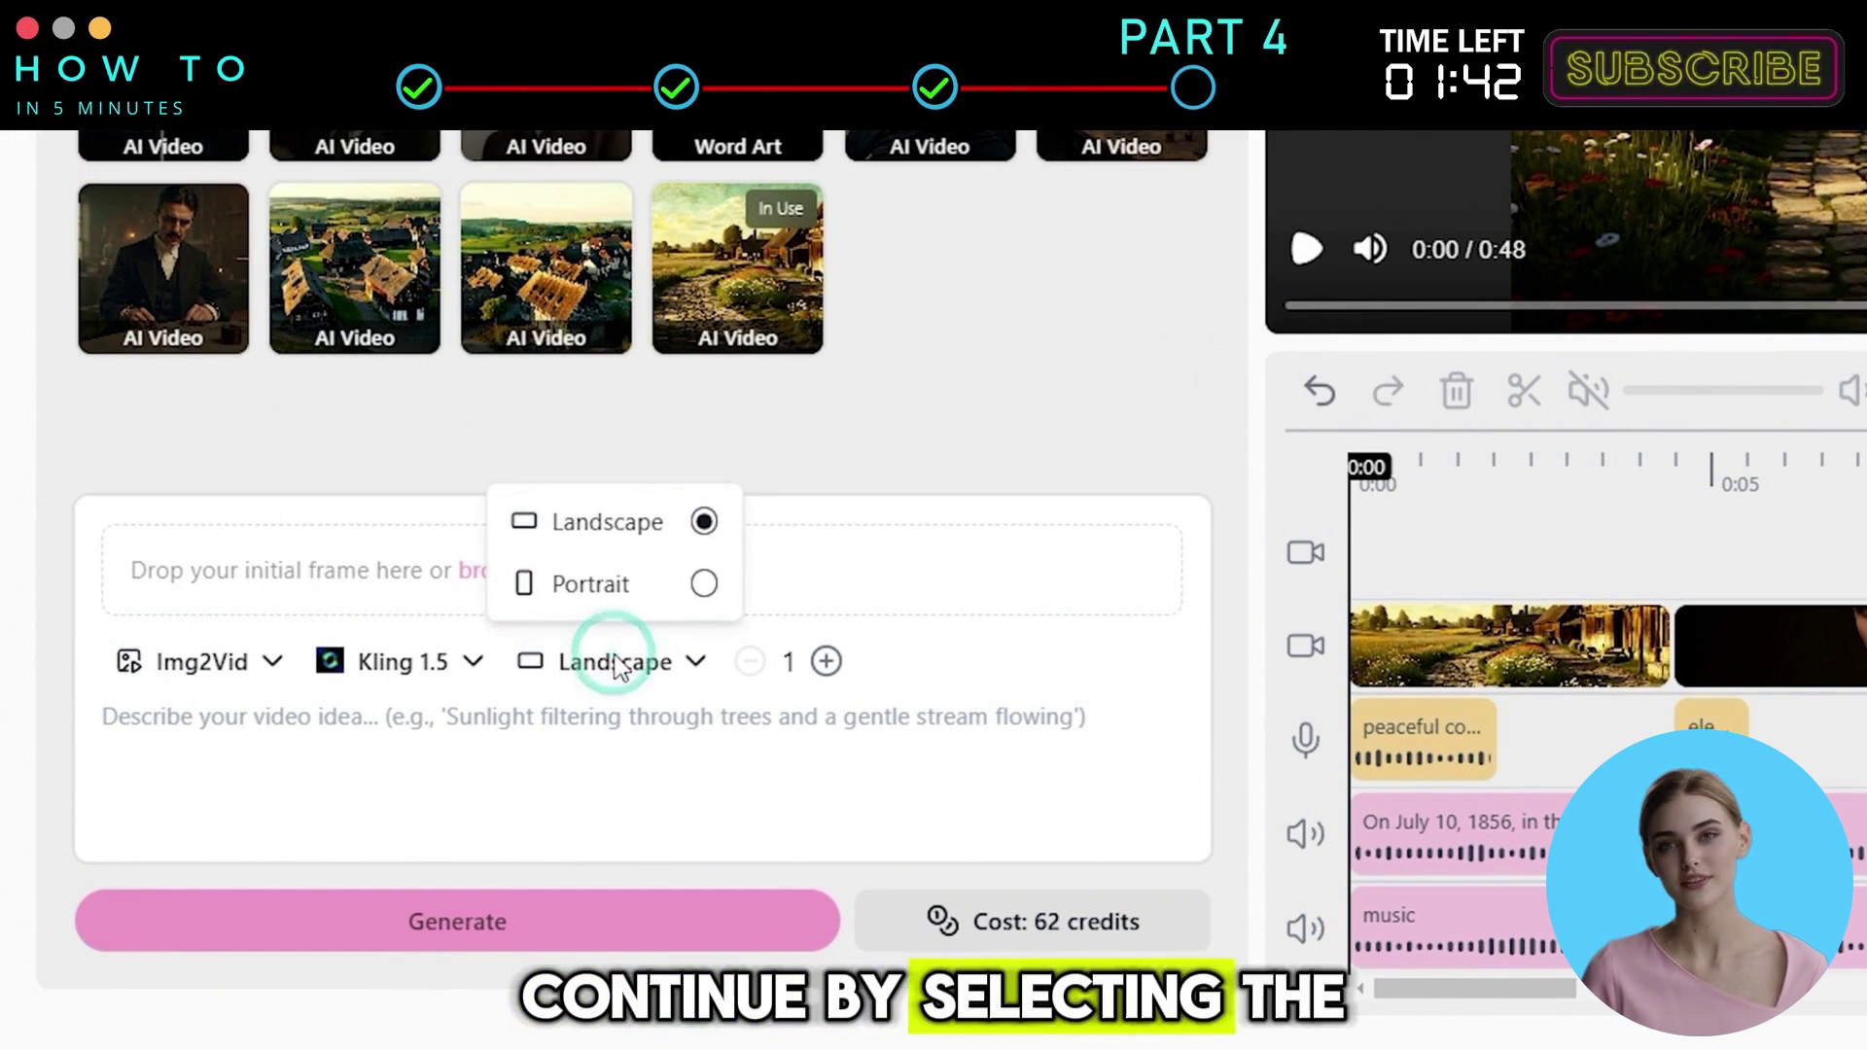
click(612, 530)
text(A ma)
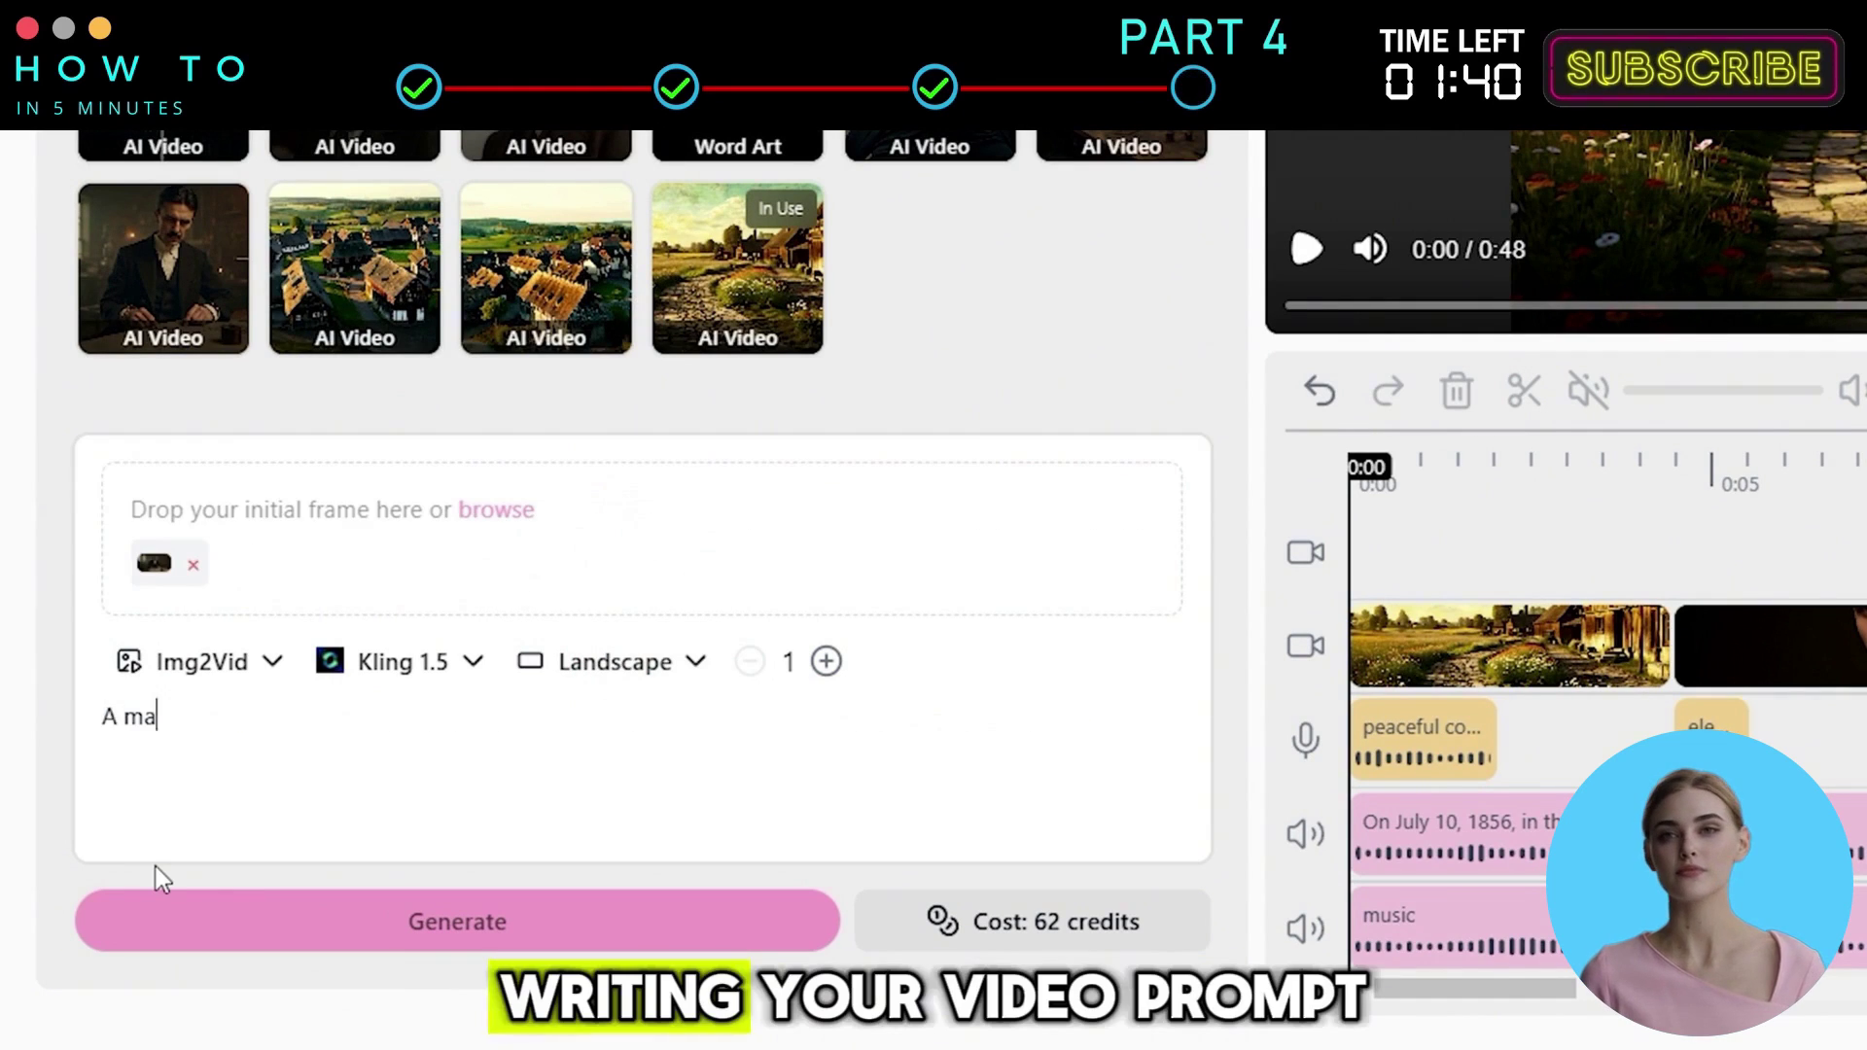
text(n in a formal 19th-century suit sits at an old wooden table in a dimly lit vintage laboratory. he appears serious and focused, studying a technical drawing spread out on the table. Warm light from a lamp illuminates the room, which is filled with shelves stocked with books and scientific instruments. The atmosphere is mysterious and tense, reflecting the hard work of a genius inventor from the past.)
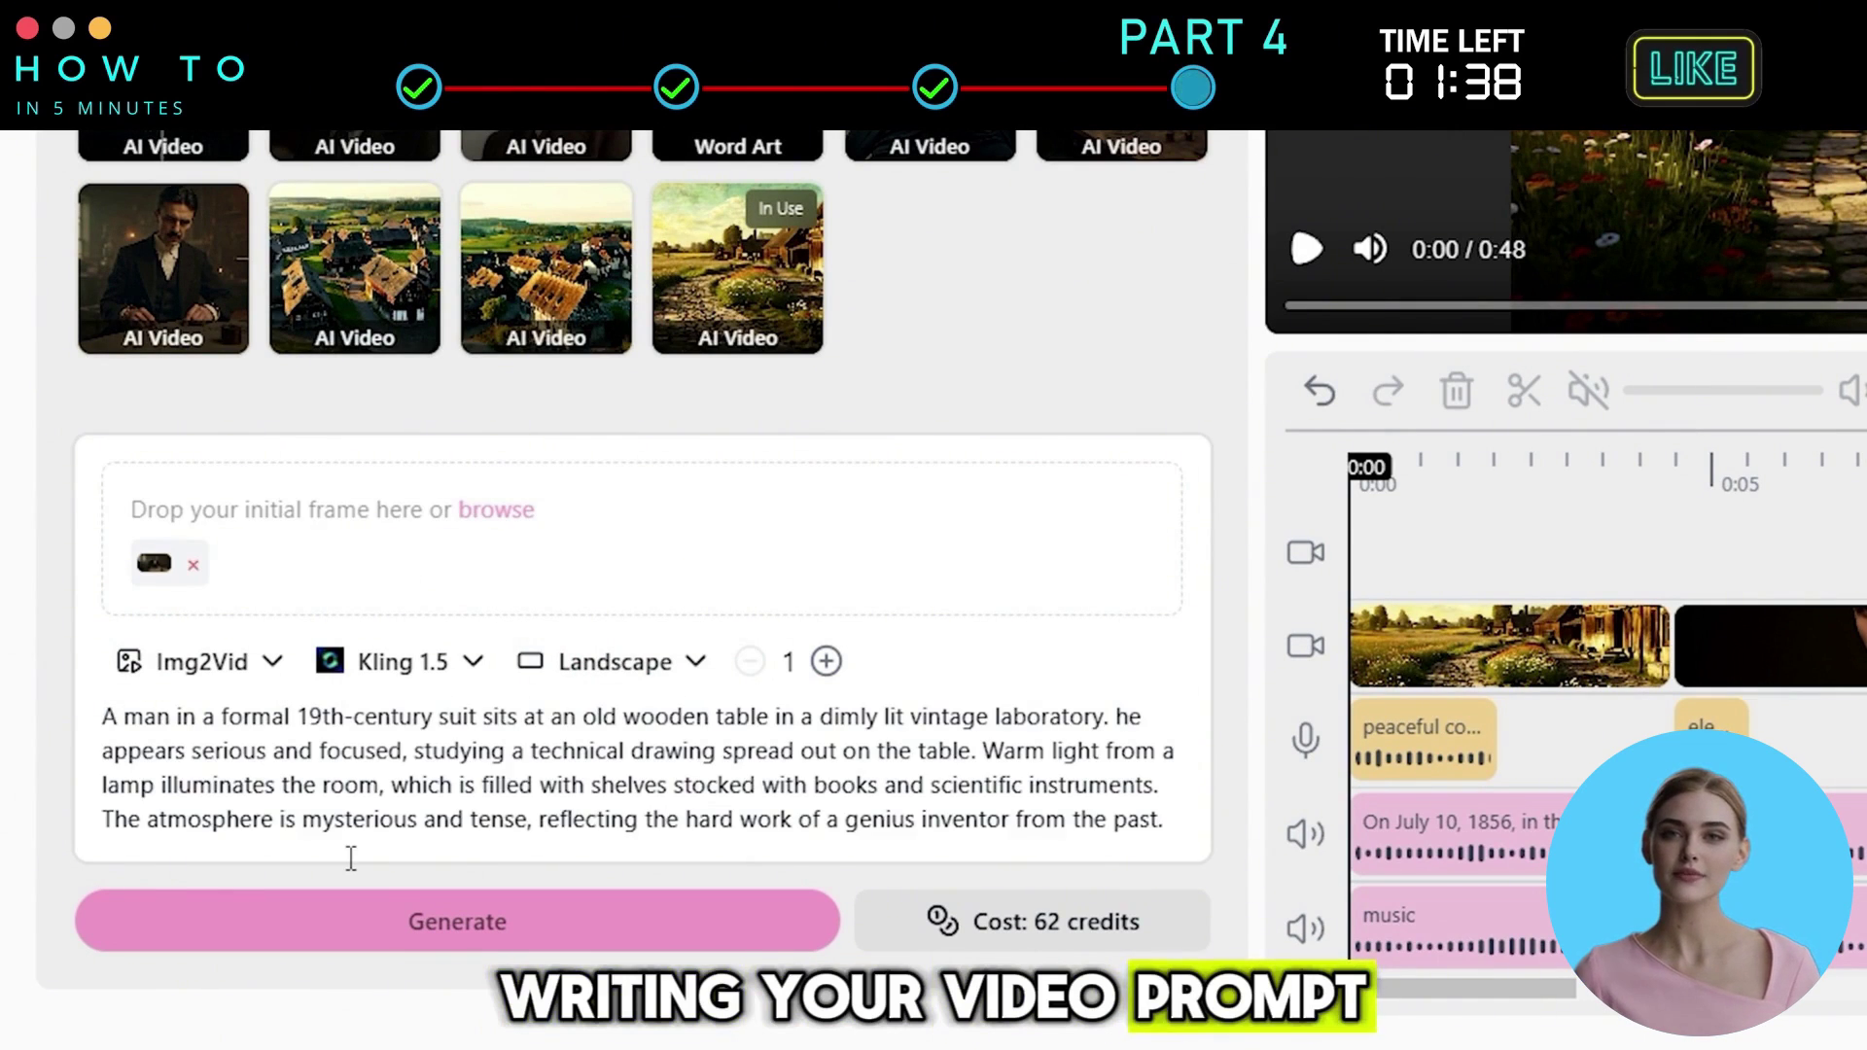
click(460, 918)
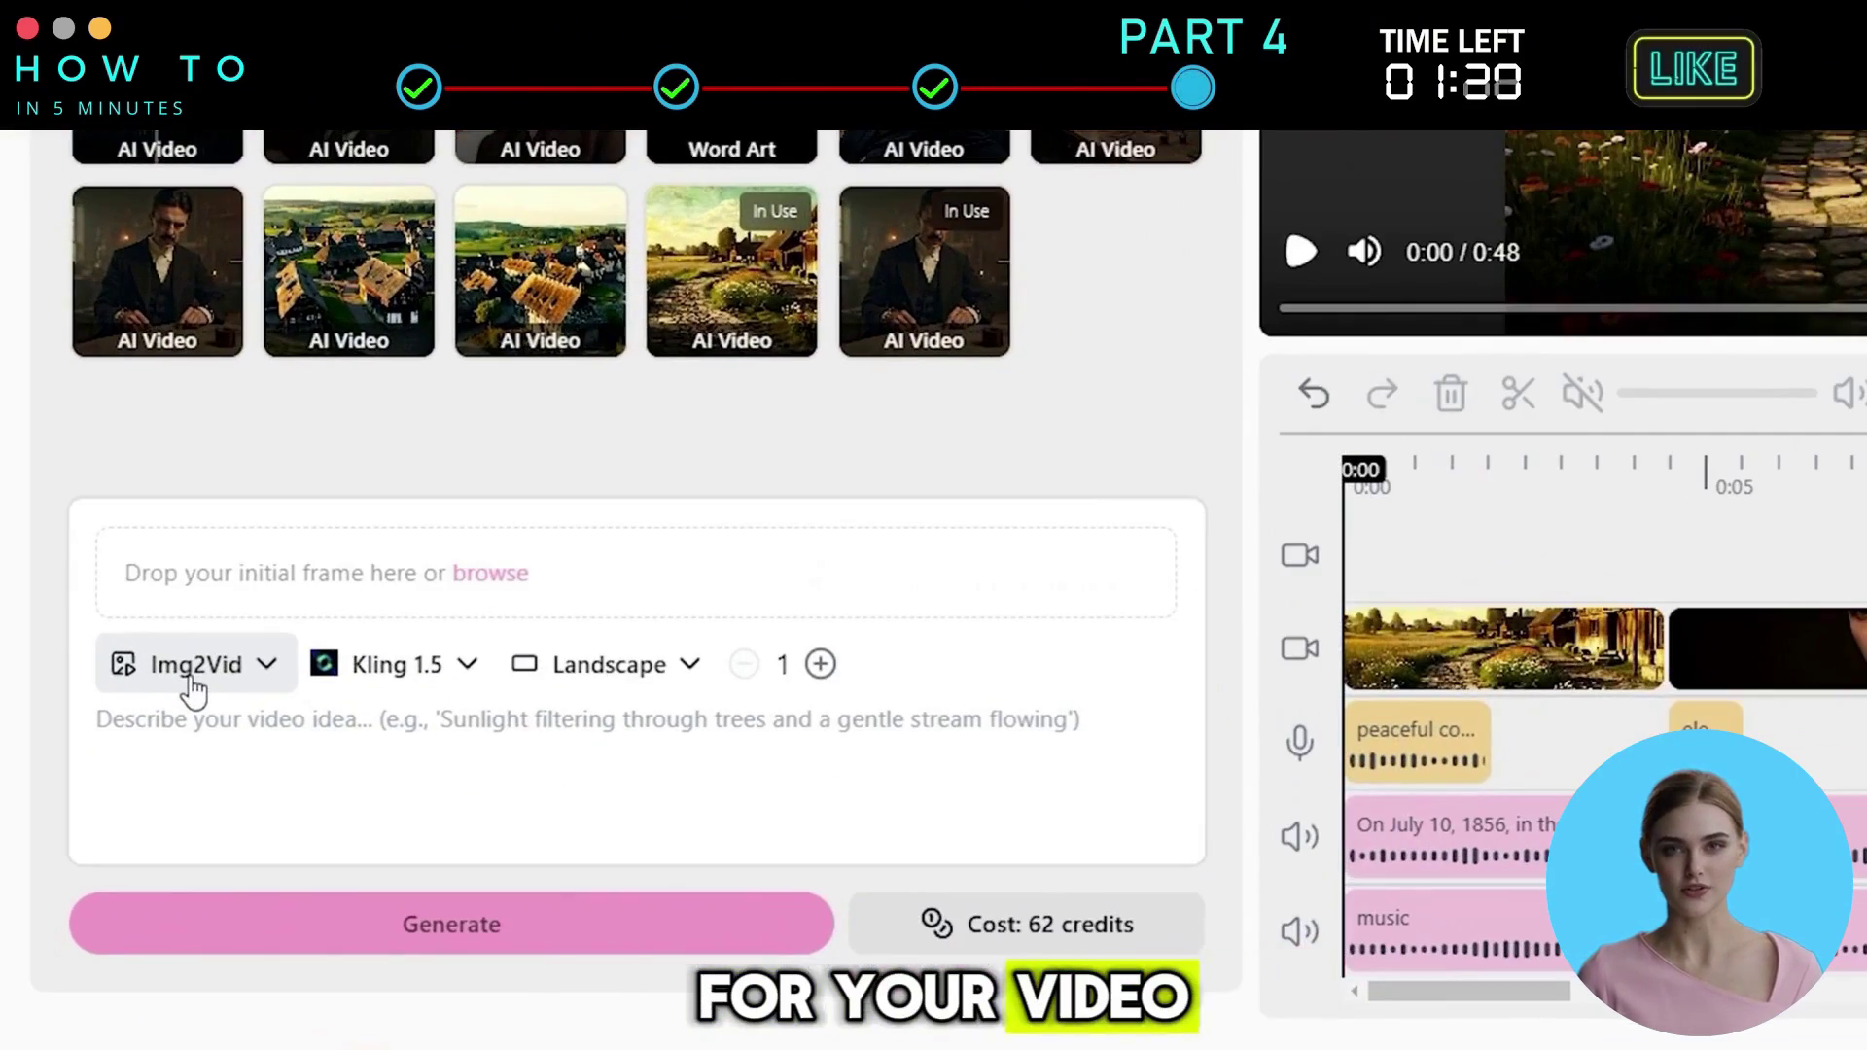
Switch to still-image generation with the Luma Photon model in landscape orientation
click(130, 808)
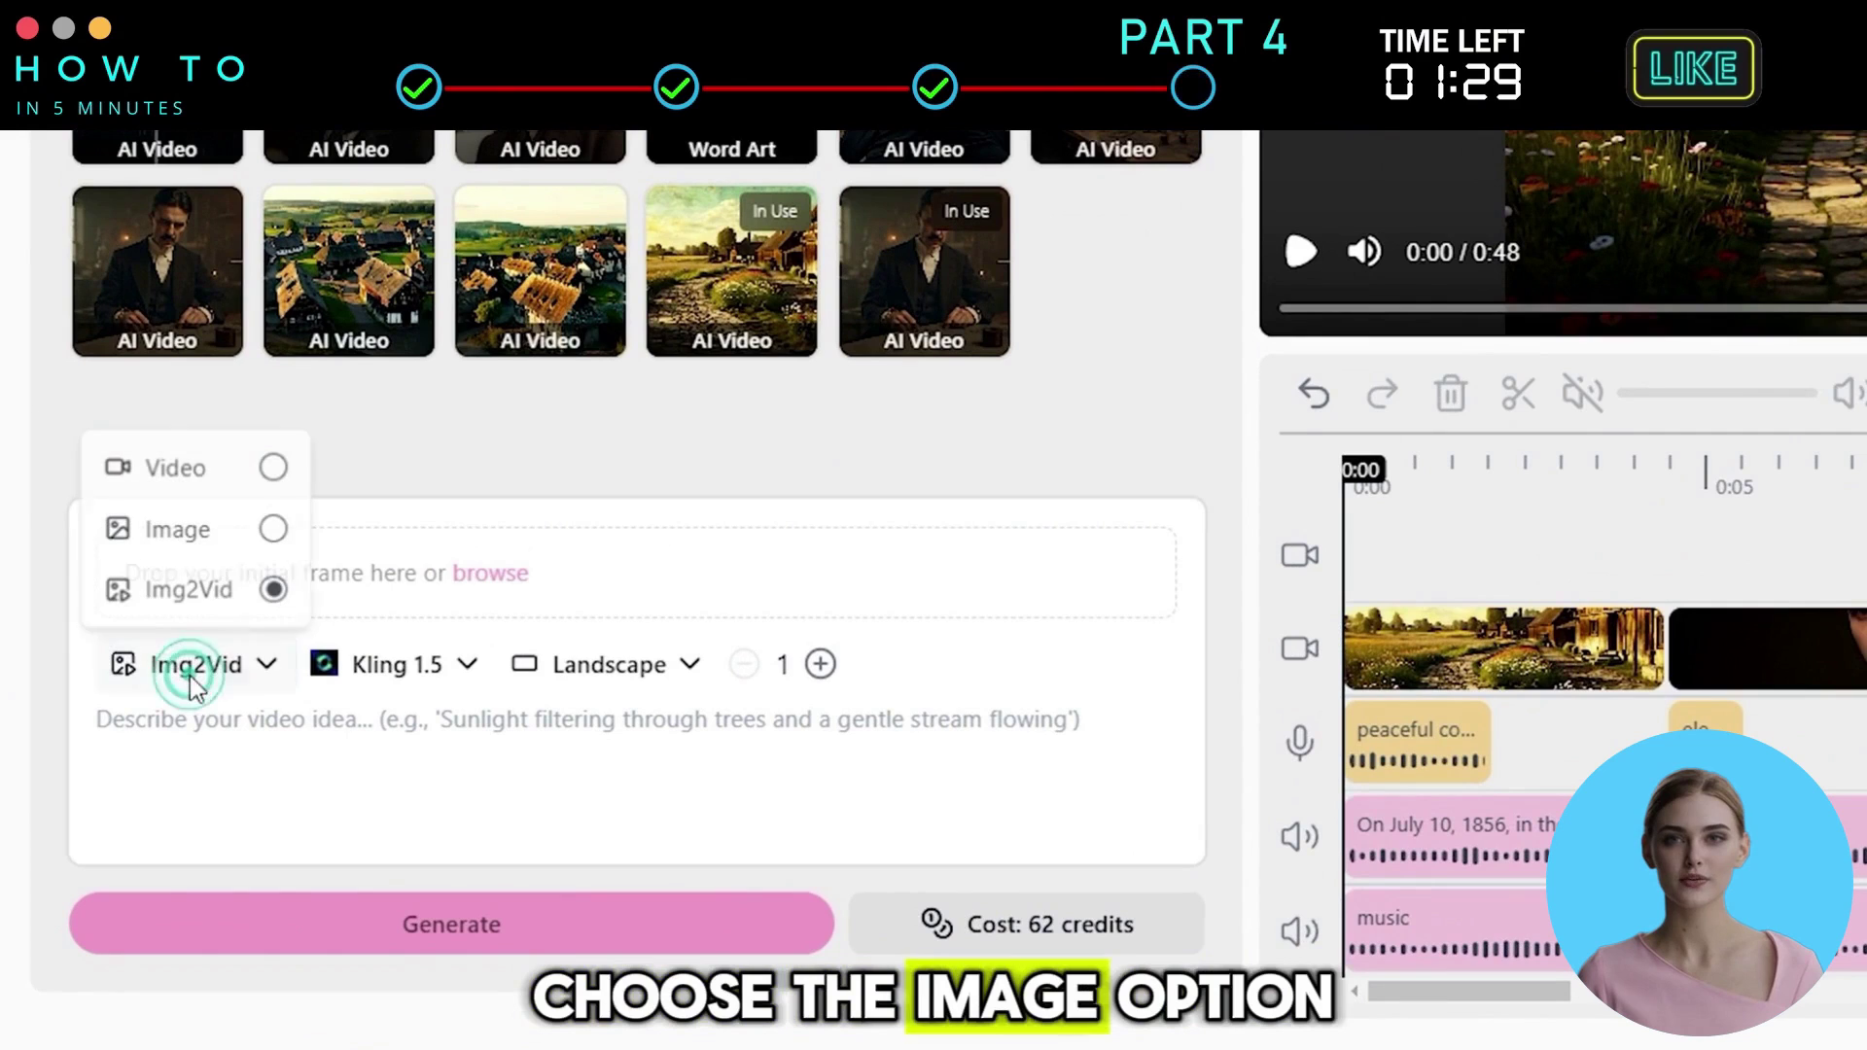
click(224, 537)
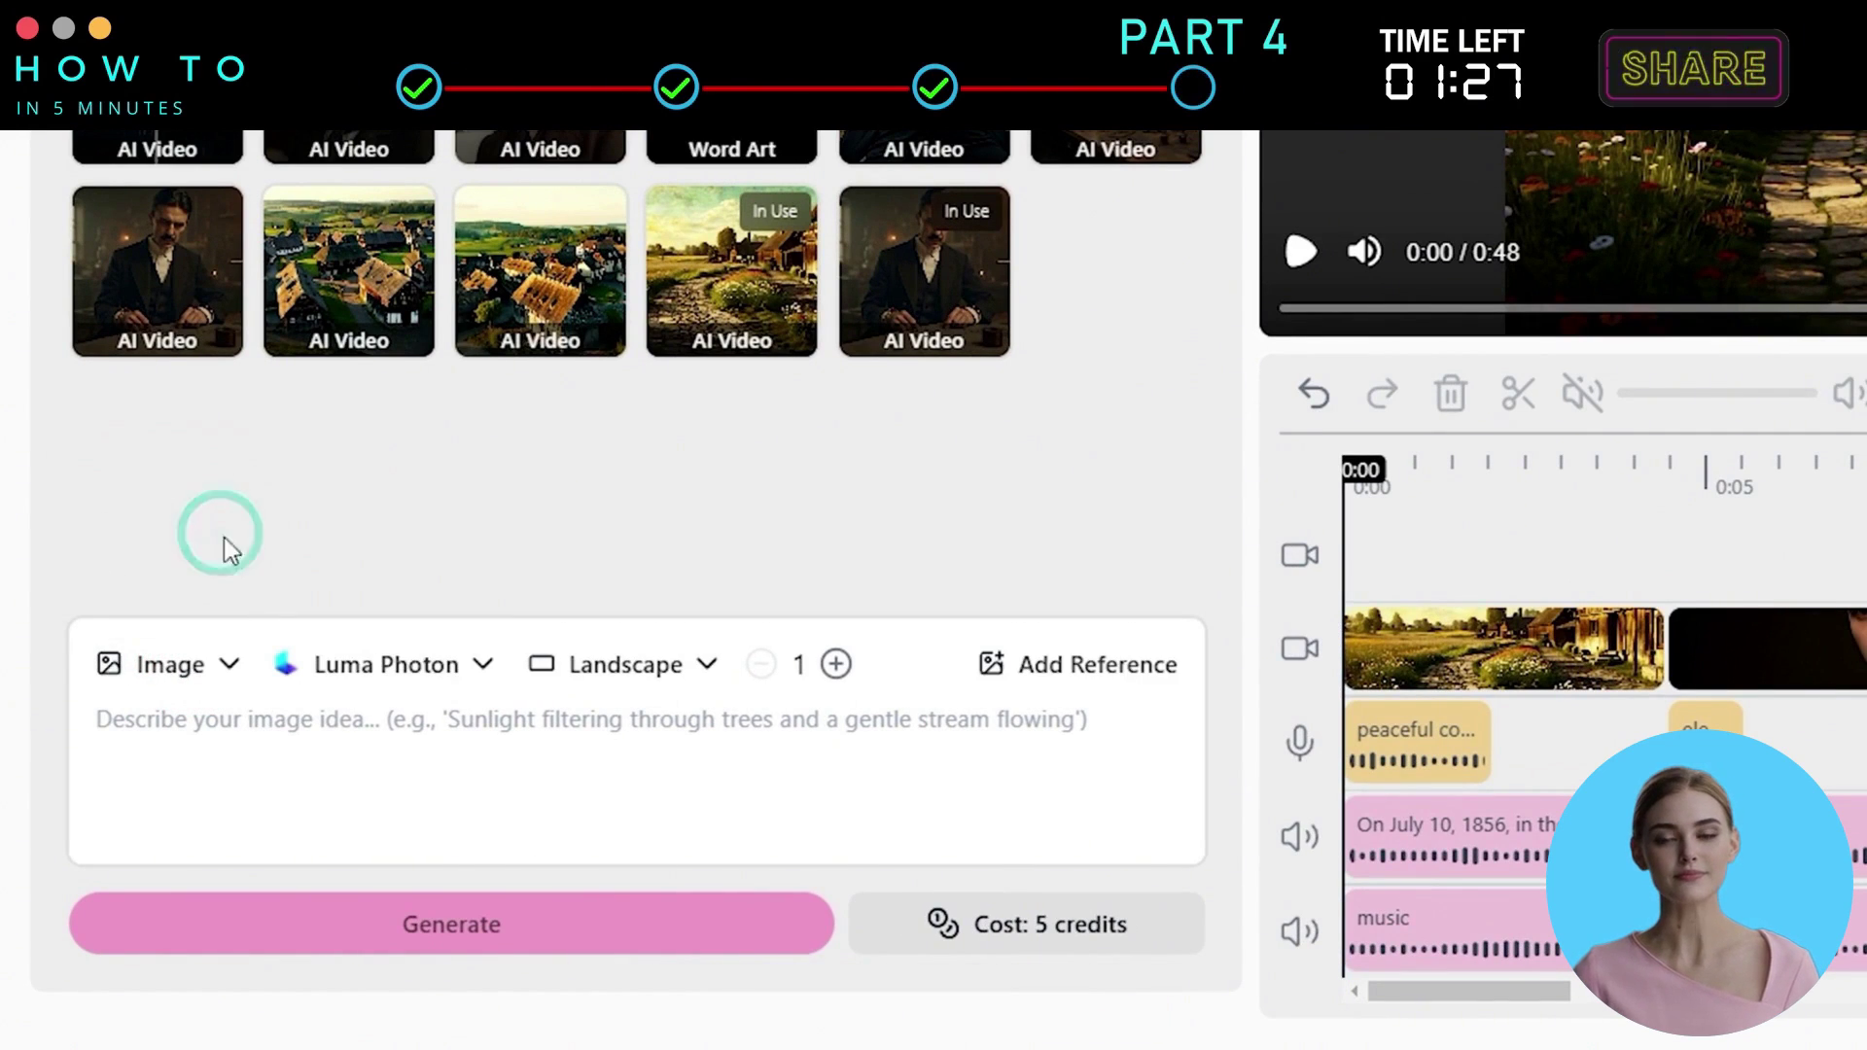
click(408, 680)
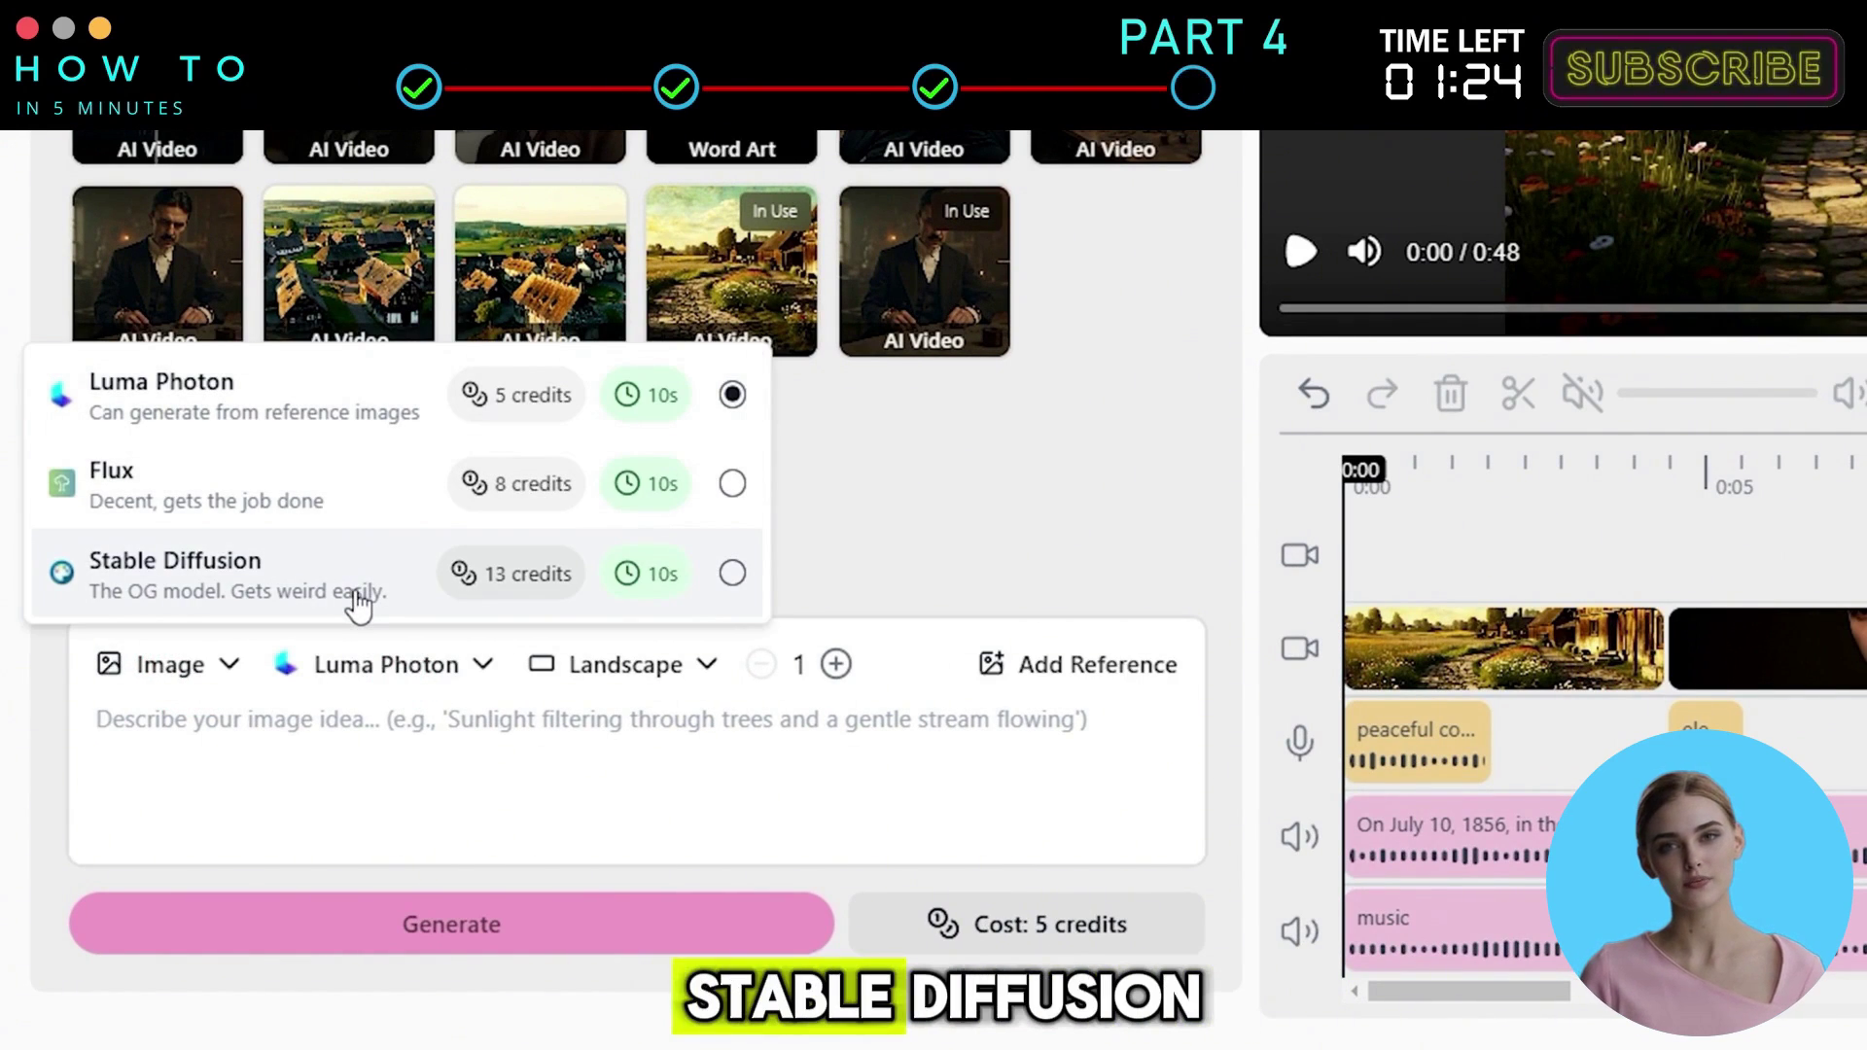
click(365, 400)
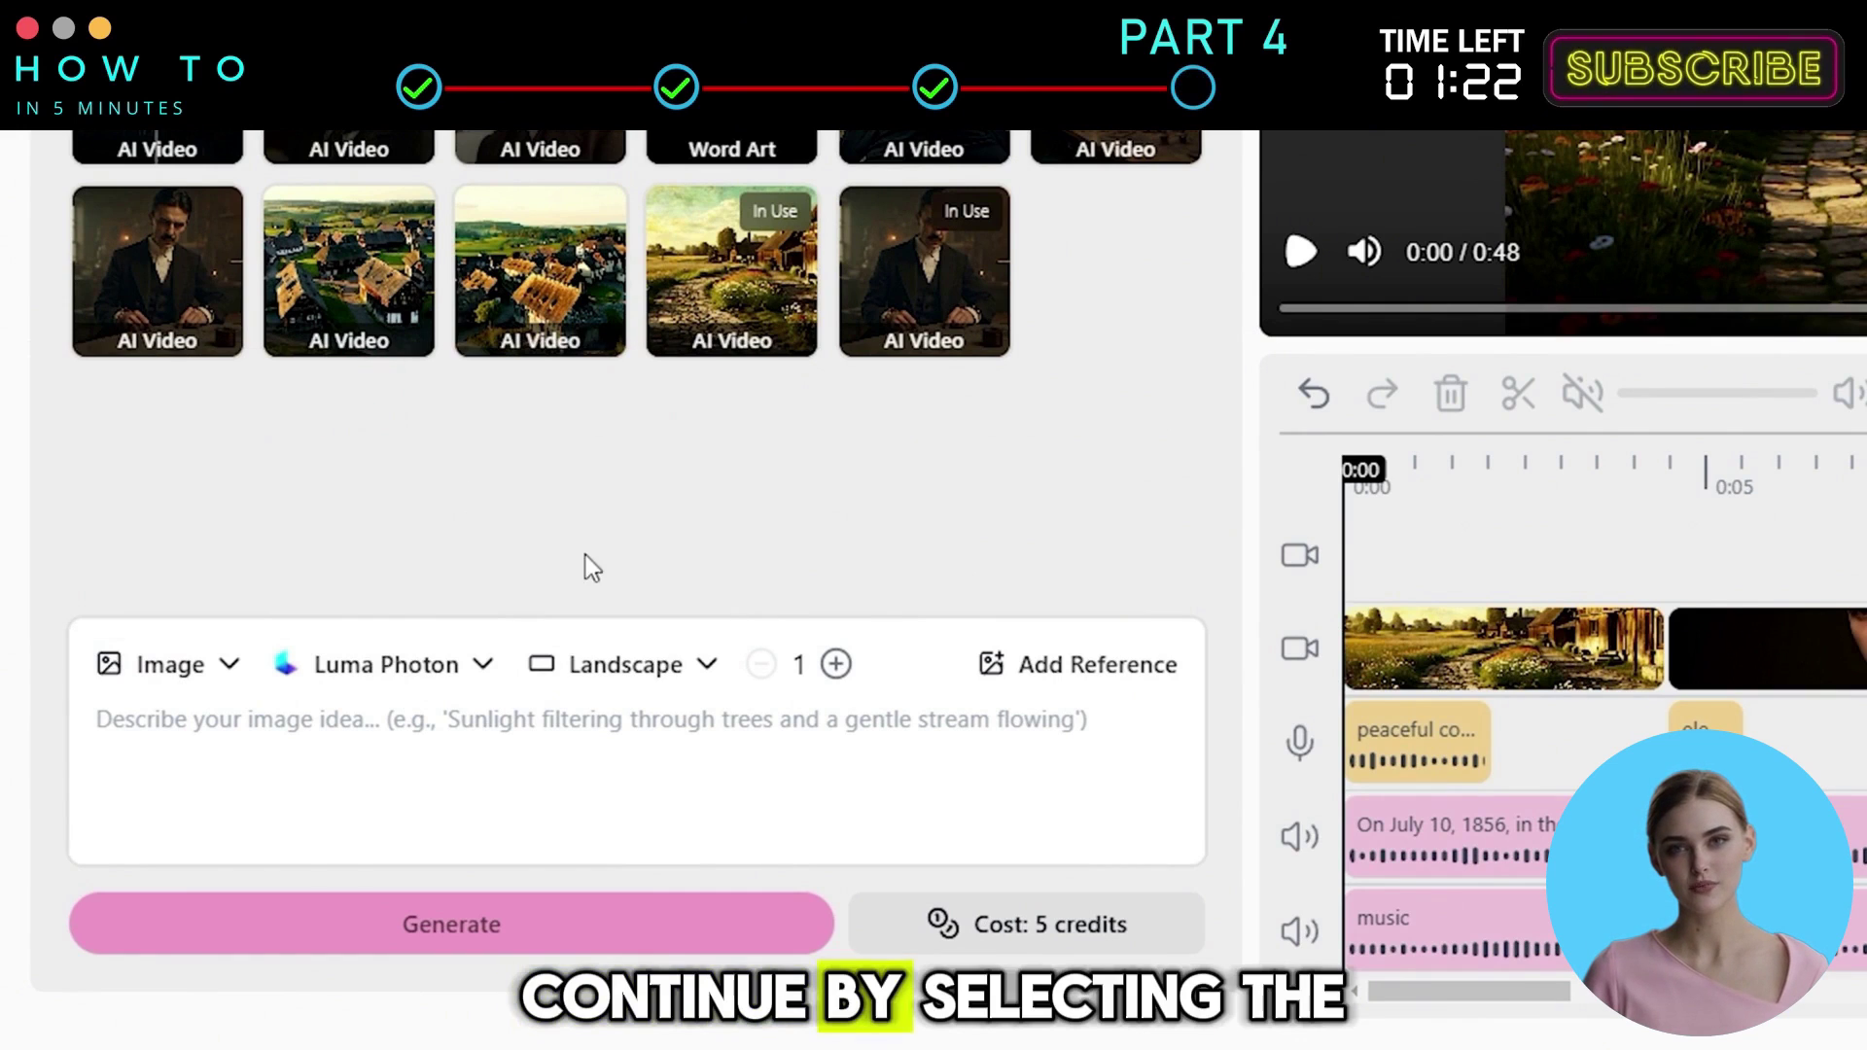
click(691, 671)
click(640, 526)
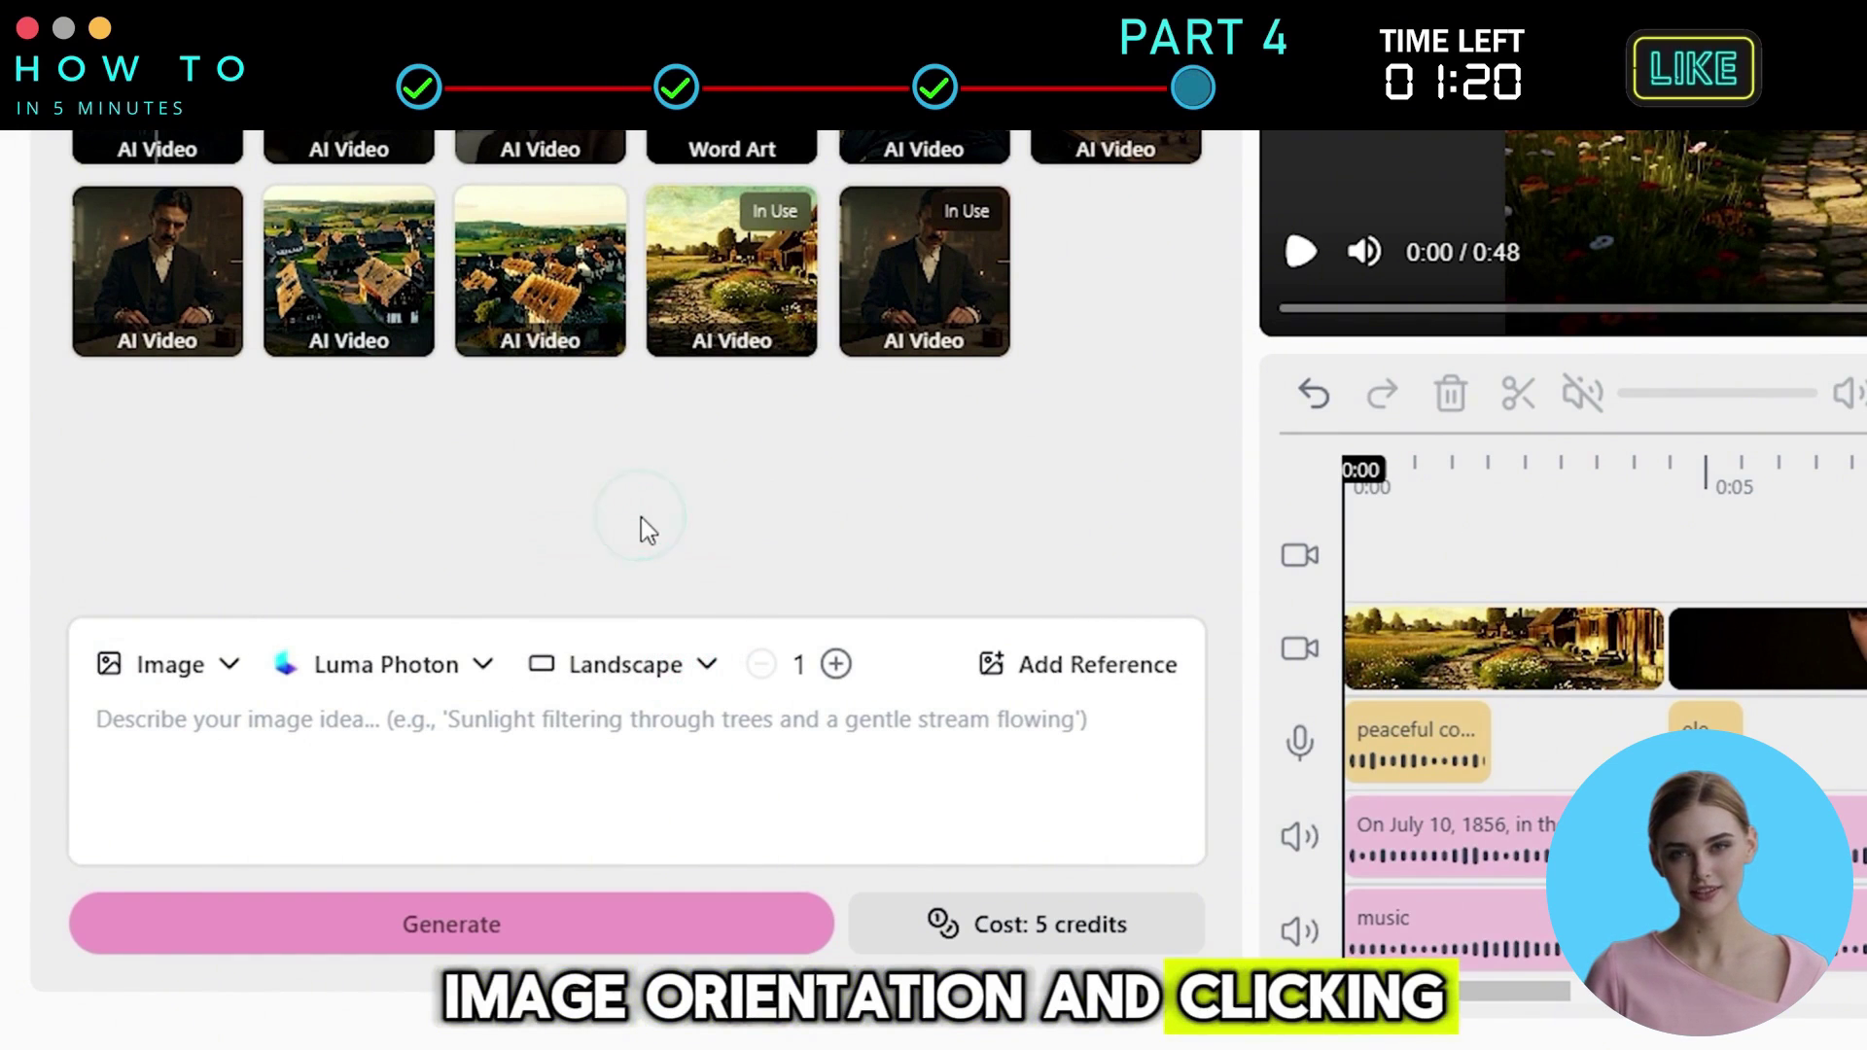
Add a reference picture and generate from the prompt beginning 'A Vintage-style image of'
click(990, 669)
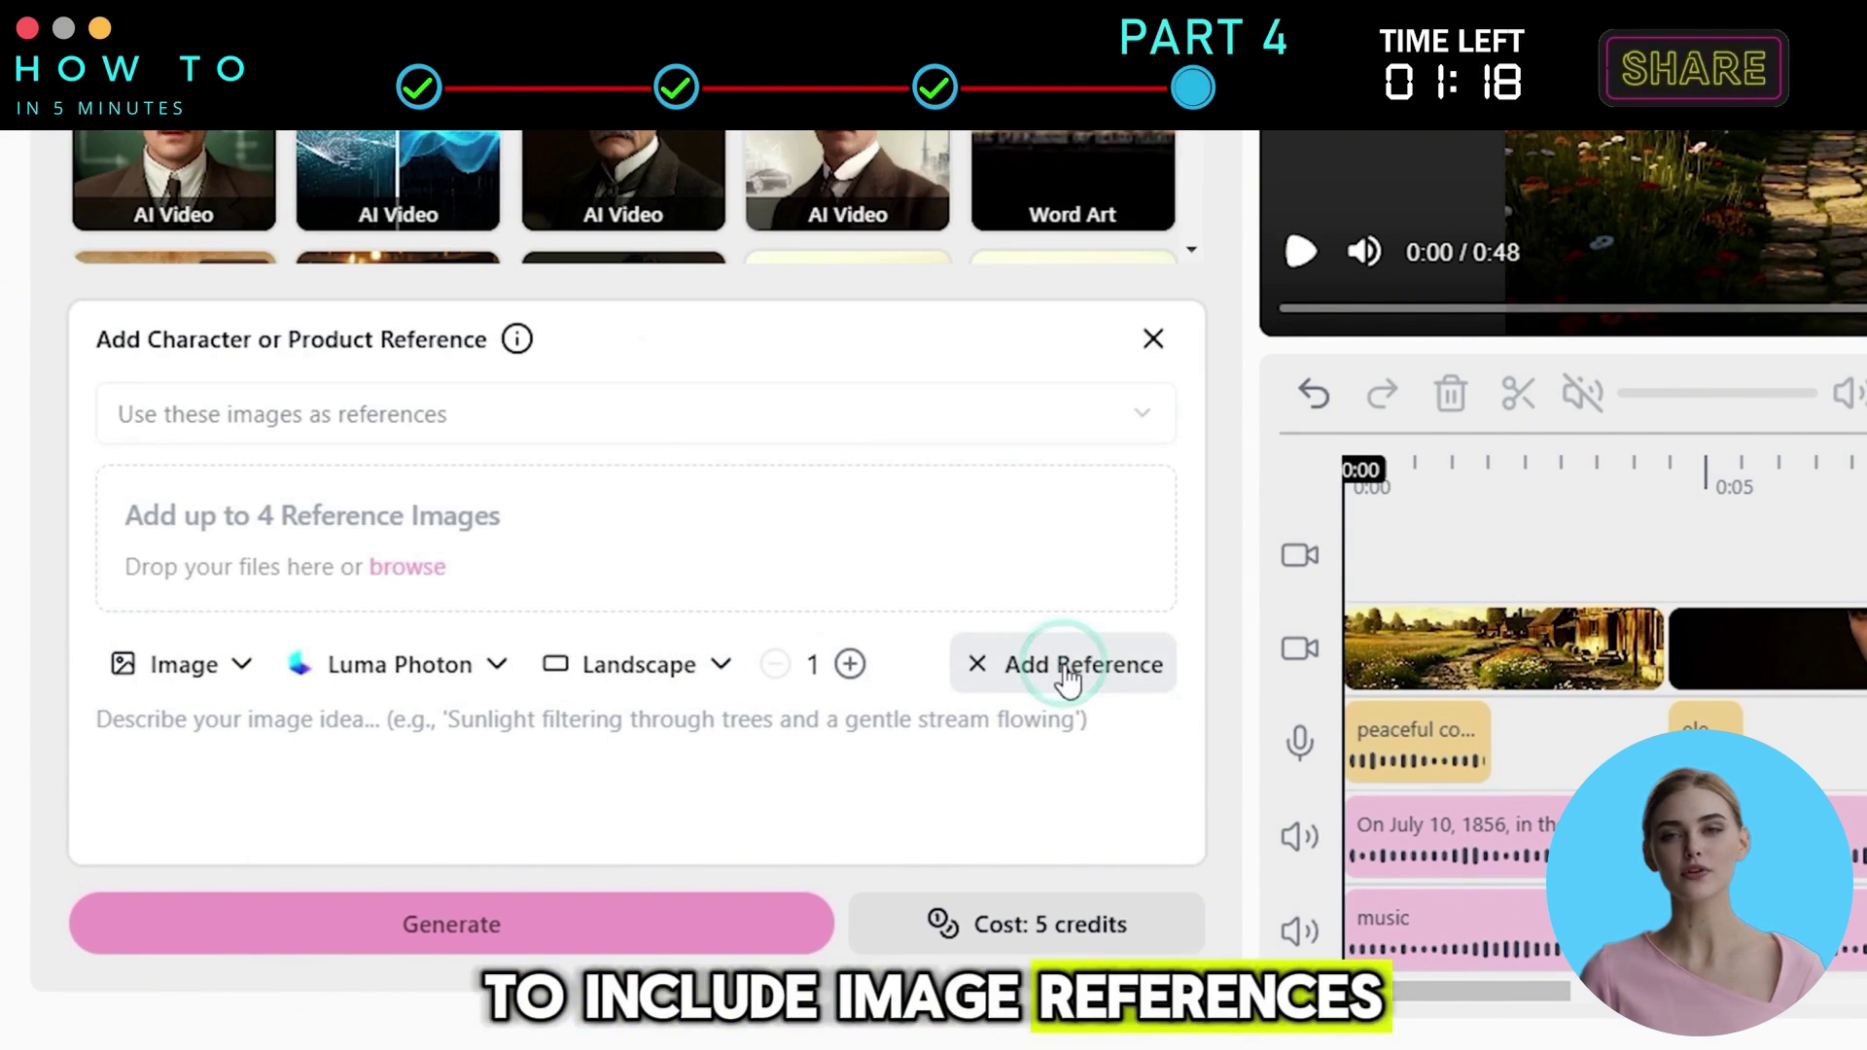
click(407, 574)
click(1216, 363)
text(A Vintage-style image of)
text(the phrase "NIKOLA TESLA : THE PIONEER OF ELECTRICITY" displayed in bold, intricate lettering. the text is surrounded by electric arcs and sparks, with a dramatic lightning effect flowing through the letters. The background should have a retro, old-school vibe, with sepia tones, aged paper texture, and subtle steampunk elements. The electric arcs should appear to glow with bright blue and white energy, contrasting against the warm, vintage backdrop. The atmosphere should feel dynamic, highlighting Tesla's innovative contributions to electricity, with a sense of nostalgia and history.)
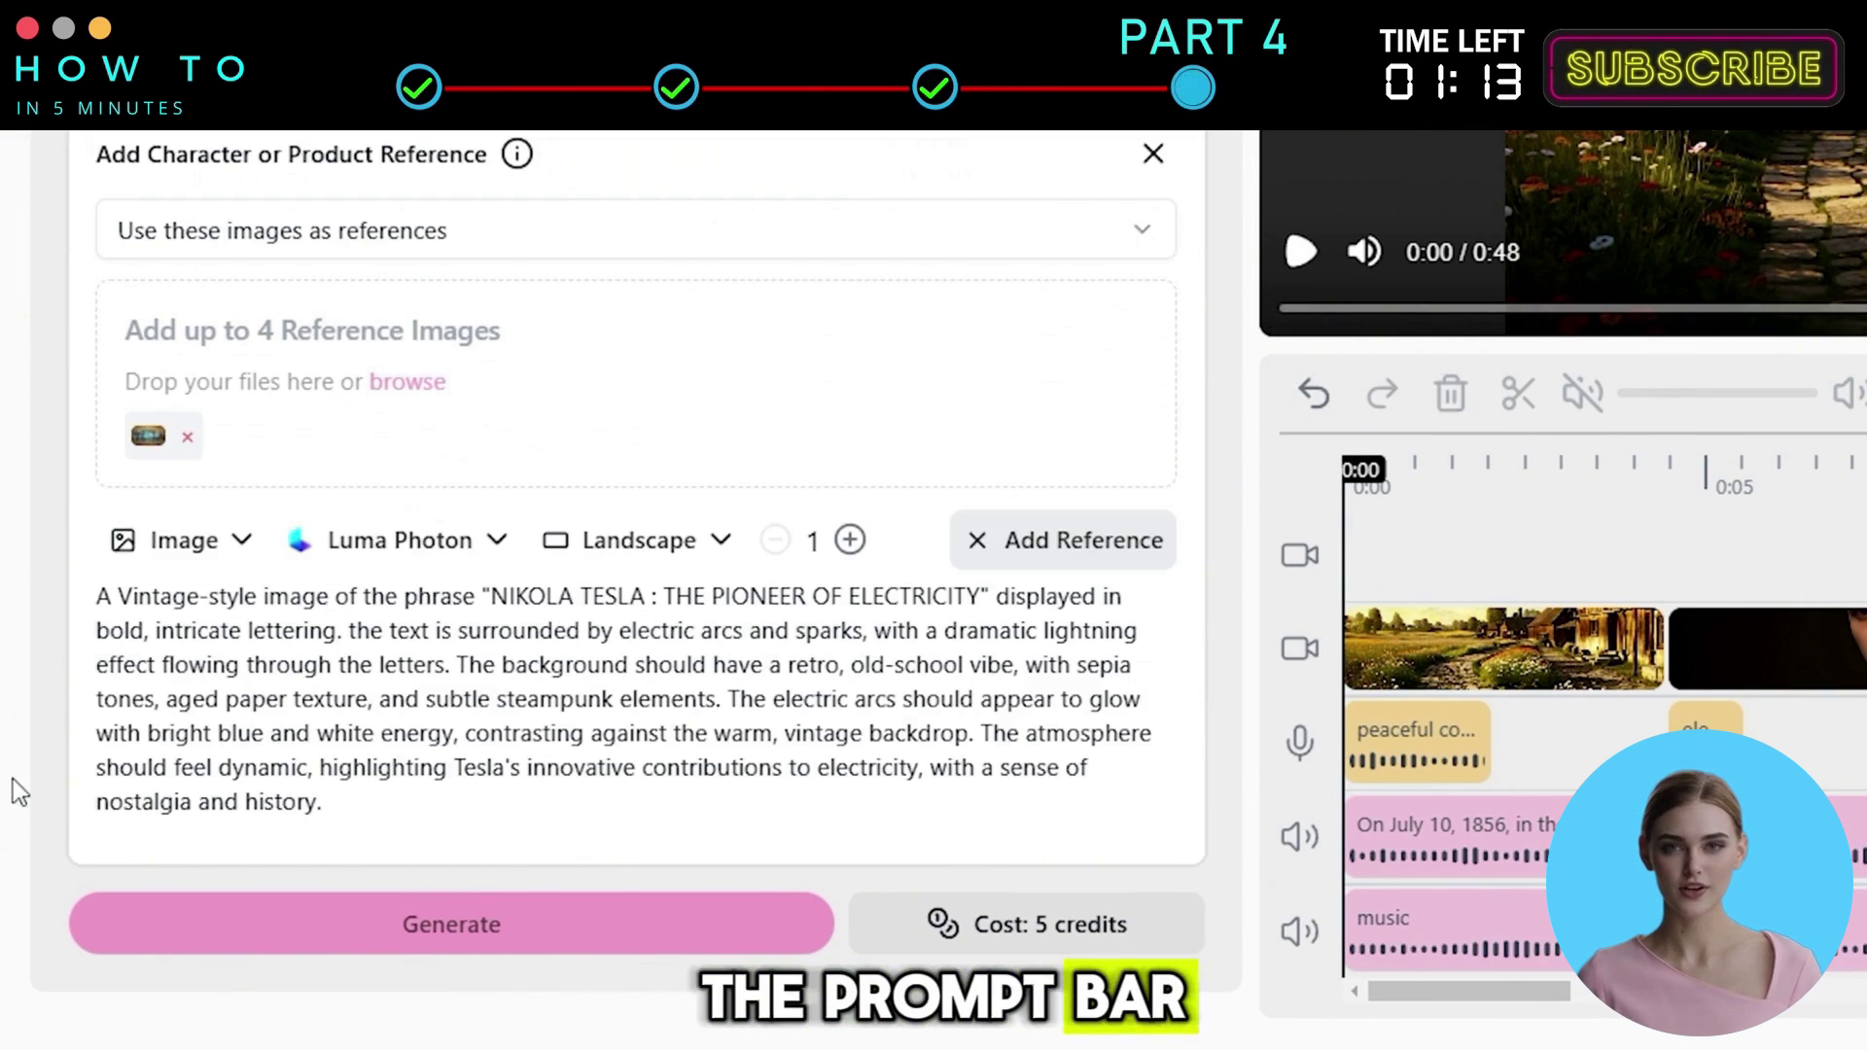
click(438, 929)
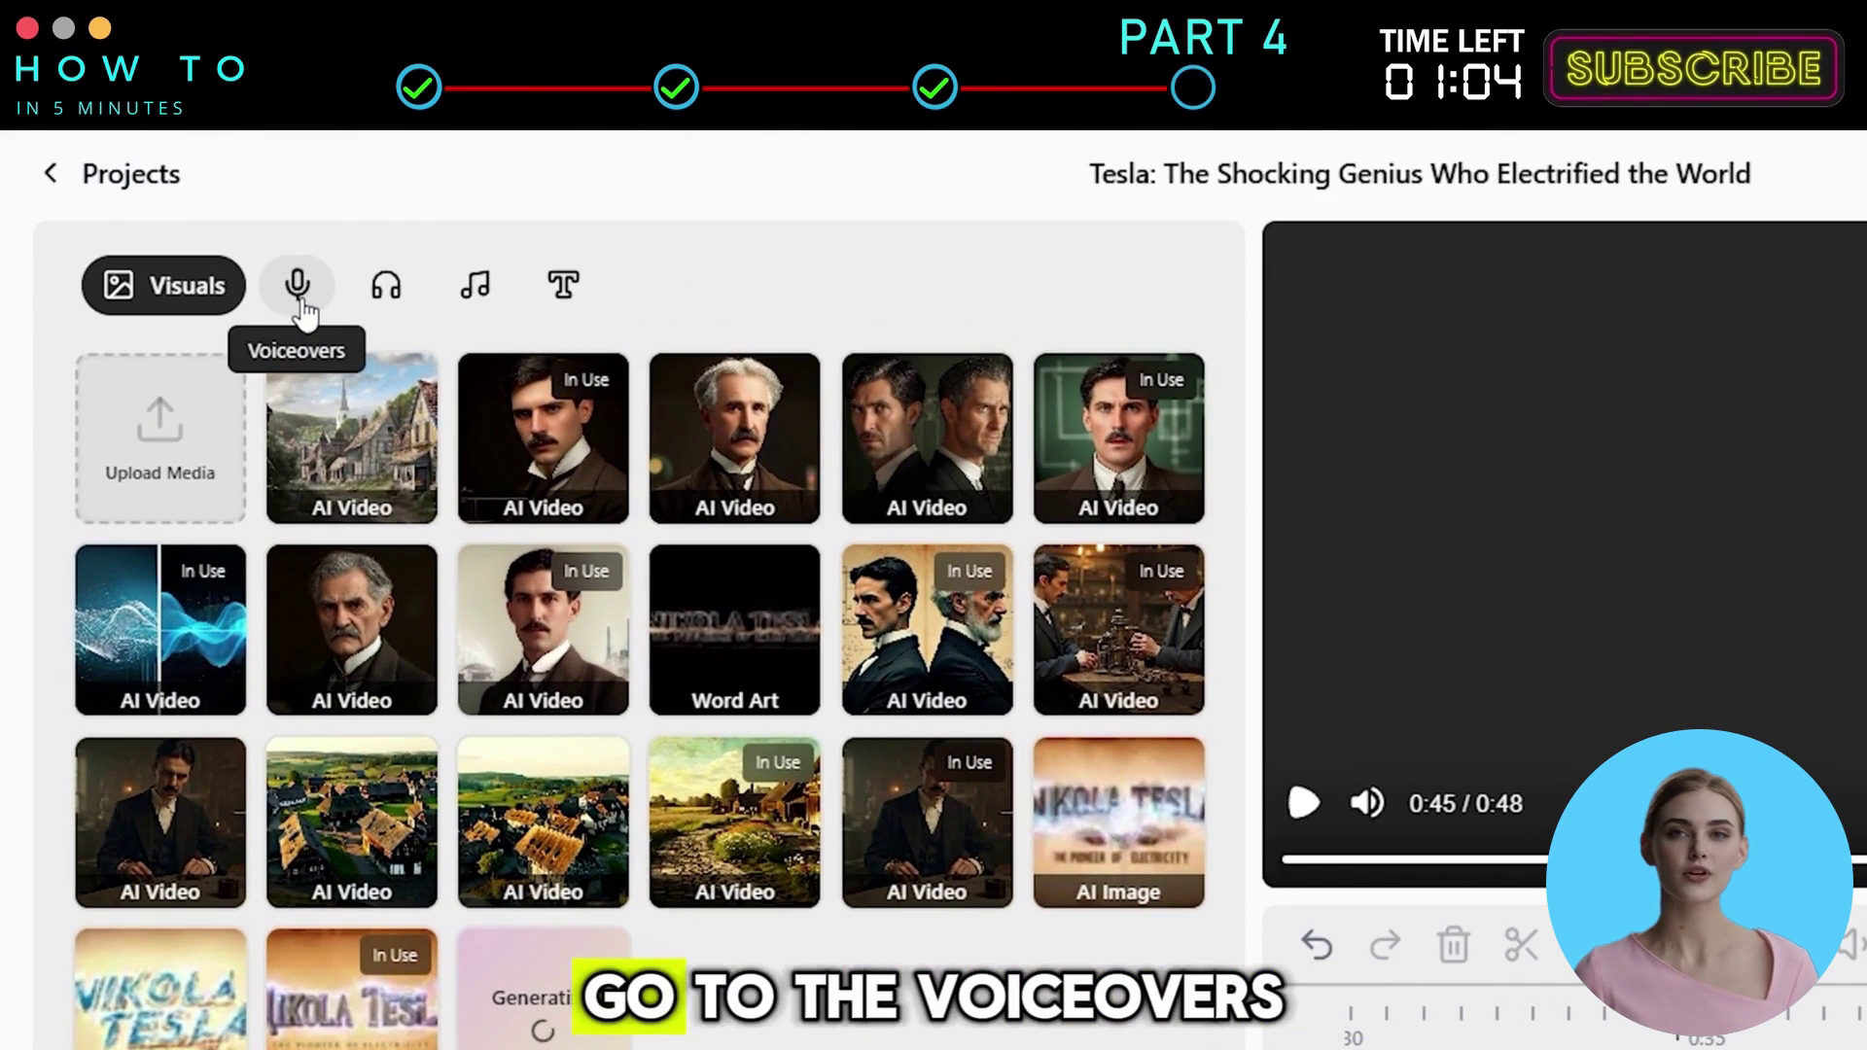
Change the Tesla voiceover to Brian (male, American, narration) and regenerate it
click(193, 236)
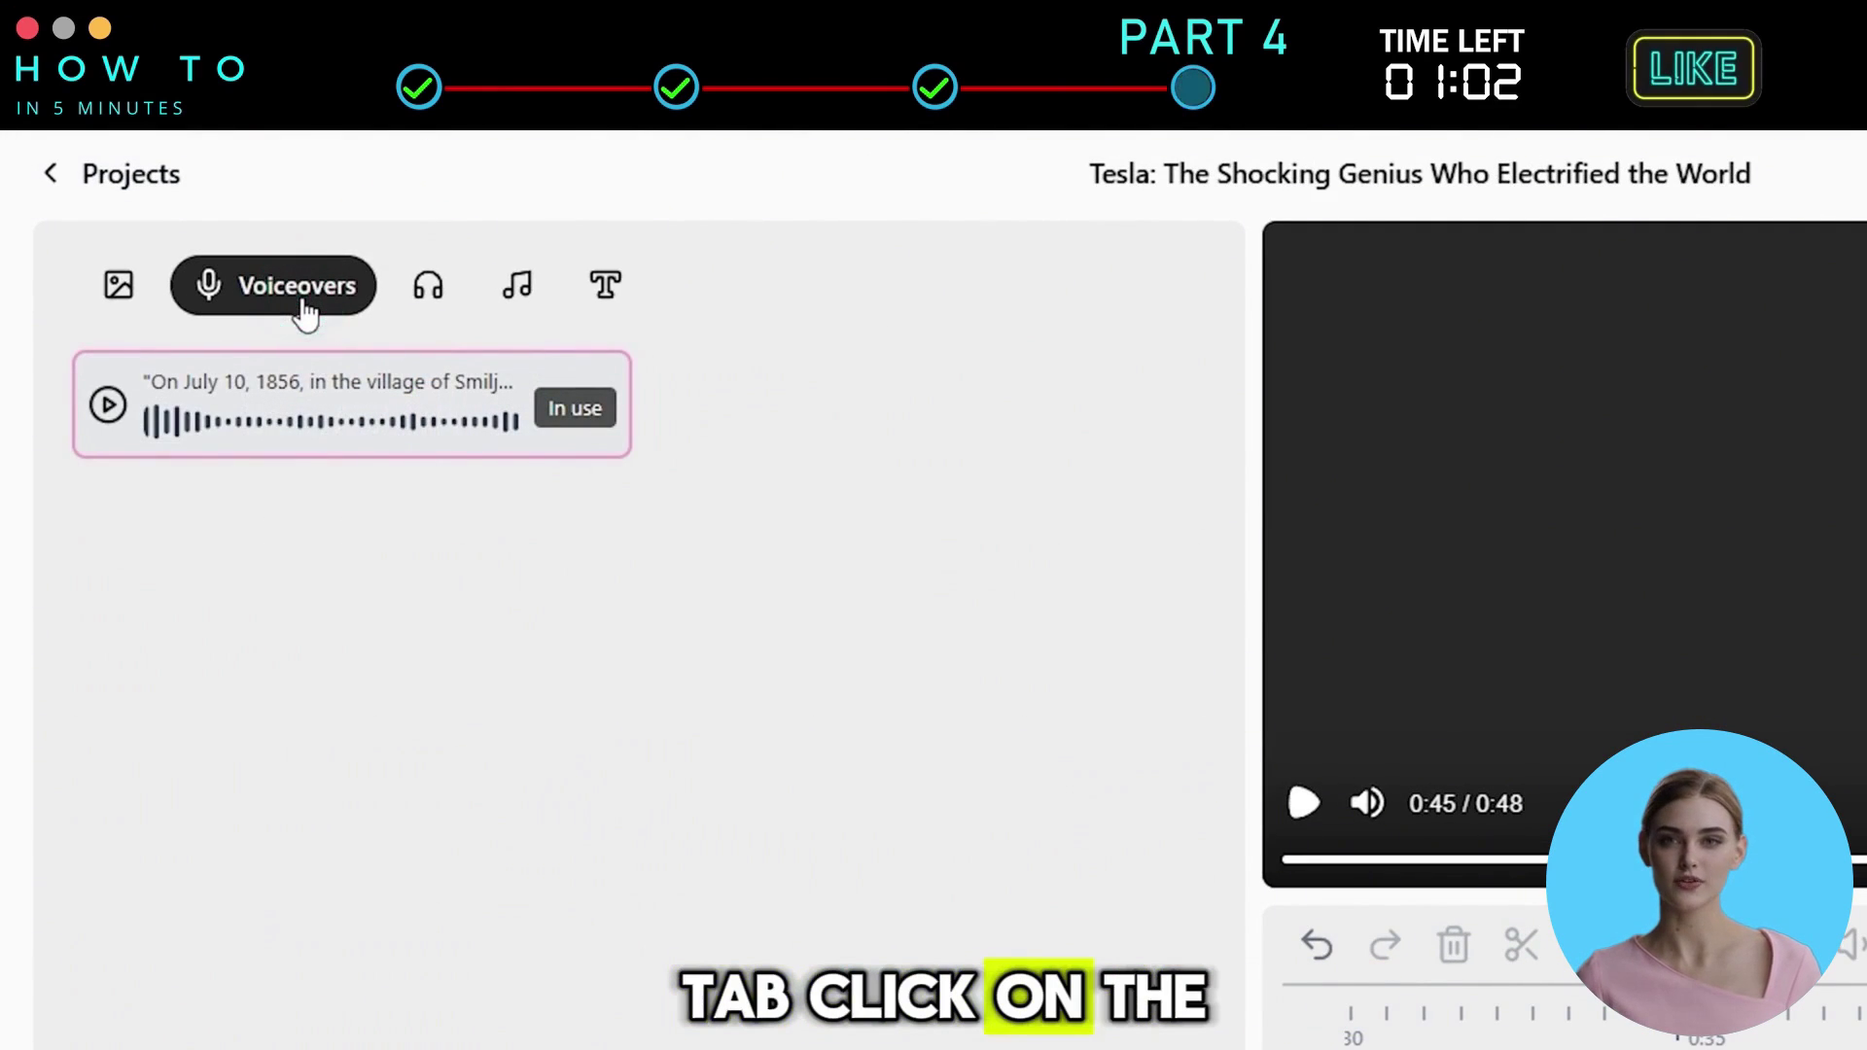
click(159, 604)
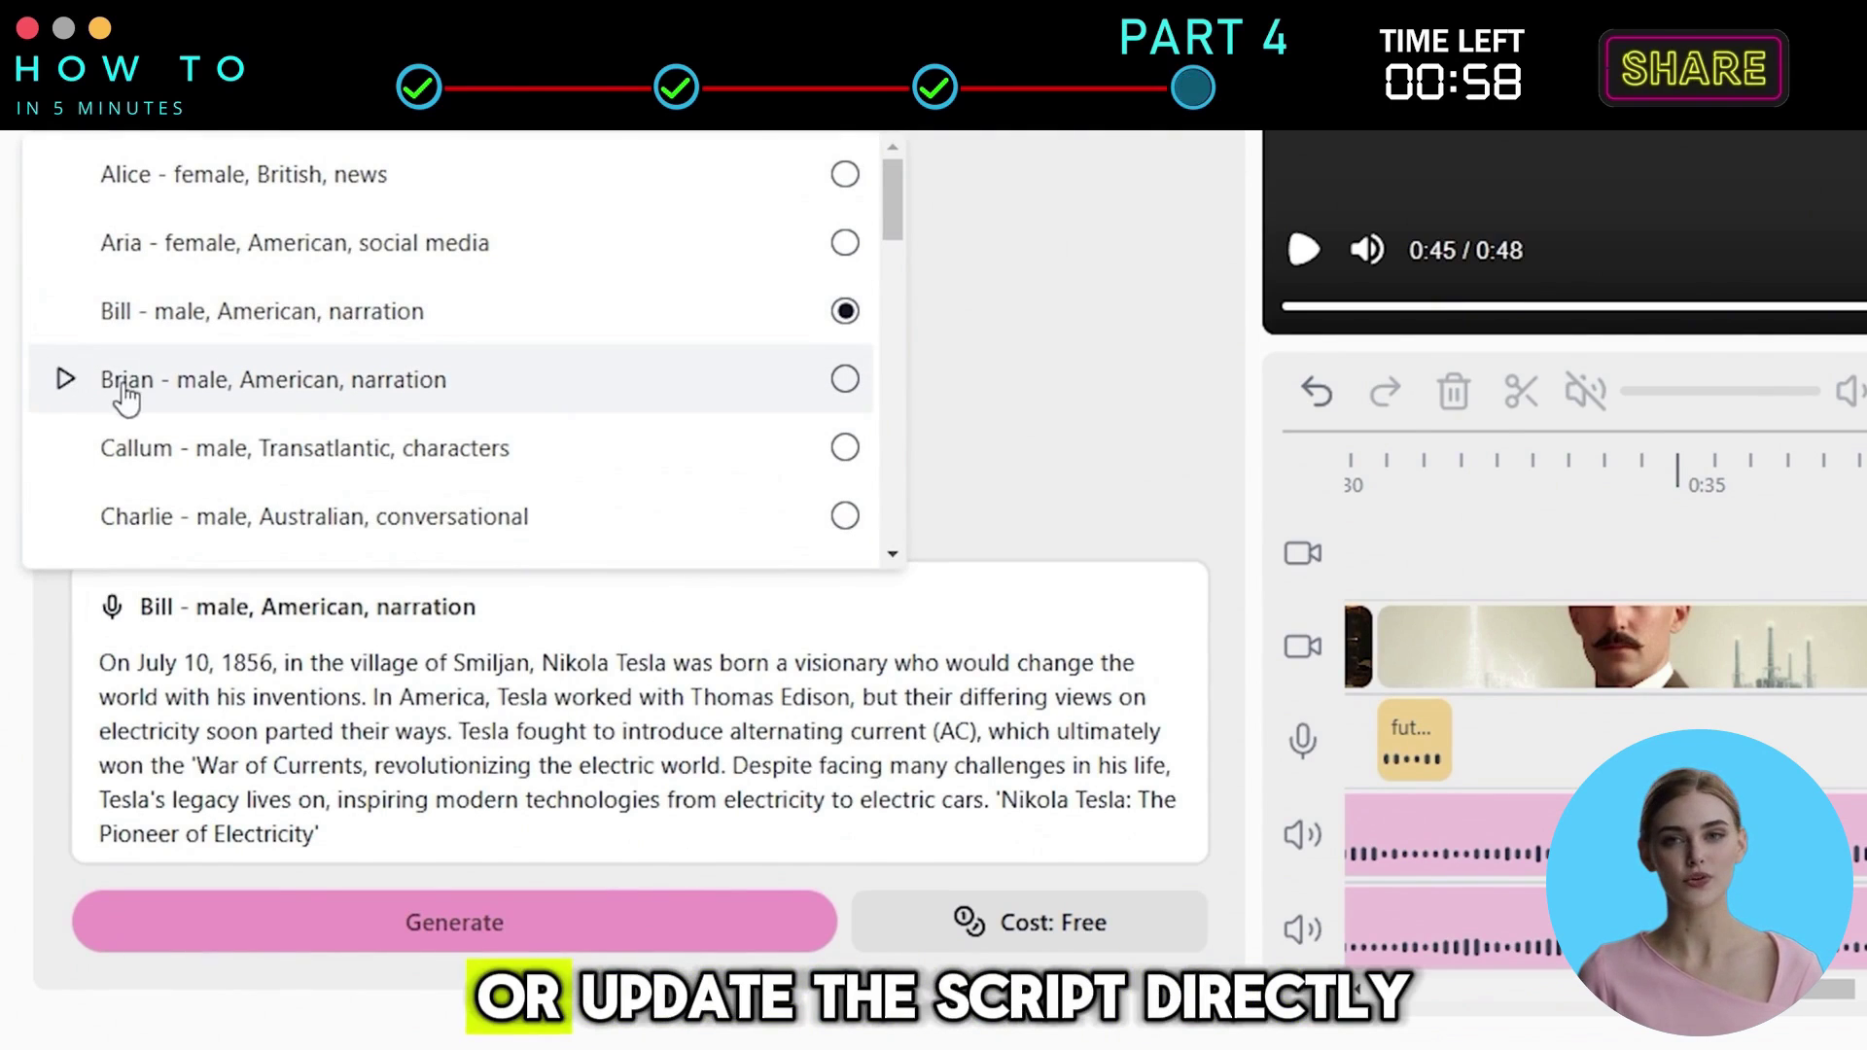
click(484, 389)
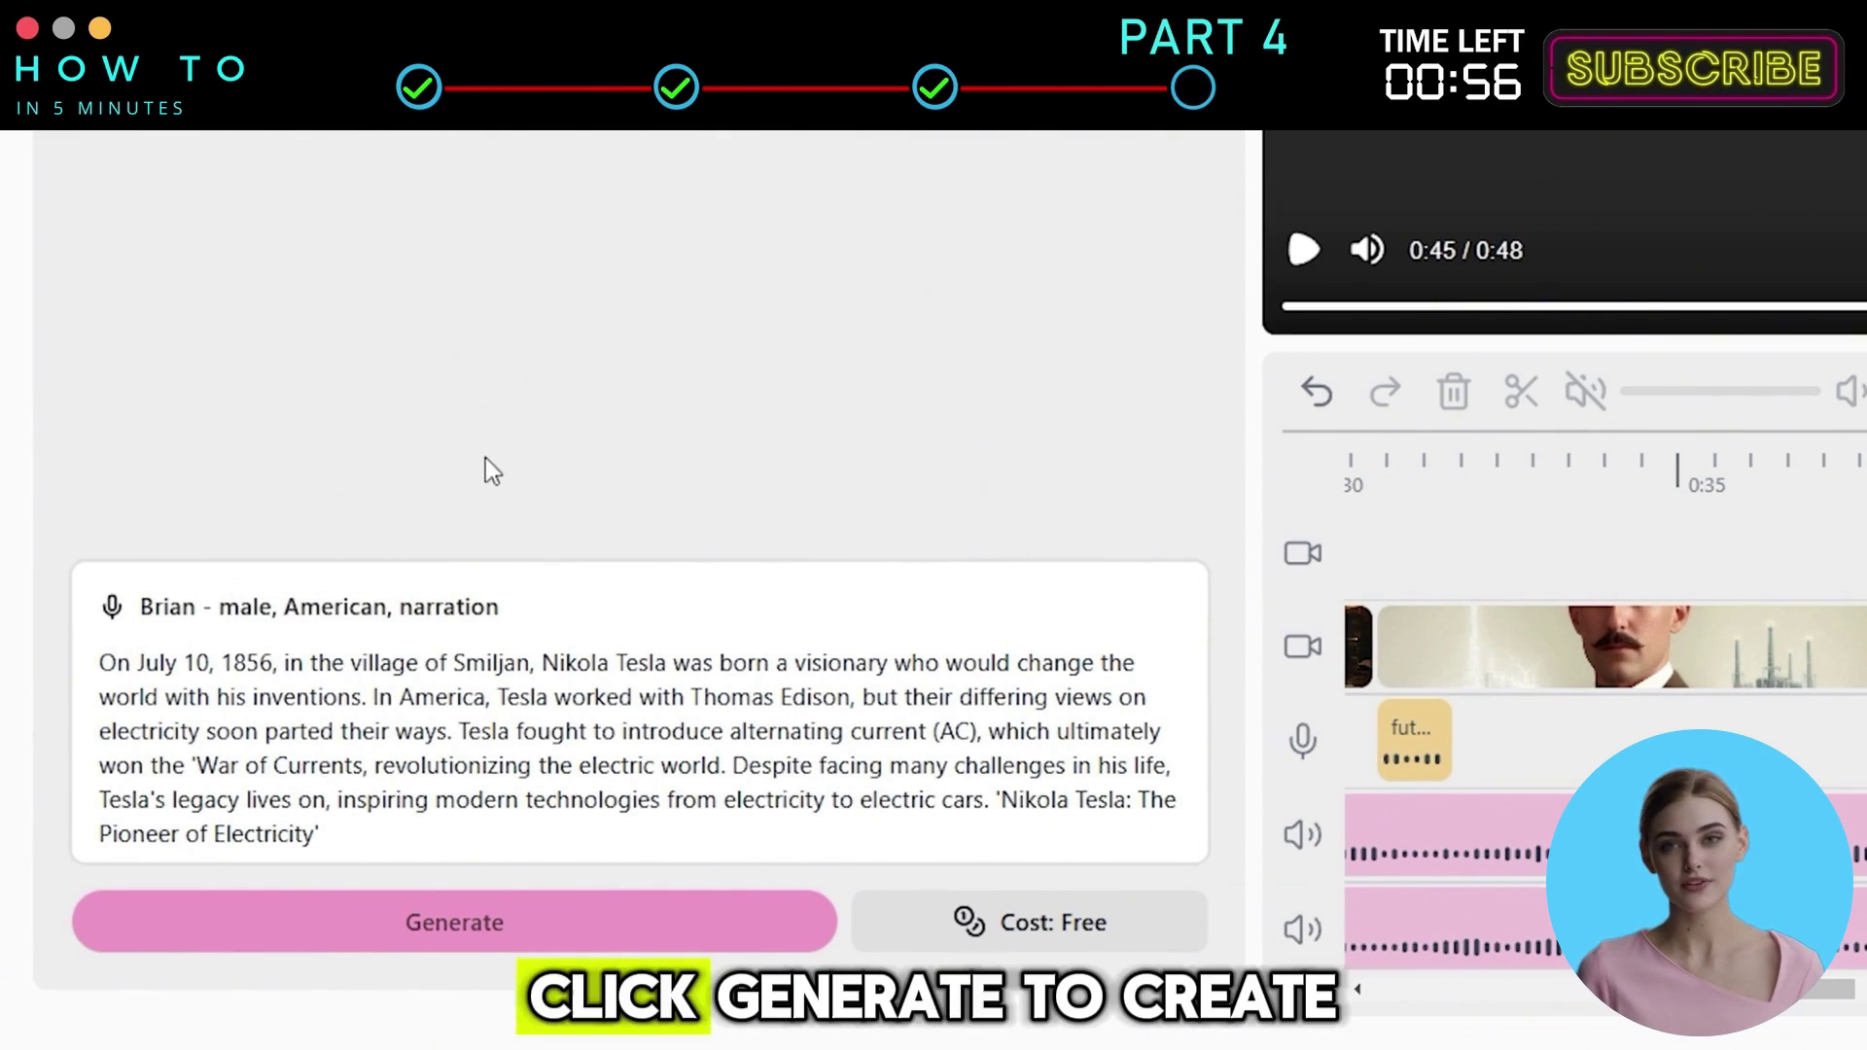
click(476, 924)
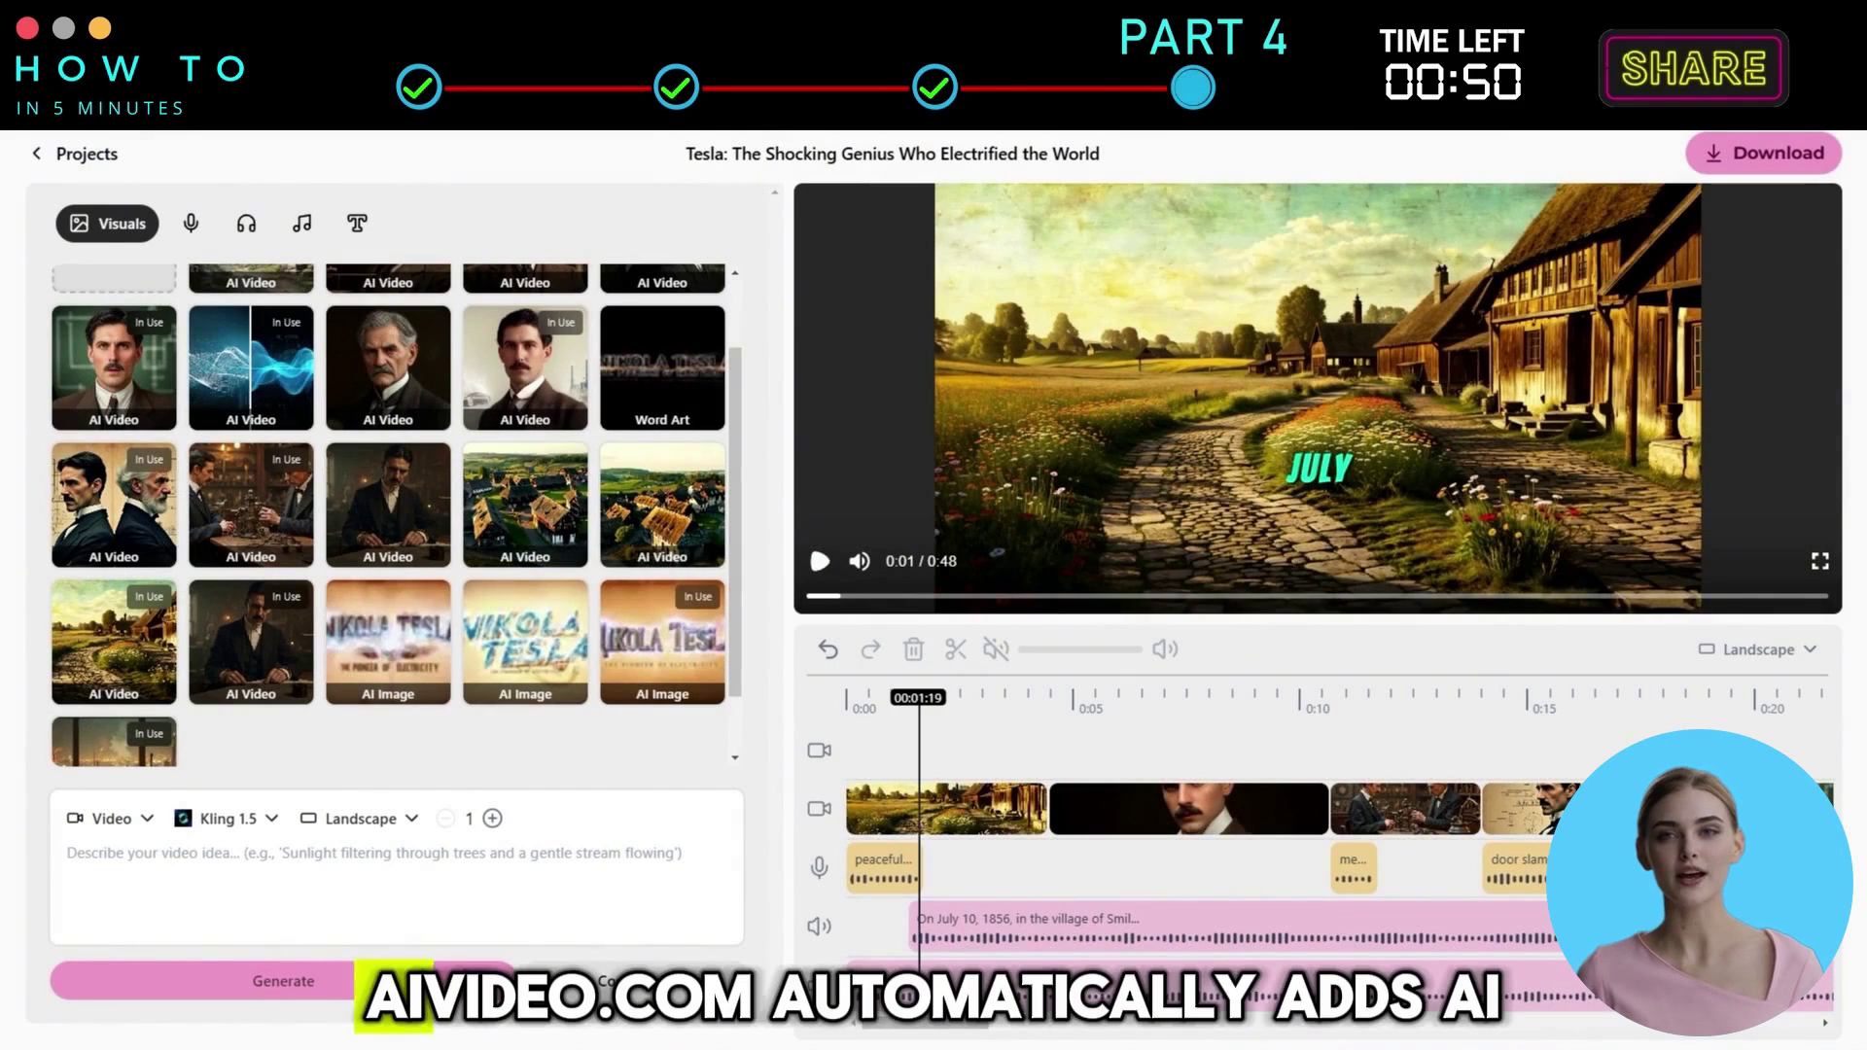
click(1358, 870)
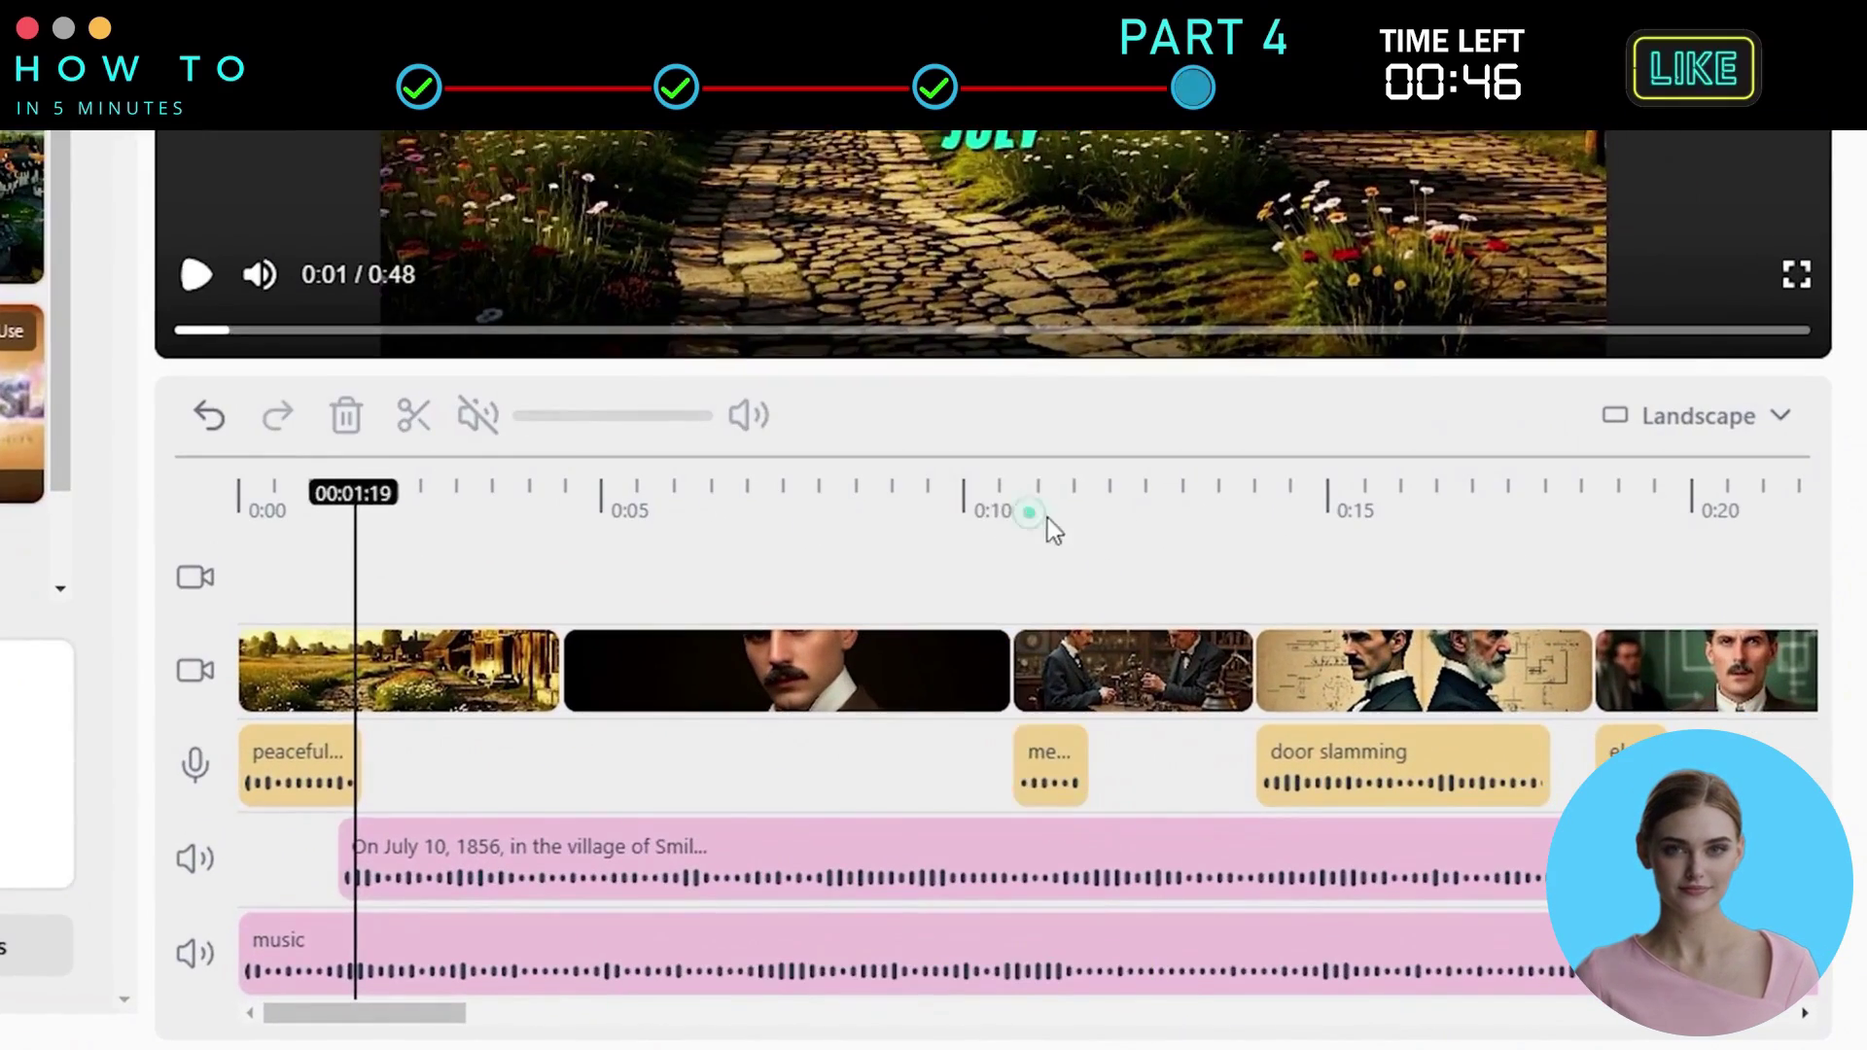
Generate a 'Gently breeze sound effect with soft' clip and swap it onto the peaceful countryside ambience slot
click(1340, 706)
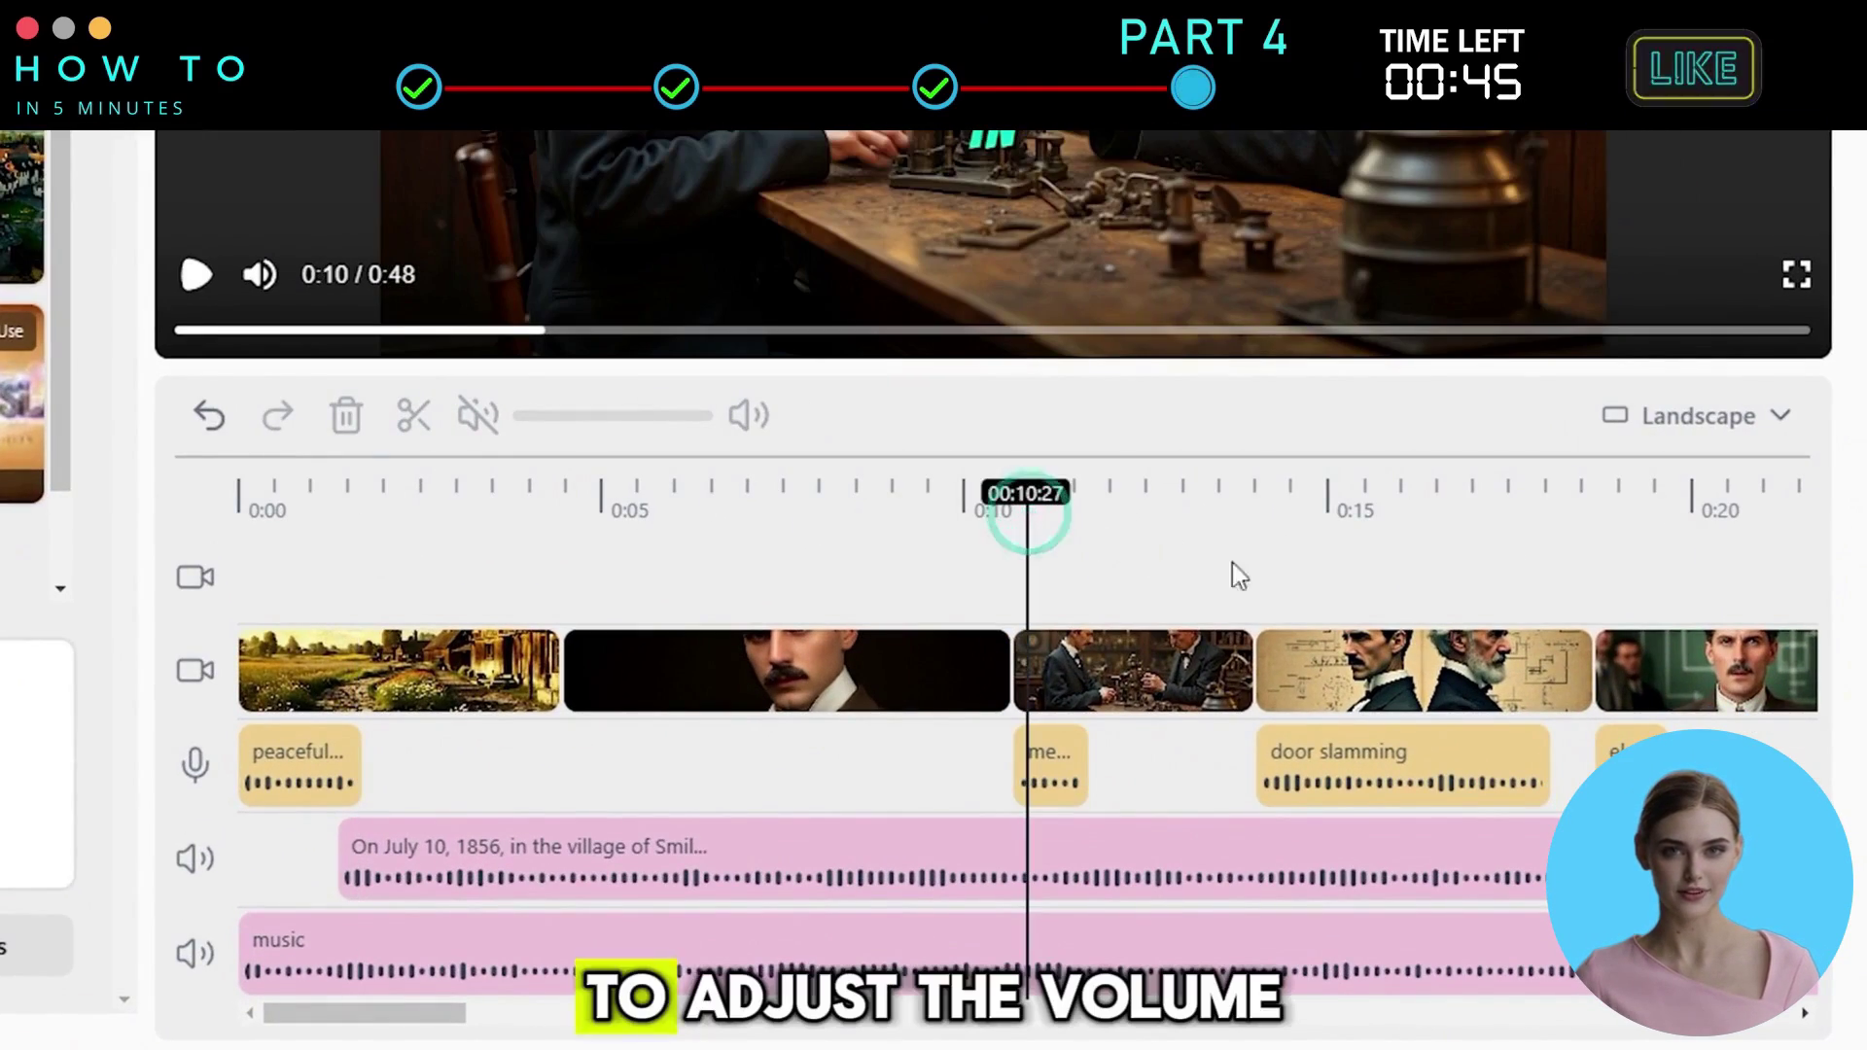
click(1274, 489)
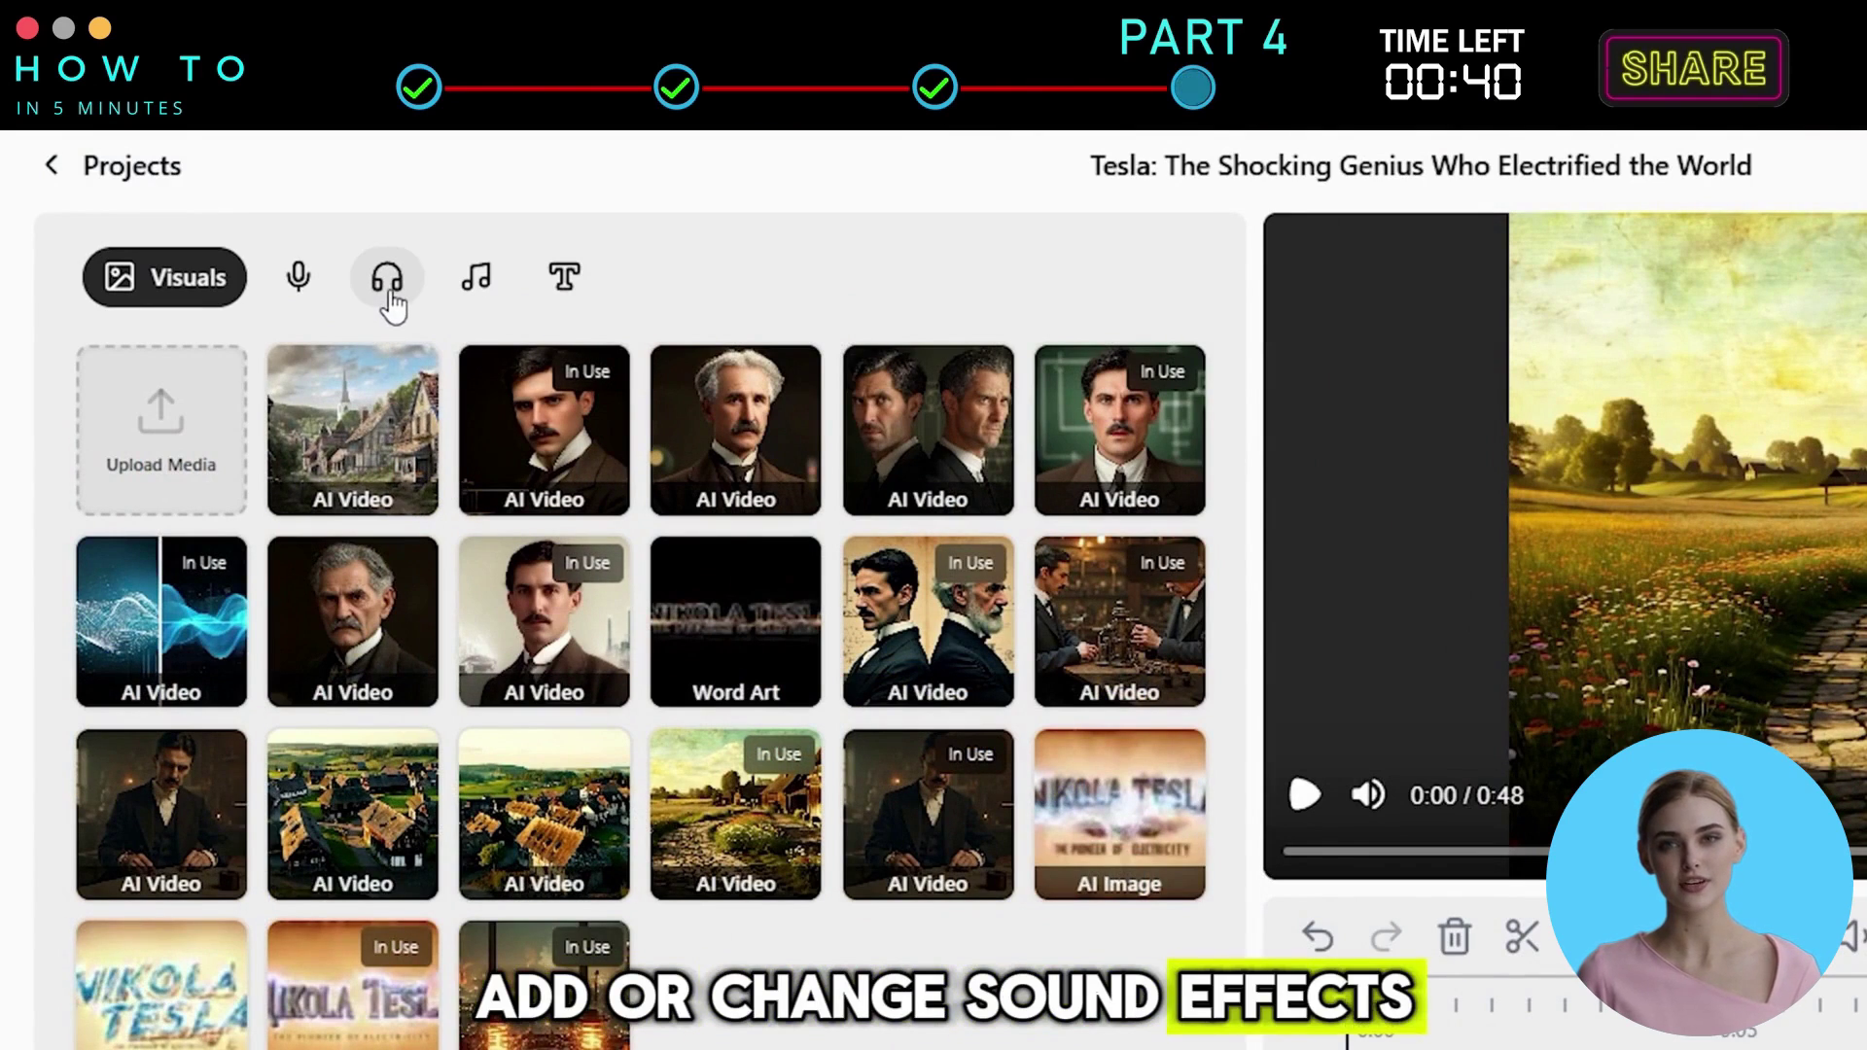
click(389, 292)
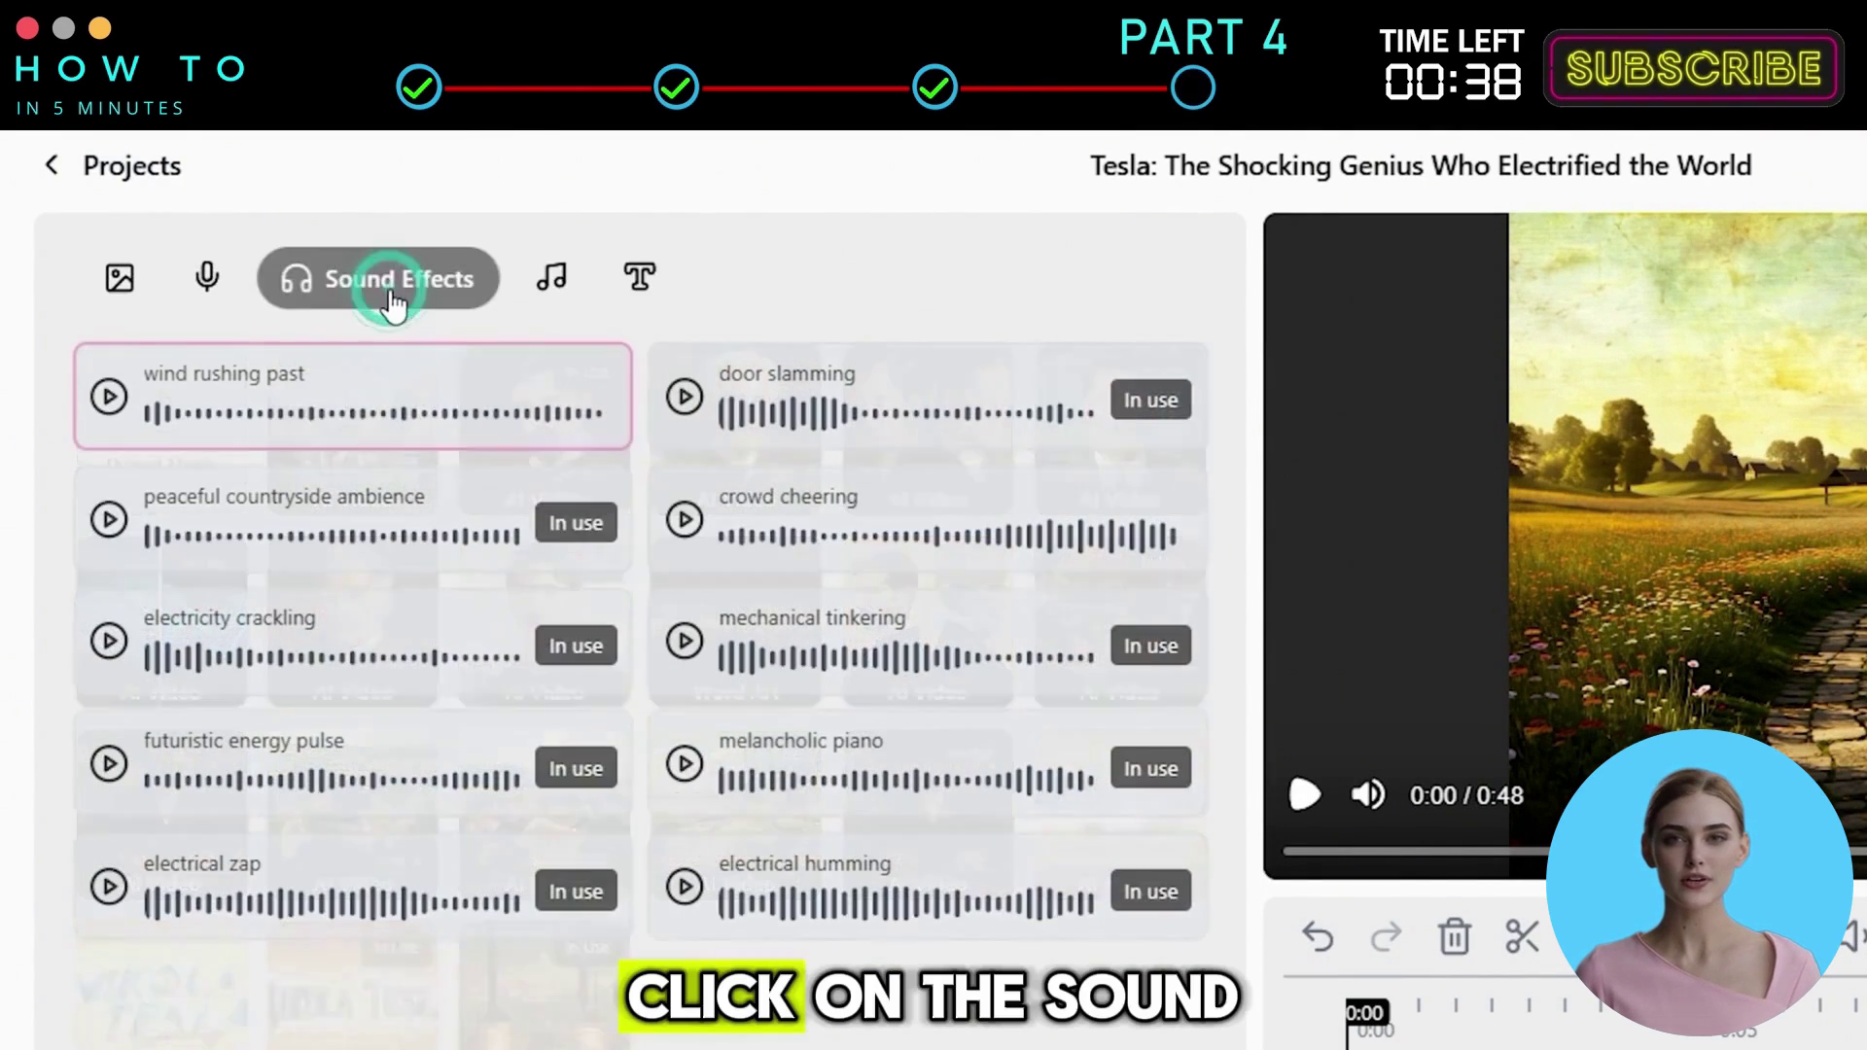
click(289, 512)
drag(226, 731, 12, 762)
text(Gently breeze sound effec)
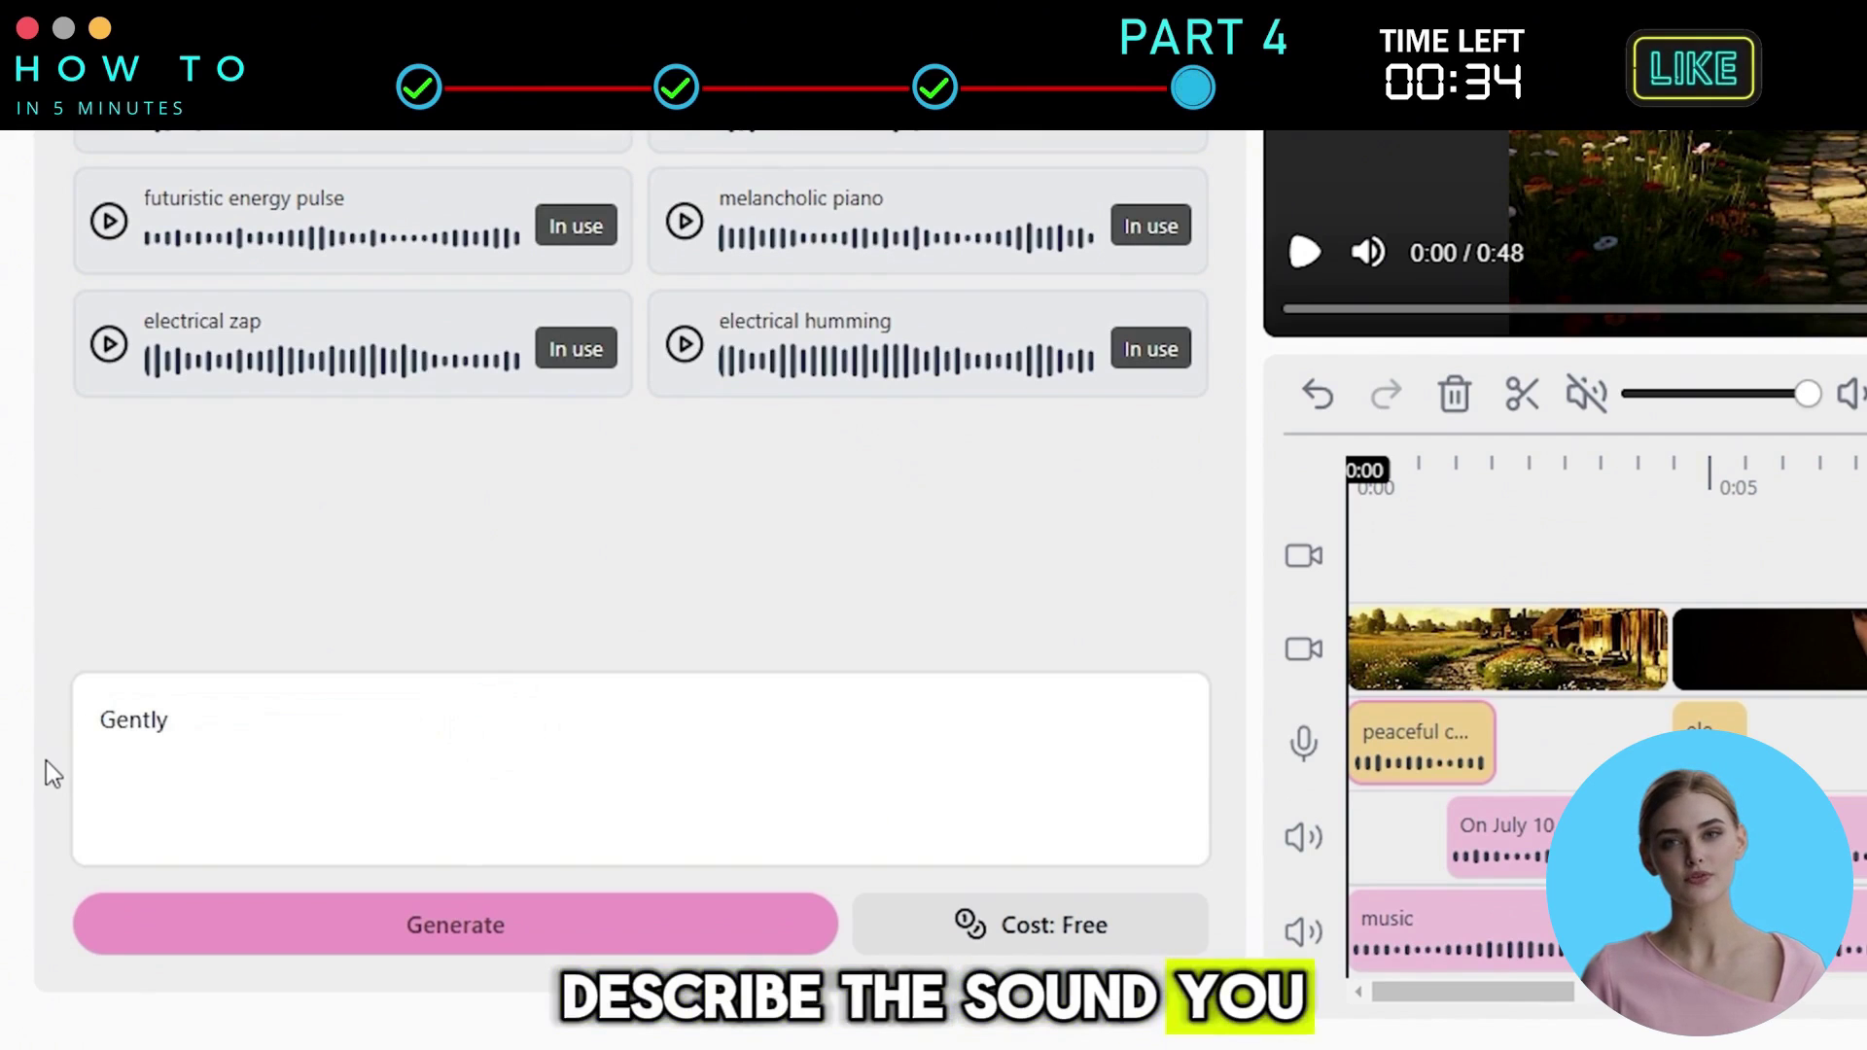
text(t with soft)
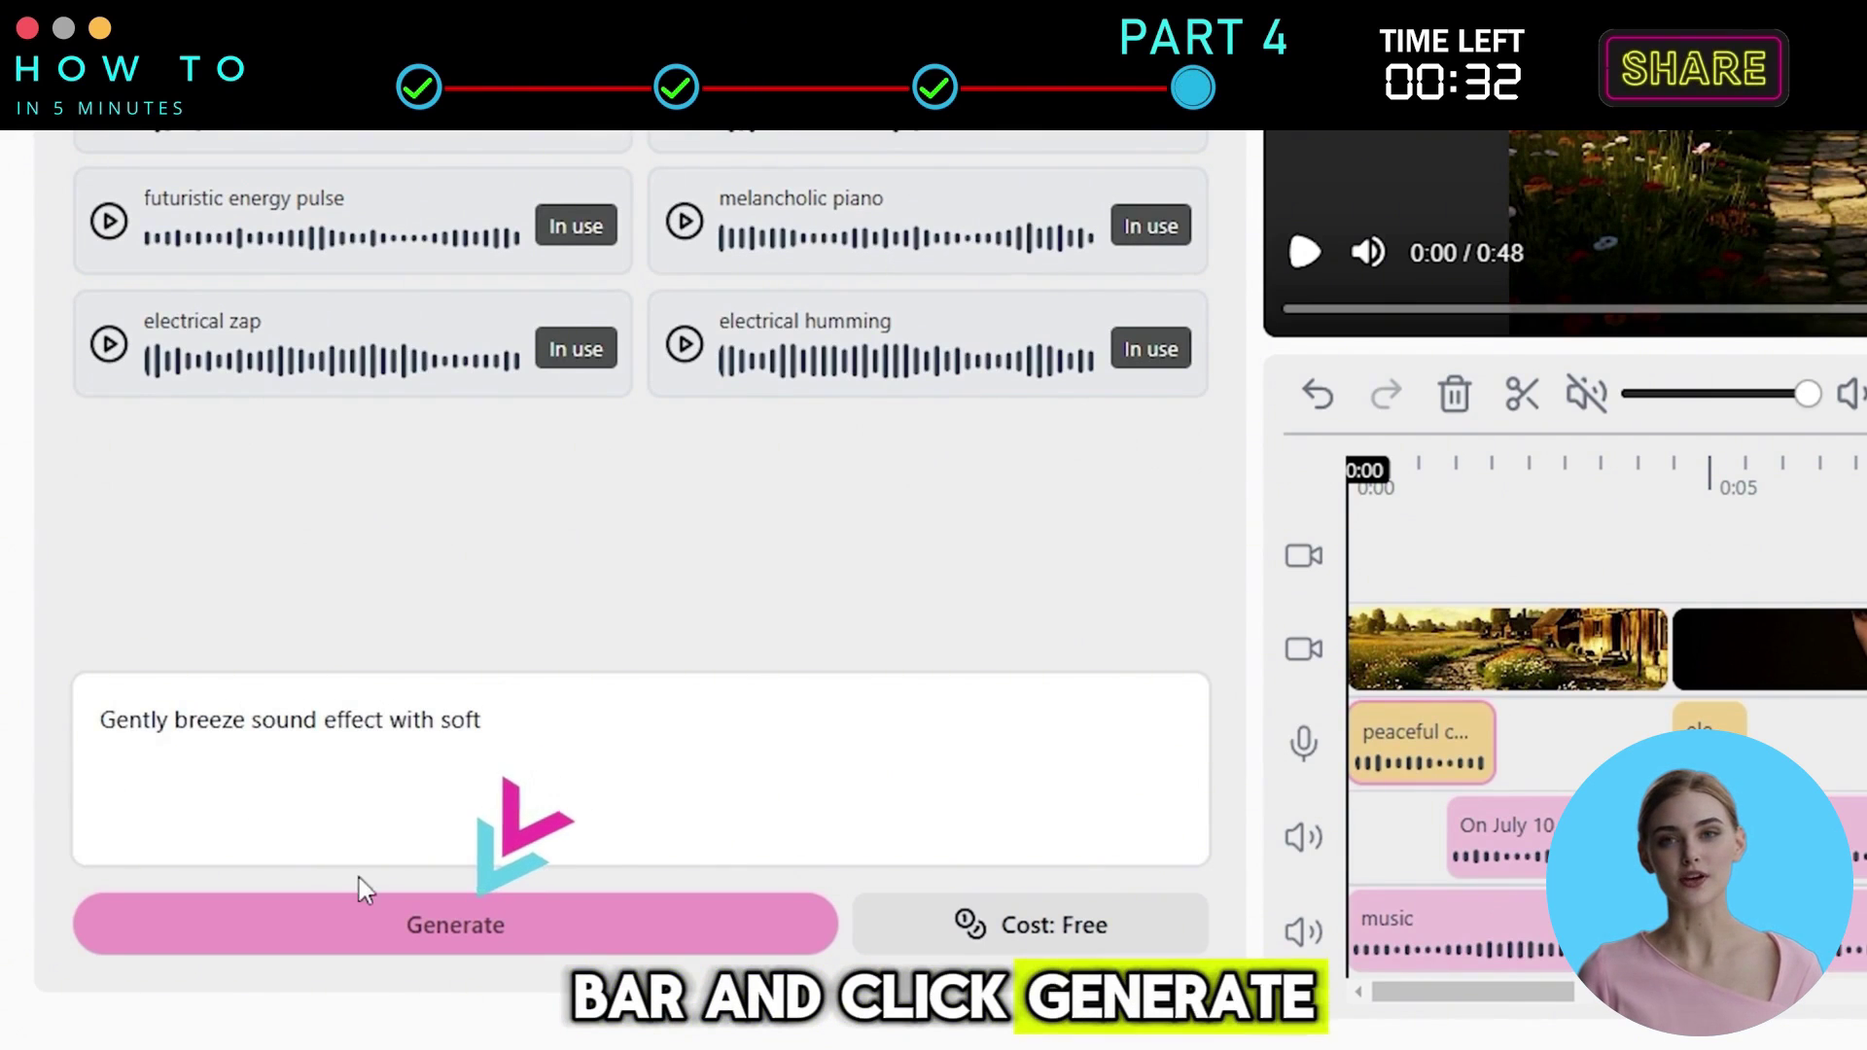
click(389, 924)
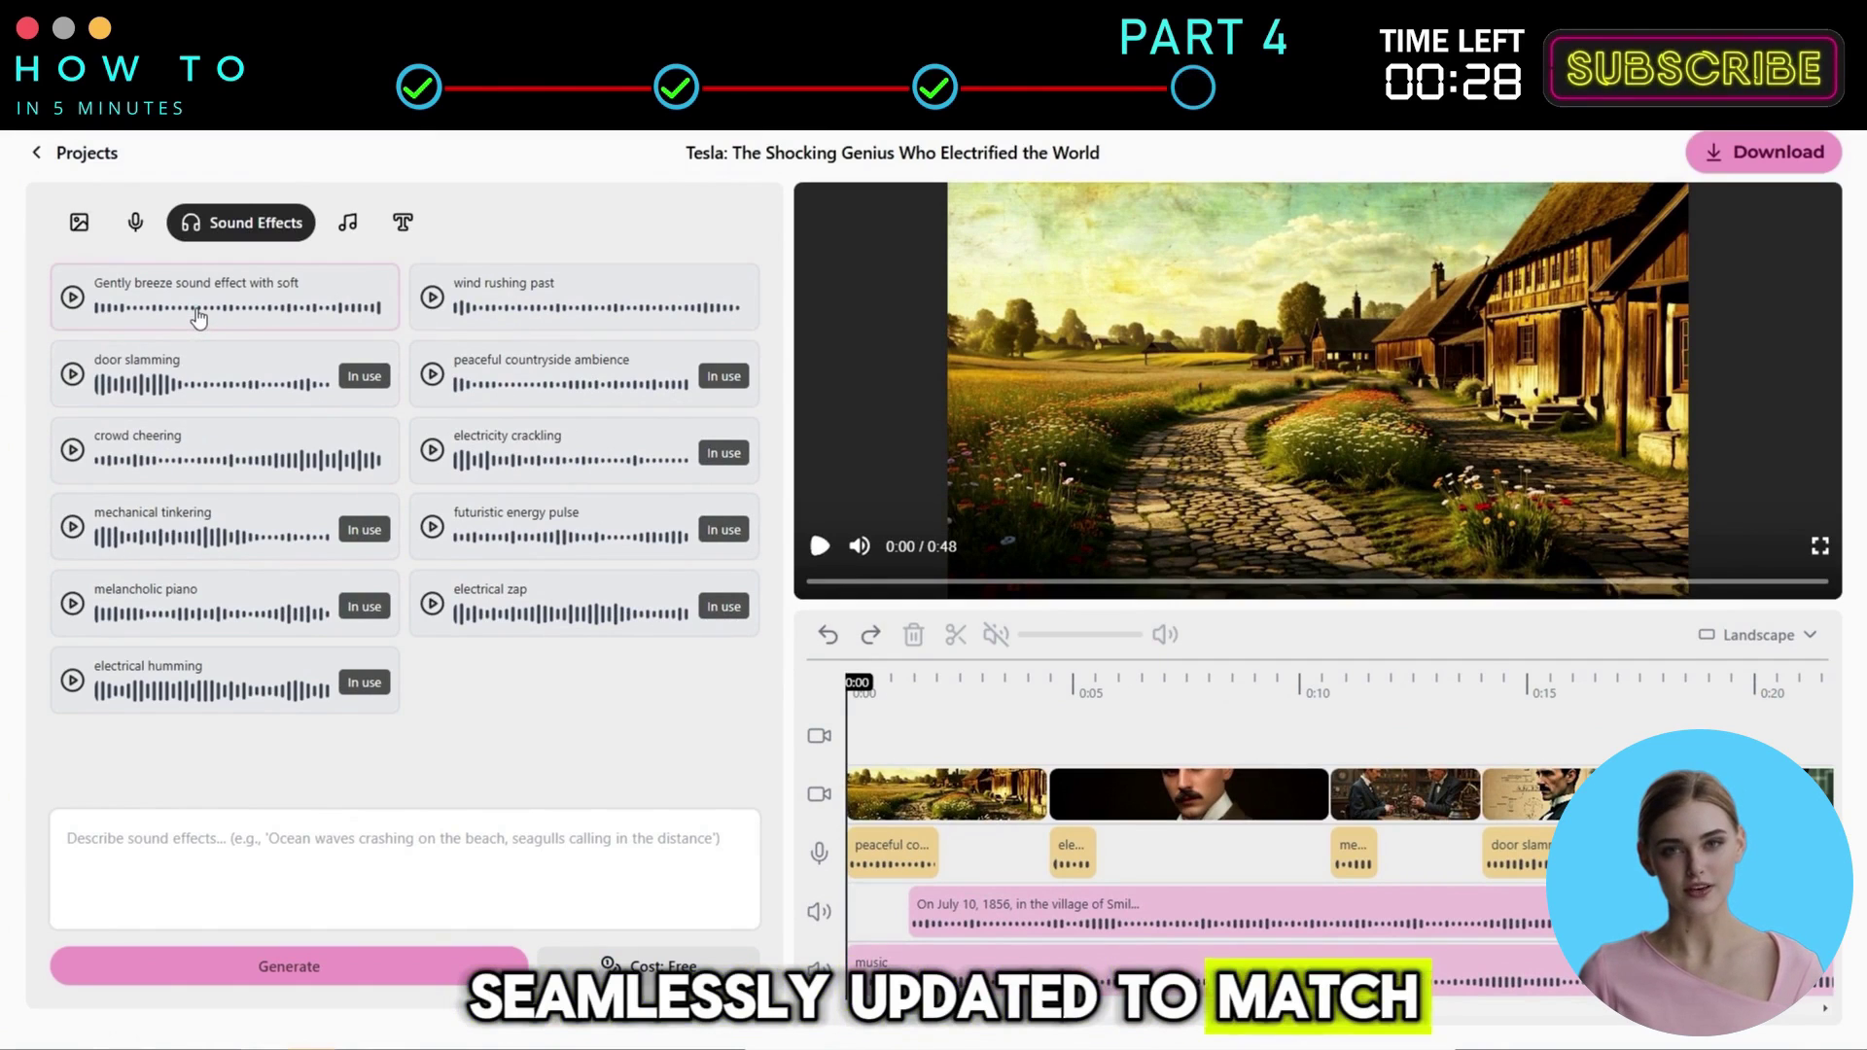
drag(197, 309, 396, 417)
drag(780, 696, 885, 853)
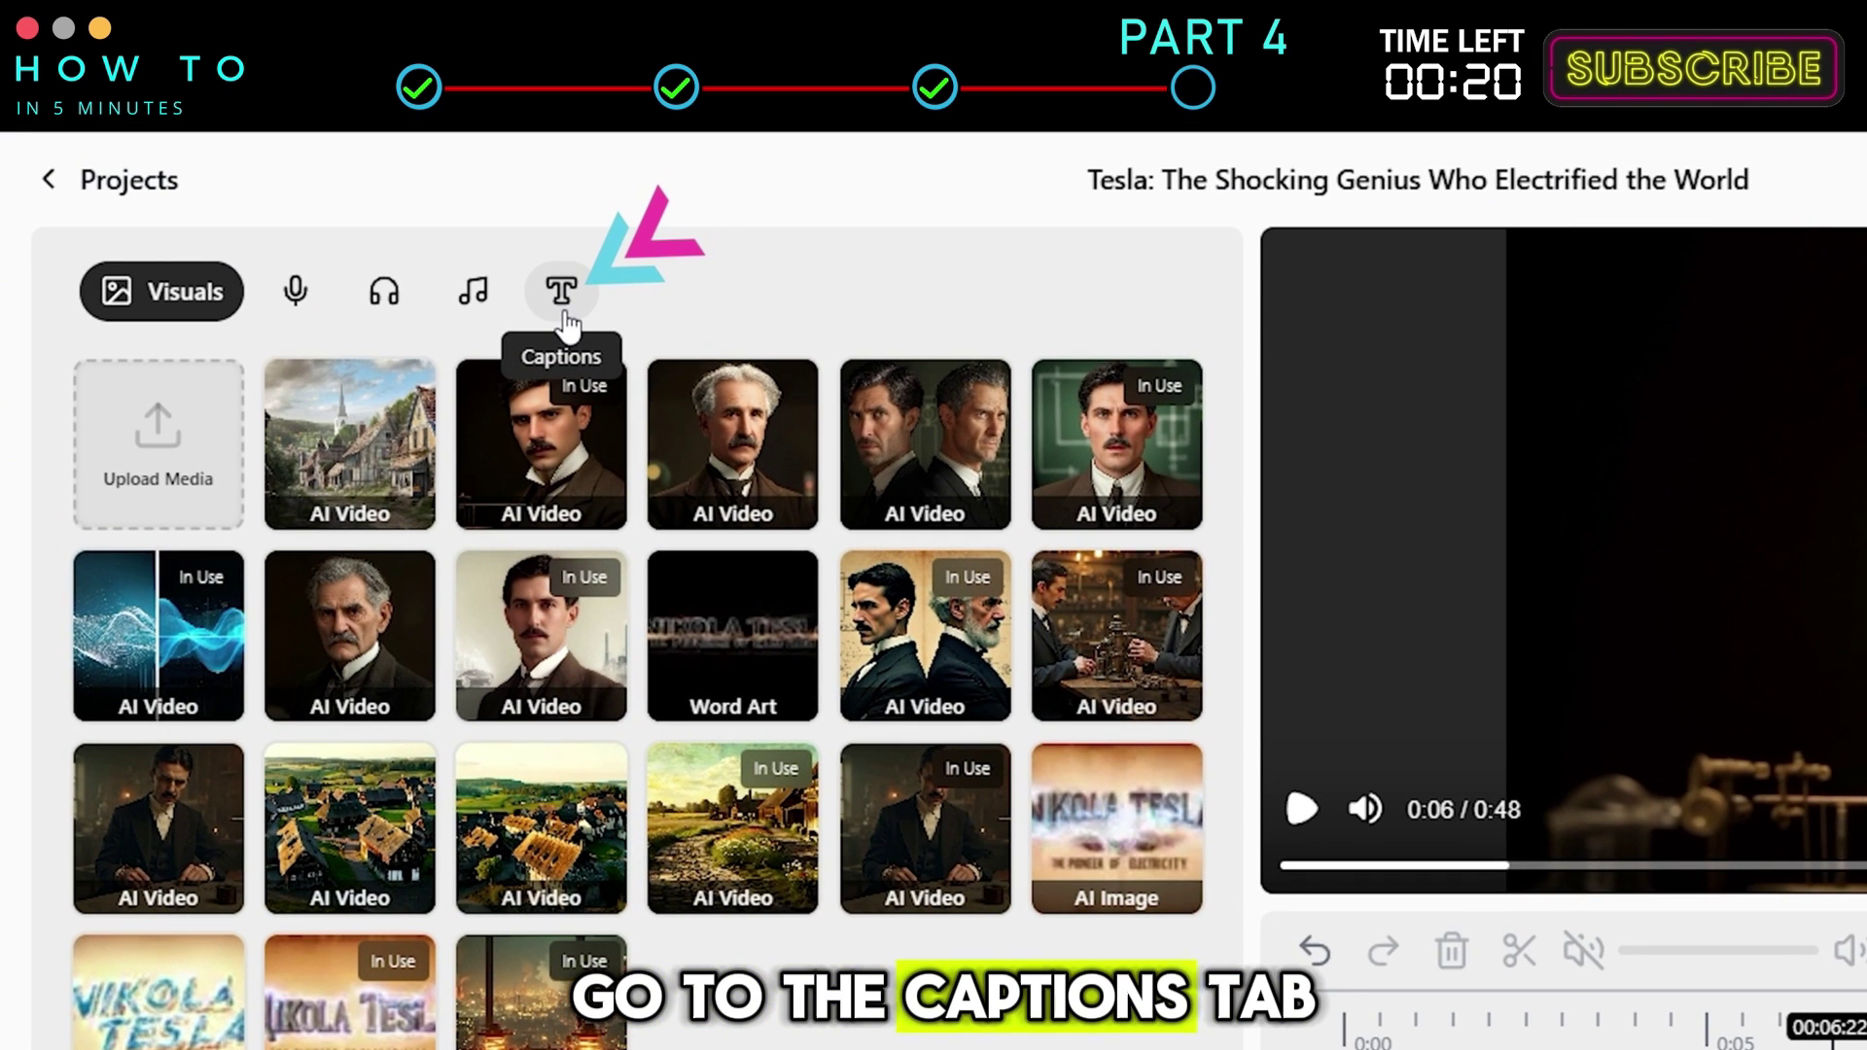
Style the captions at 66px font size in Bangers, coloured teal
click(562, 297)
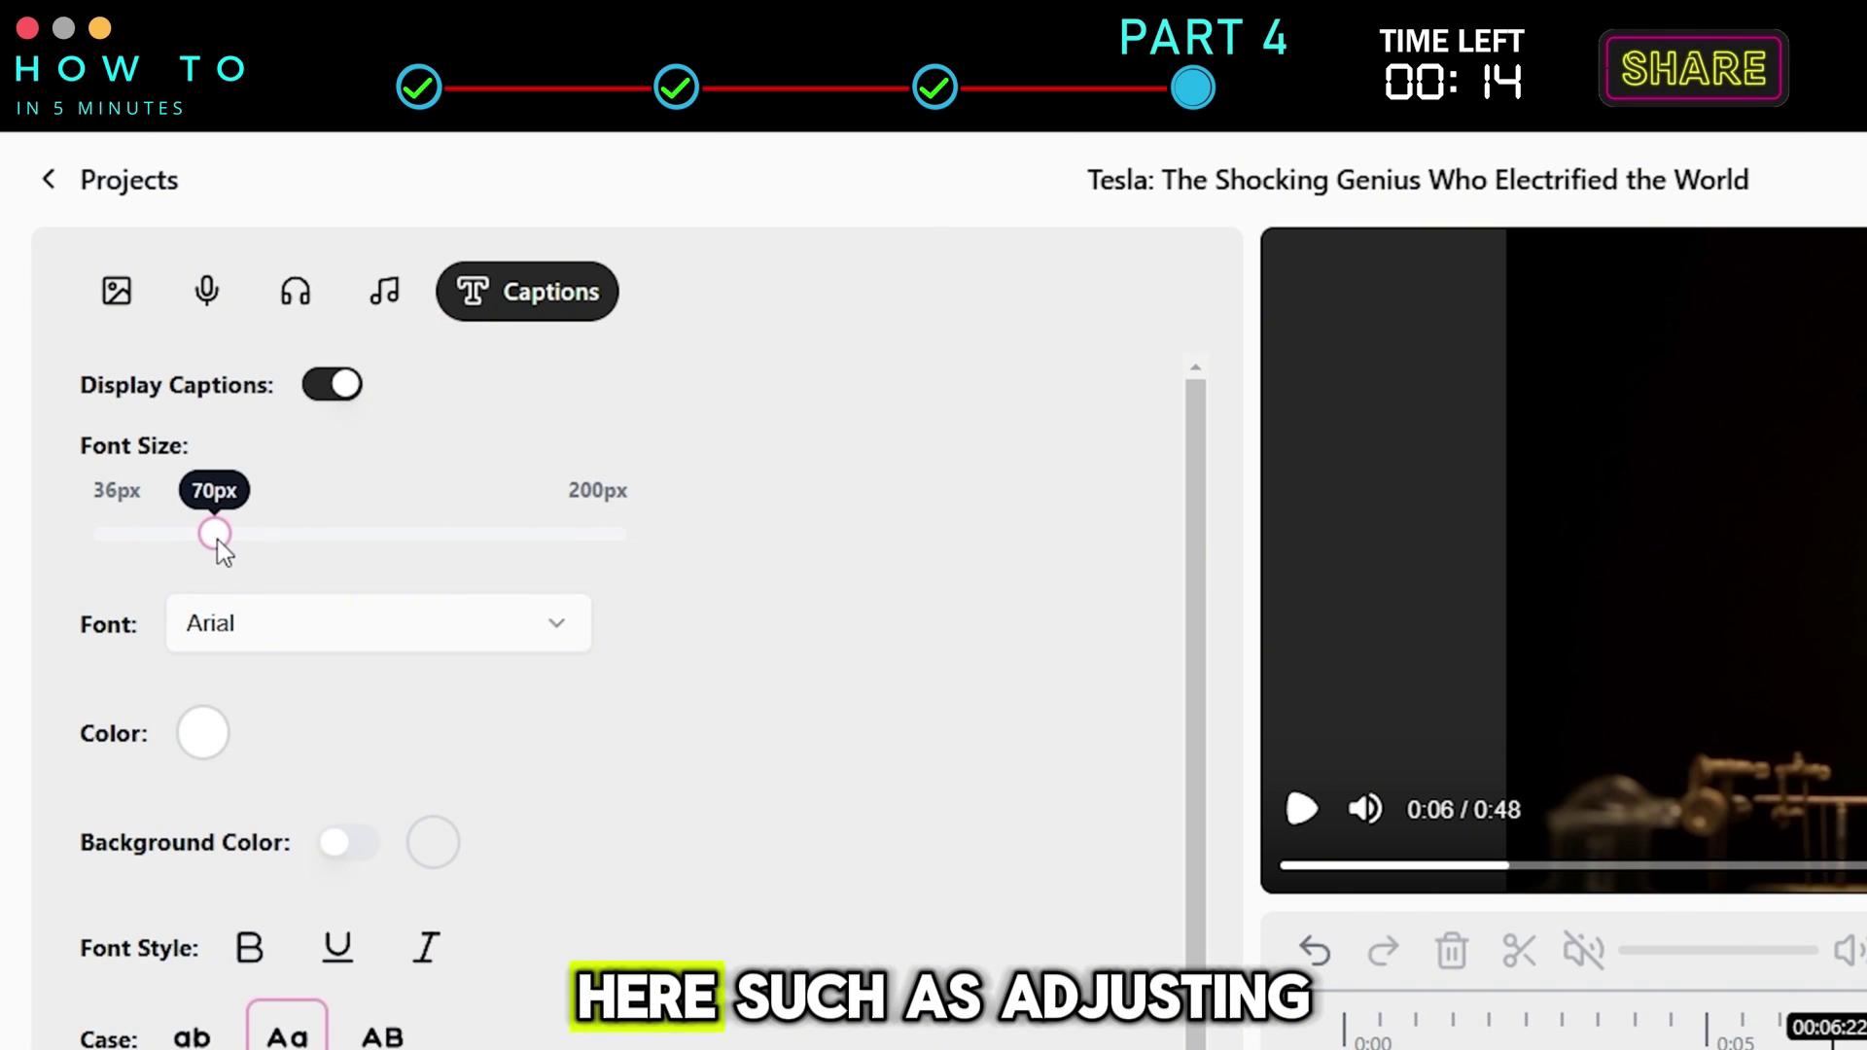
drag(206, 540, 190, 540)
scroll(262, 543, down, 1)
click(334, 540)
click(362, 1017)
click(201, 646)
click(604, 481)
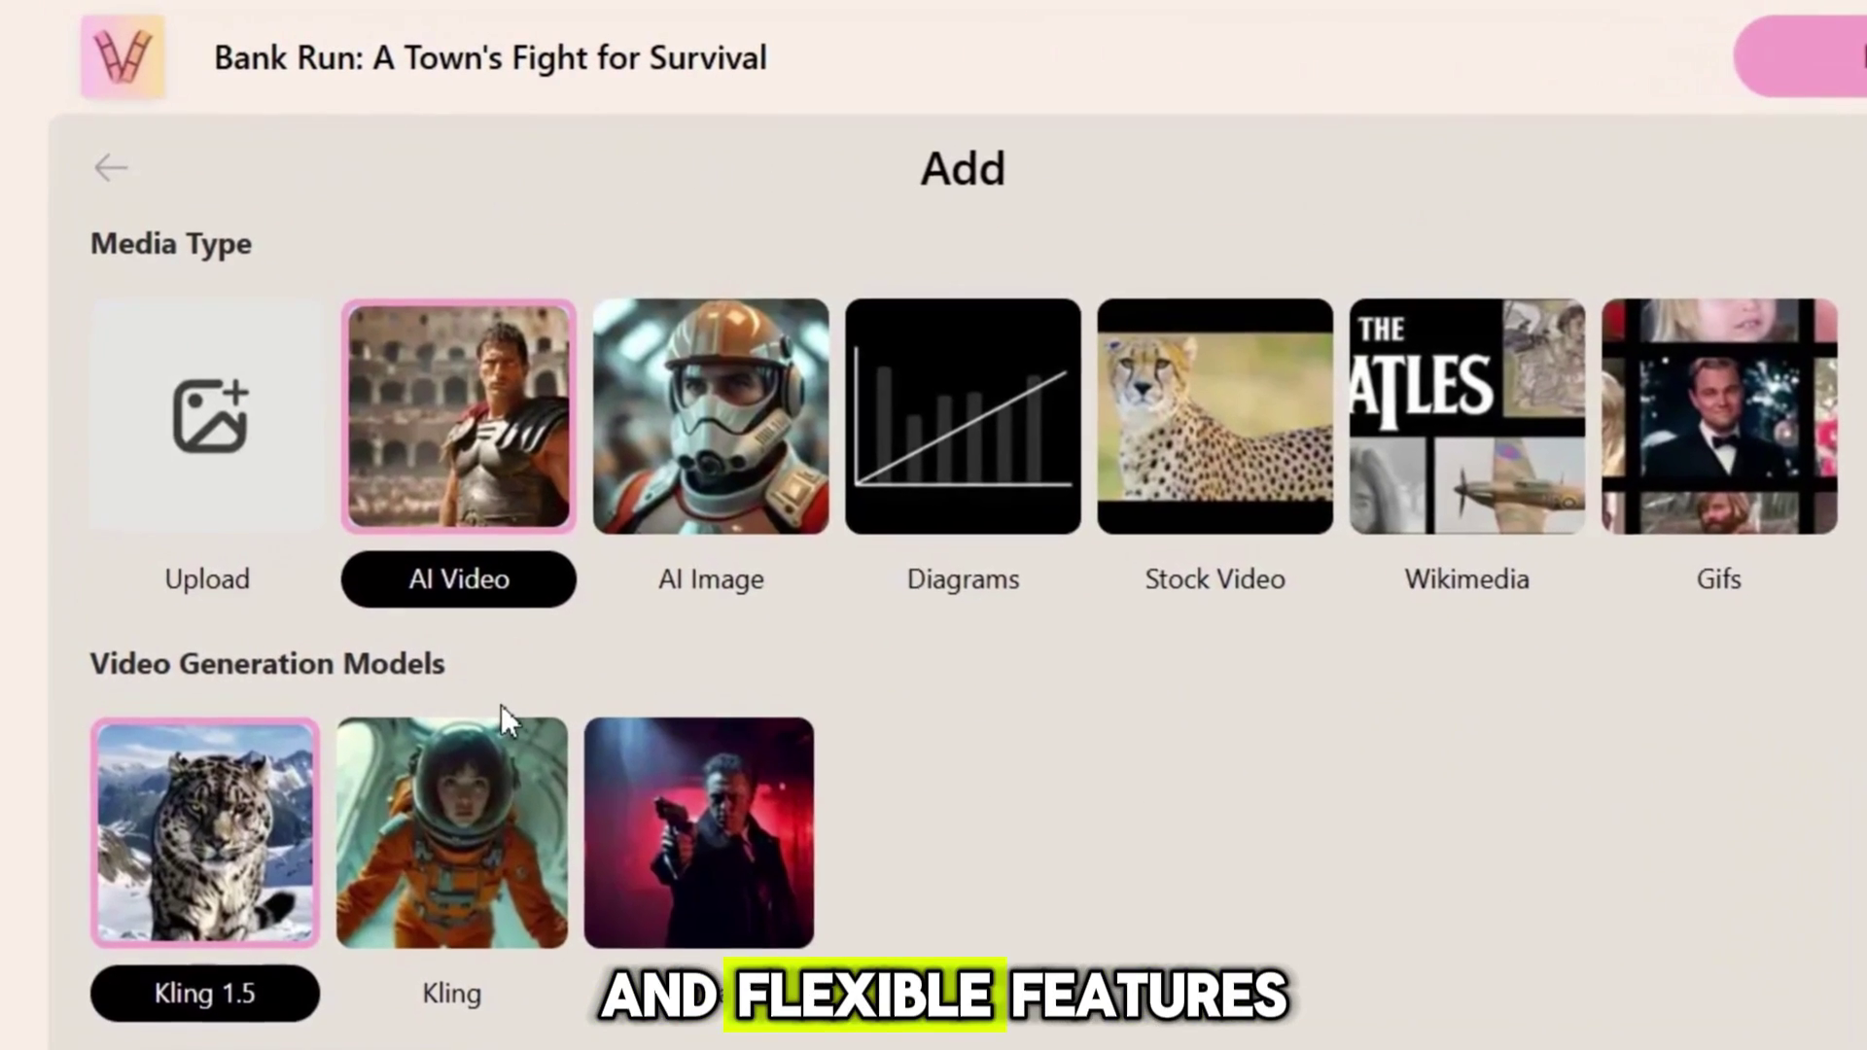
Select the Luma model and enter the prompt 'Bank robber in a bank (3D cartoon style)'
scroll(525, 710, down, 6)
click(613, 312)
click(540, 727)
text(Bank )
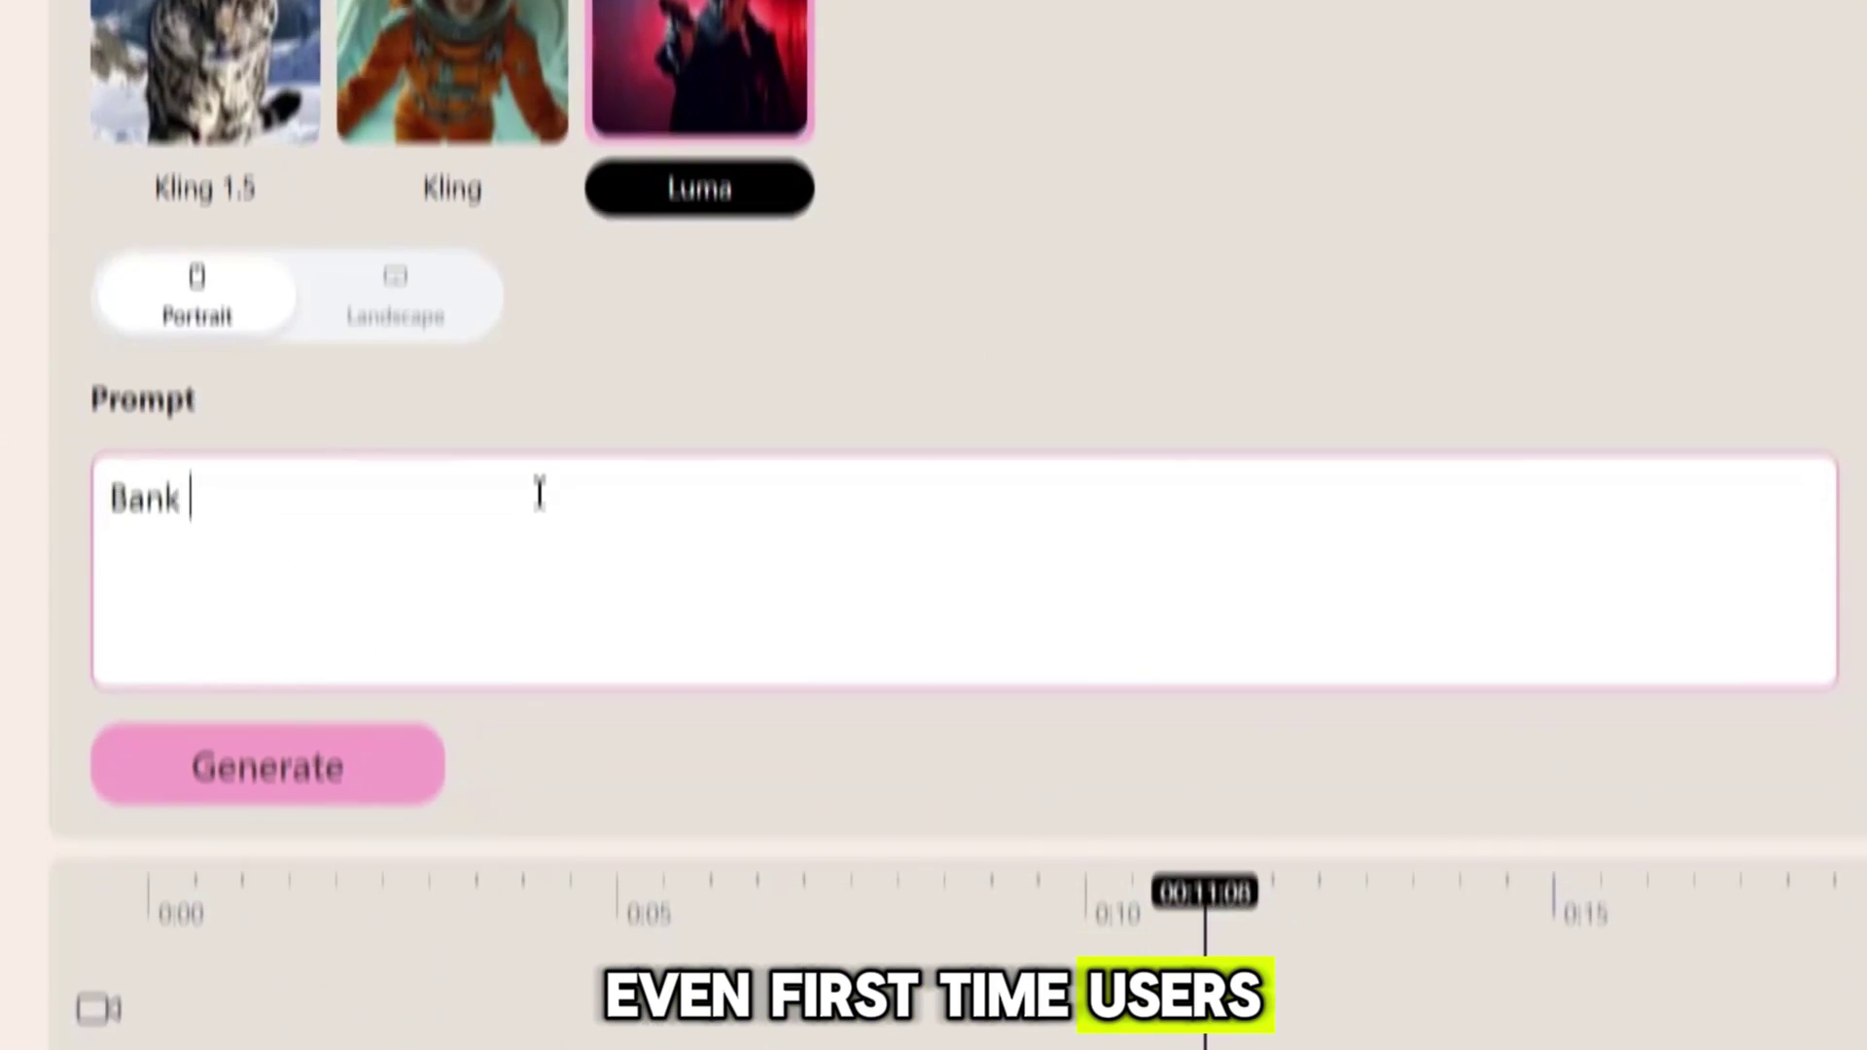
text(robber in a bank (3D cartoon style))
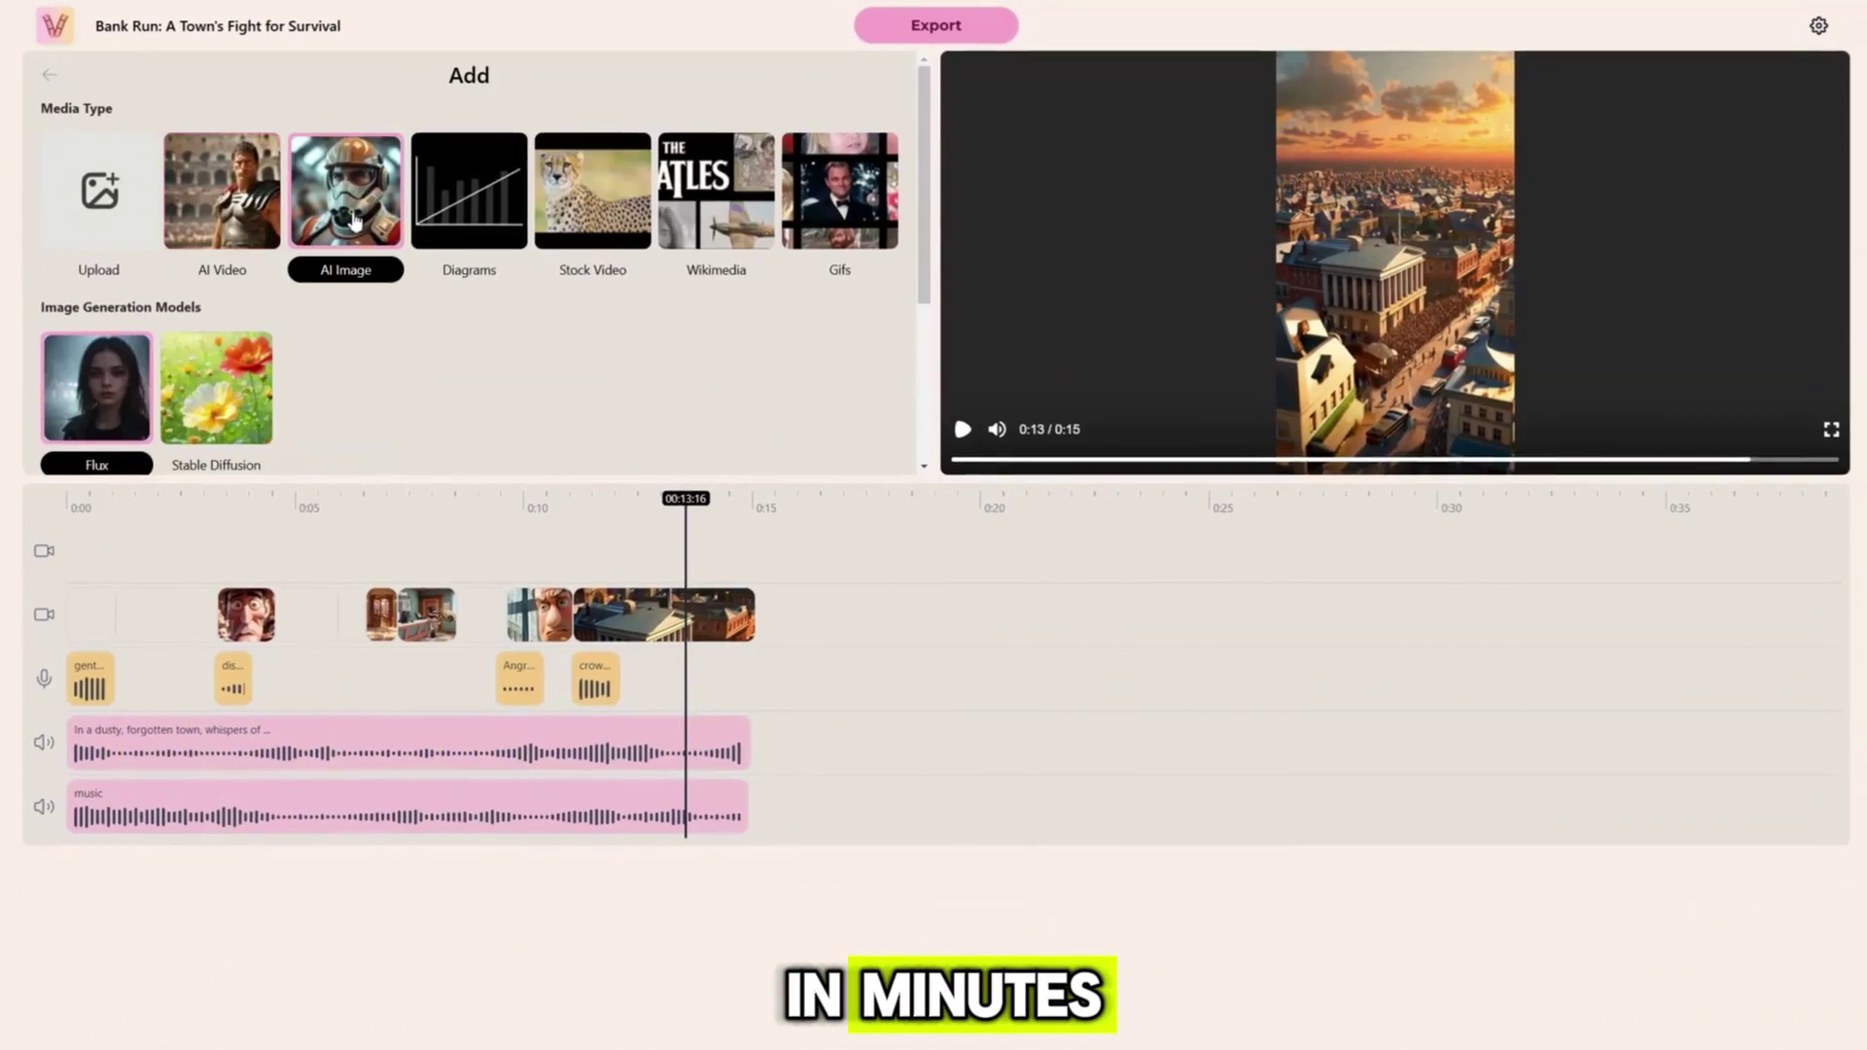
scroll(355, 222, down, 3)
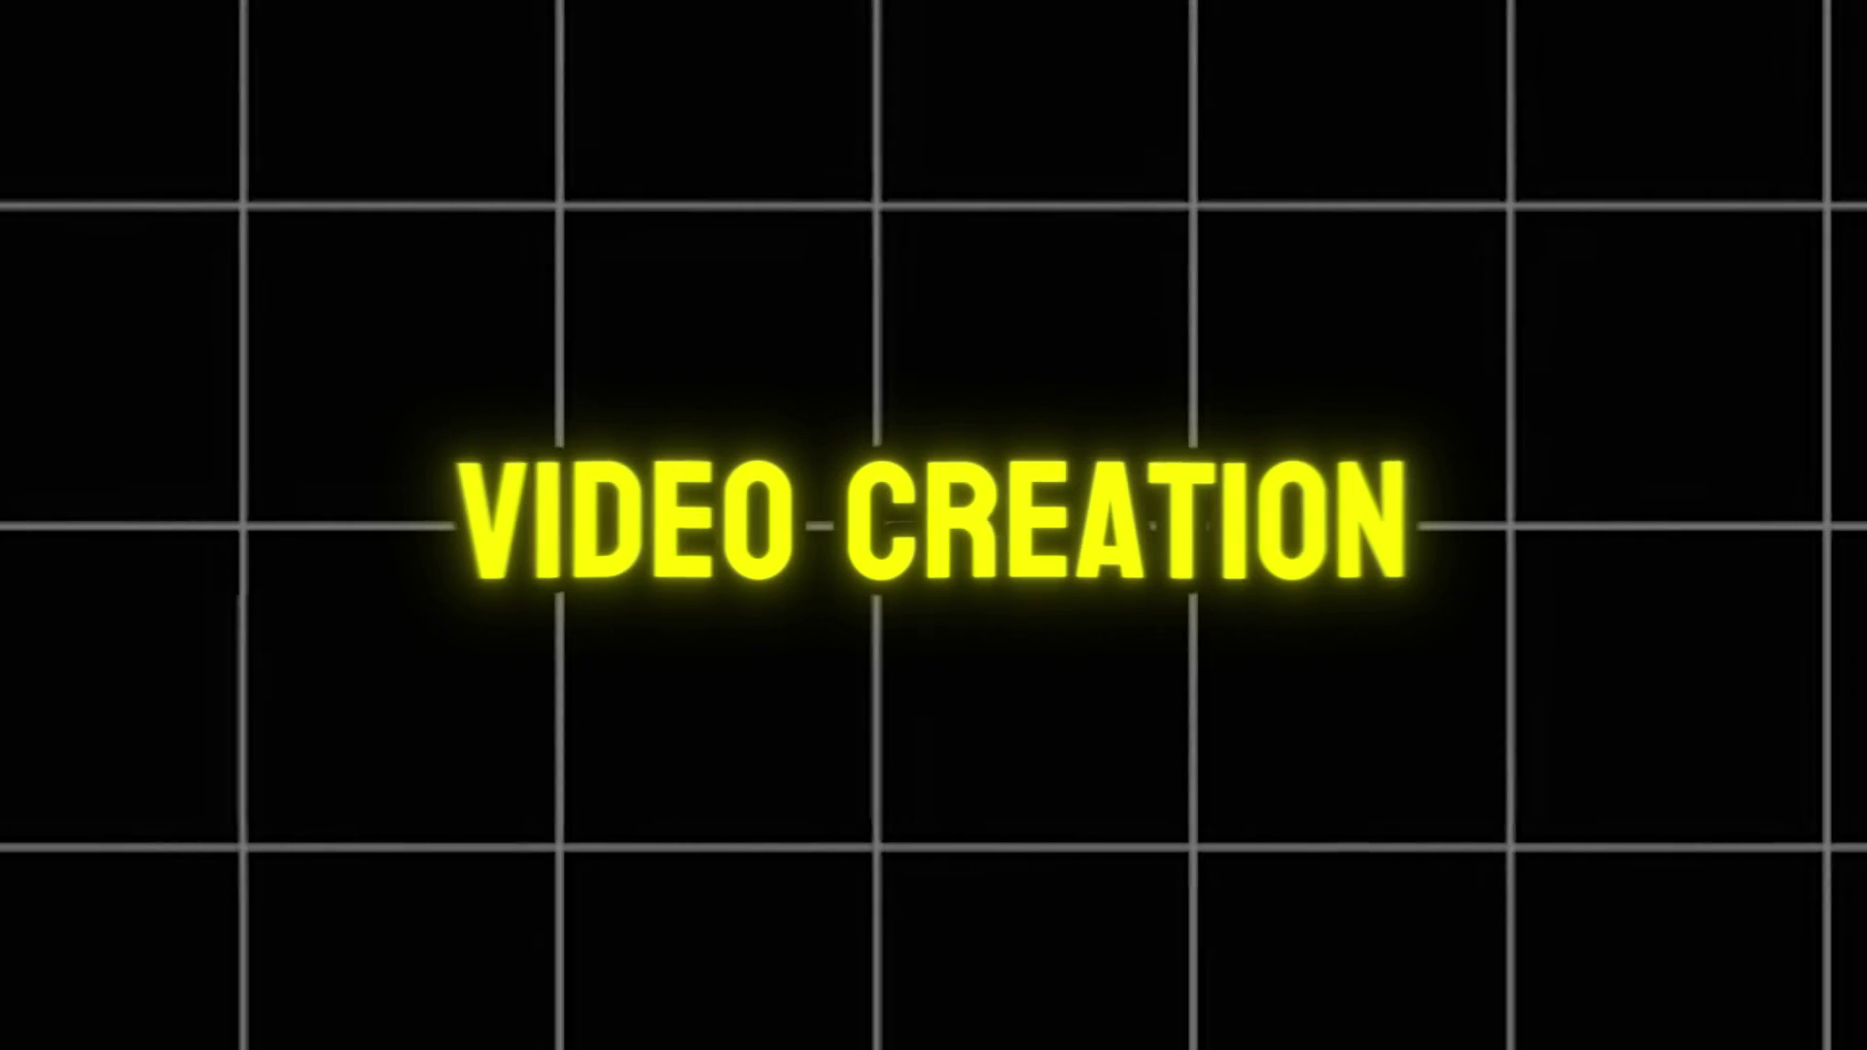